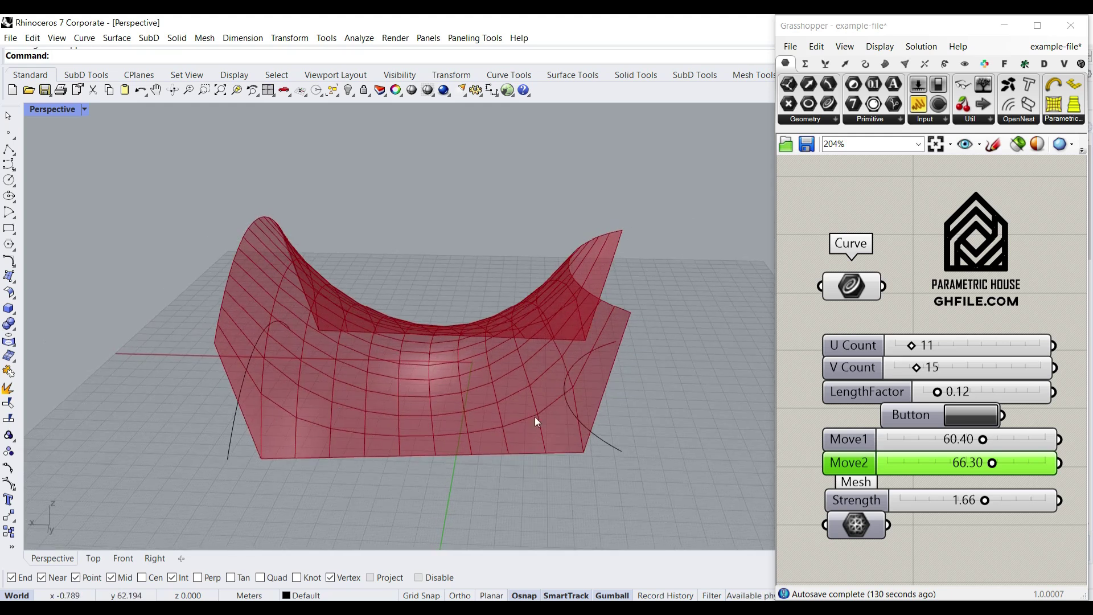
Step: In the example definition, set Move1 to 66.90, Move2 to 68.47, LengthFactor to 0.00 and Strength to 1.50
drag(981, 440, 998, 468)
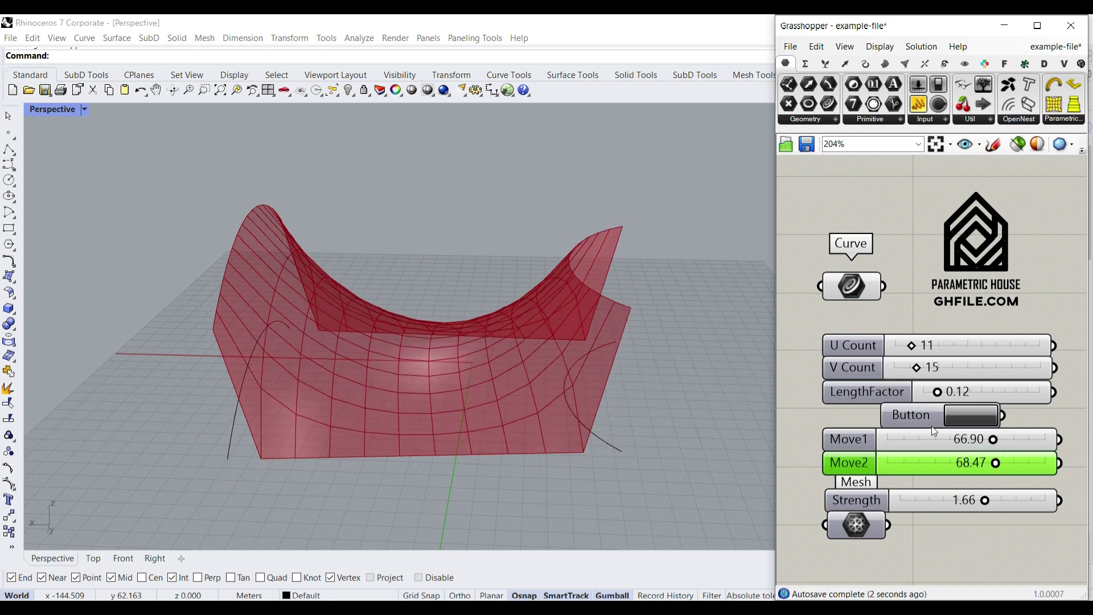
drag(937, 392, 891, 400)
mouse_move(990, 503)
mouse_down()
mouse_move(968, 506)
mouse_move(987, 500)
mouse_up()
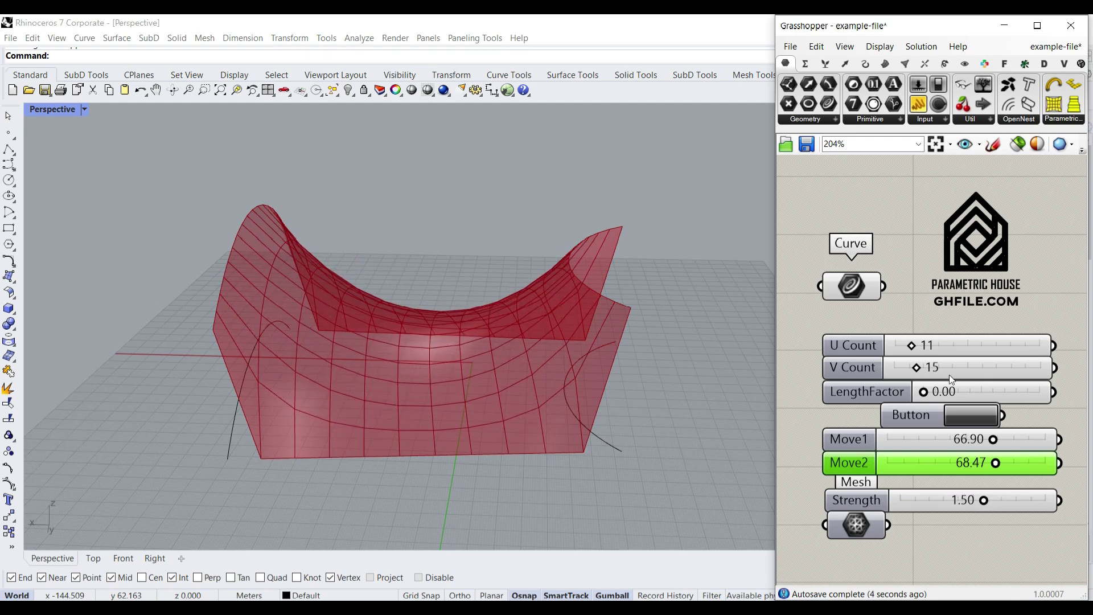
Step: Set U Count to 15 and V Count to 12, reset the simulation and lower the Strength slightly
drag(918, 351, 918, 348)
mouse_move(917, 368)
mouse_down()
mouse_move(933, 367)
mouse_move(913, 367)
mouse_up()
click(969, 416)
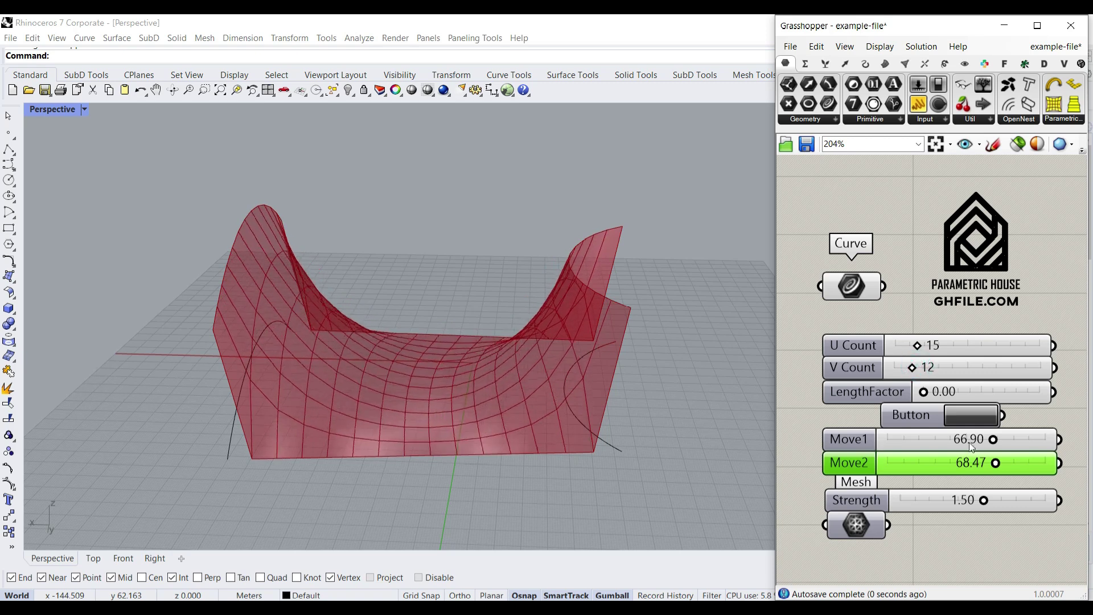
drag(982, 502, 972, 500)
right_drag(615, 344, 579, 369)
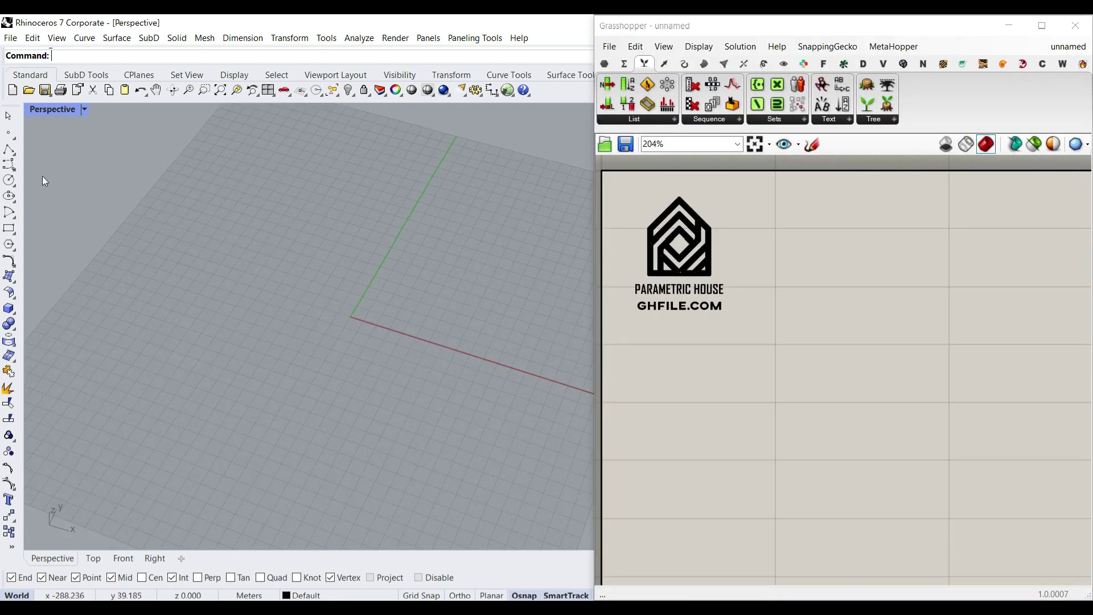
Step: Draw a curve with three control points on the negative X side of the grid, bowed toward the origin
click(8, 165)
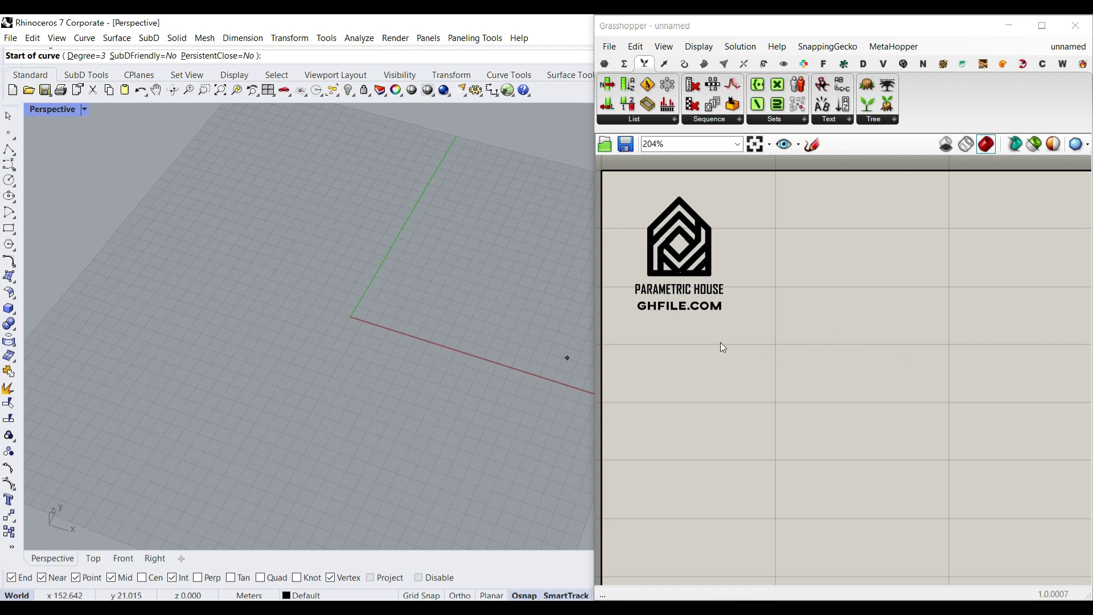
scroll(294, 364, down, 5)
click(292, 301)
click(311, 361)
click(246, 441)
key(Return)
Step: Draw a second three-point curve on the positive X side, bowed toward the first one
key(Return)
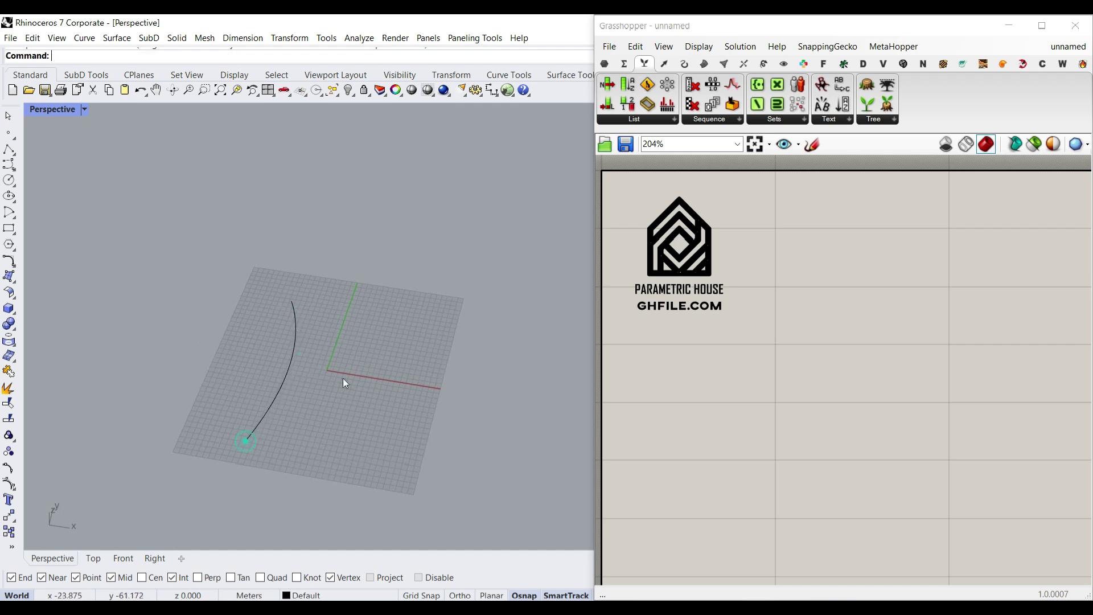
click(395, 317)
click(347, 363)
click(359, 447)
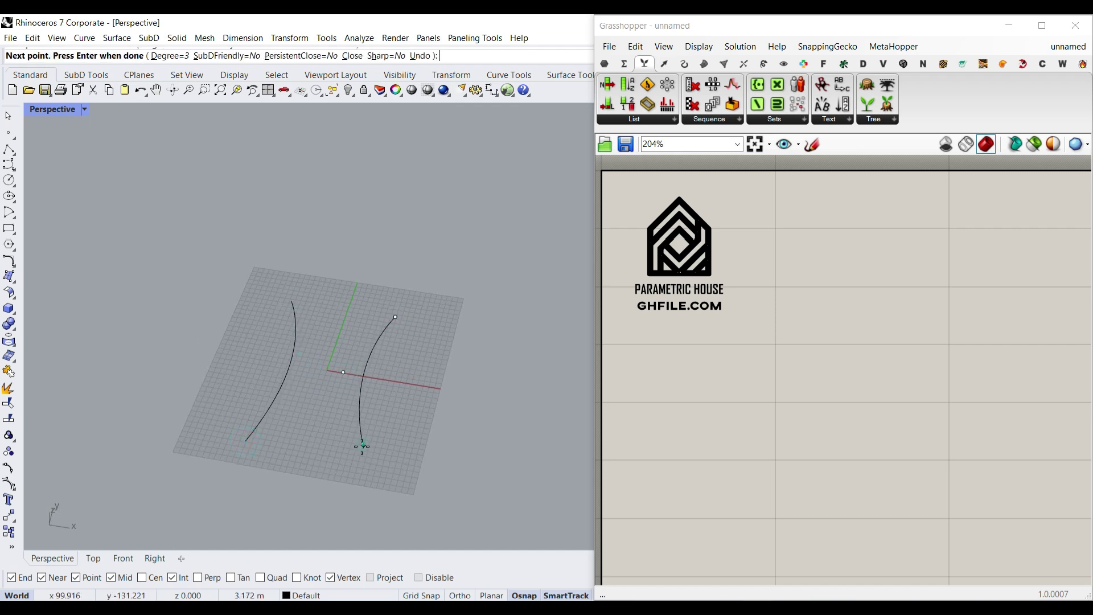
key(Return)
Step: Create 8 tween curves between the two drawn curves
scroll(330, 446, up, 4)
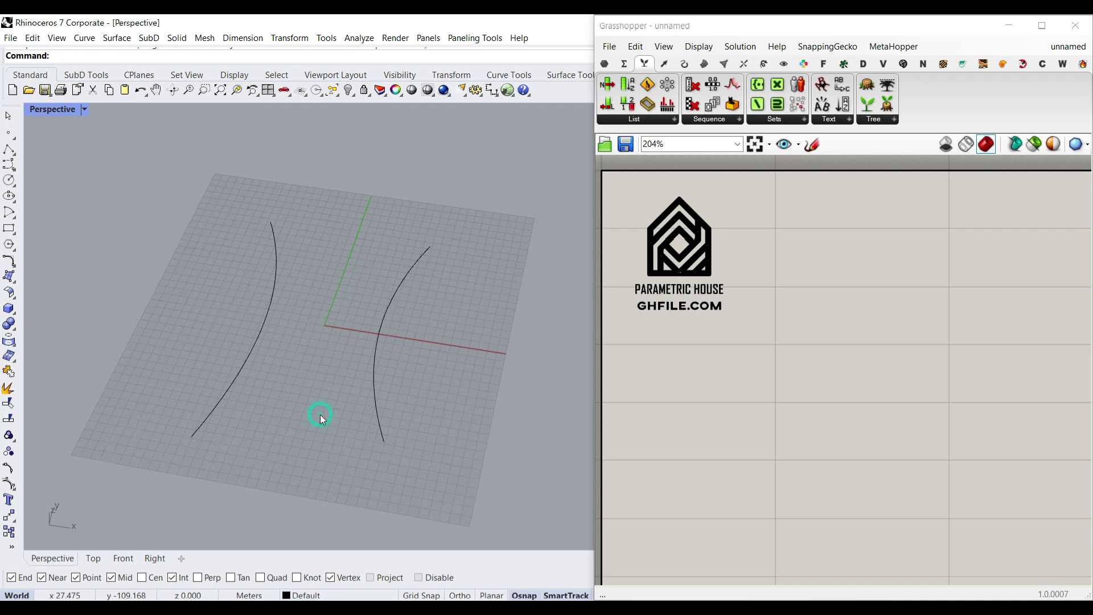
key(Return)
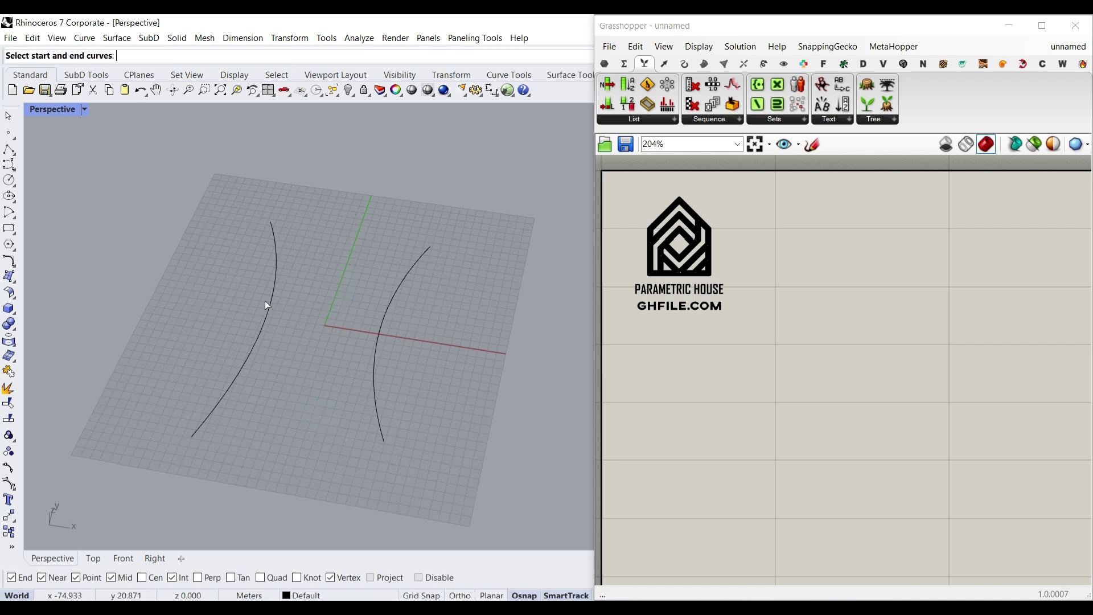
click(383, 329)
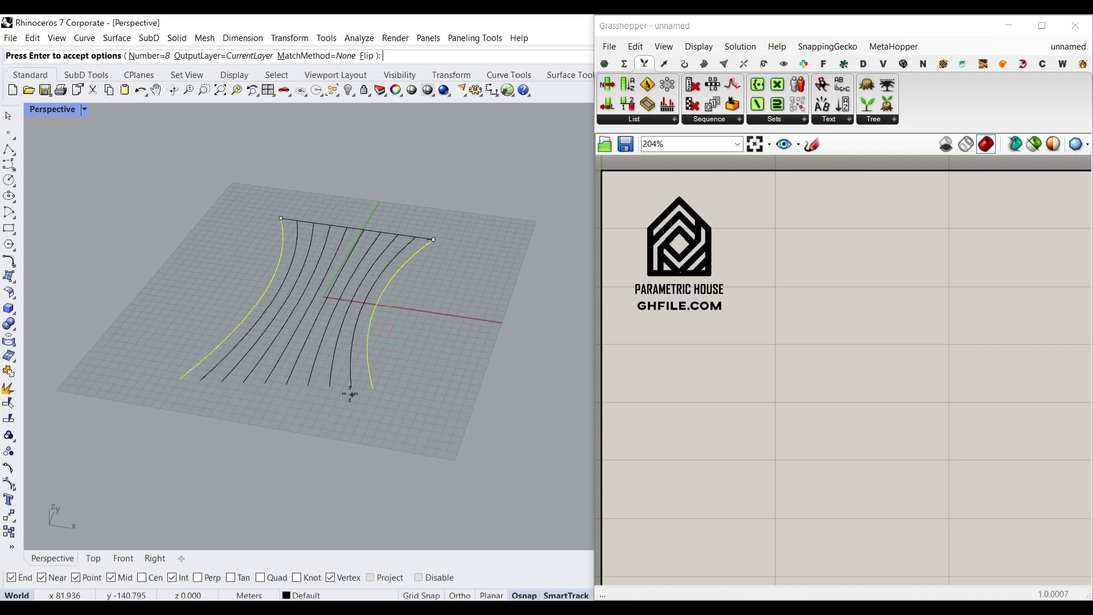
scroll(354, 391, up, 3)
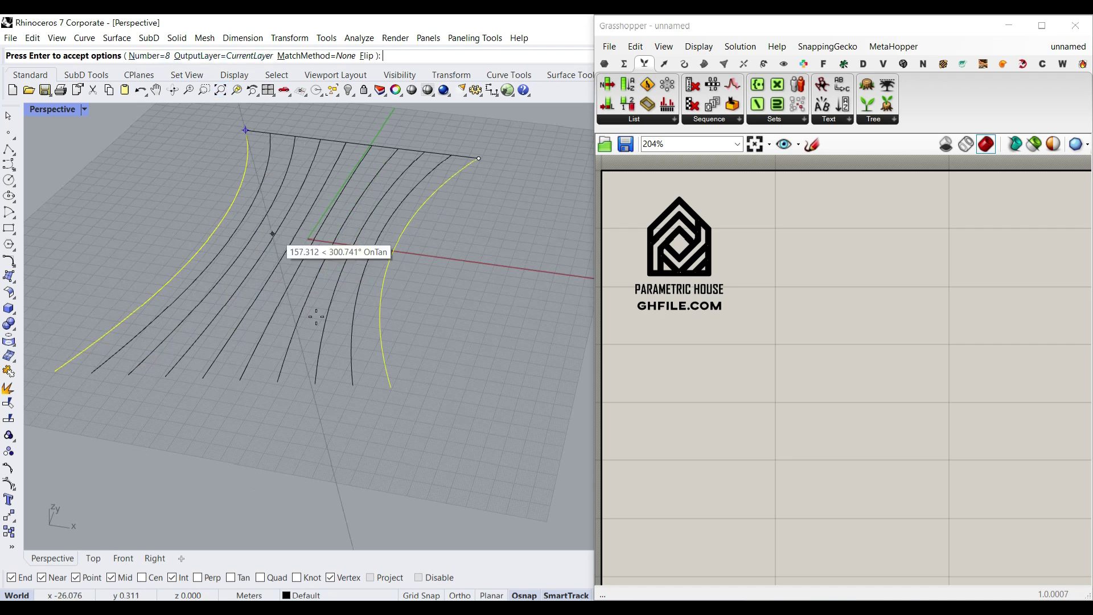
key(Return)
Step: Raise the two outermost curves above the tweened ones and fine-tune their position
scroll(343, 396, down, 3)
scroll(367, 344, up, 3)
click(371, 344)
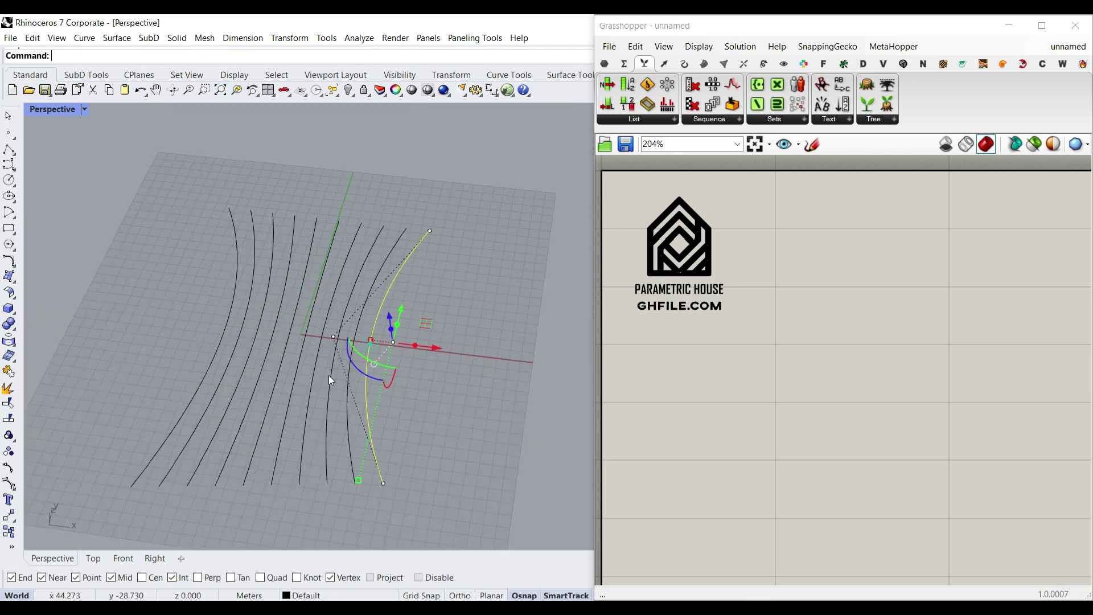
shift+click(223, 341)
scroll(237, 391, down, 3)
drag(287, 239, 289, 198)
click(422, 269)
click(387, 207)
drag(385, 195, 385, 205)
click(421, 281)
right_drag(301, 349, 344, 347)
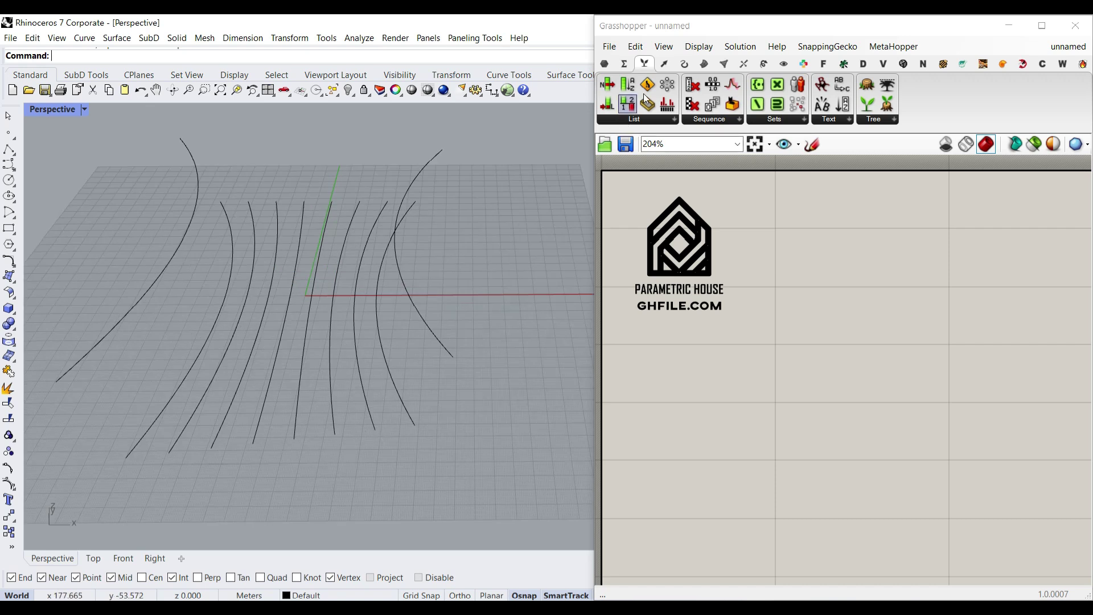
Step: Add a Curve parameter to the canvas and reference all the curves in it, in order from one outer curve to the other
click(605, 63)
drag(648, 104, 730, 397)
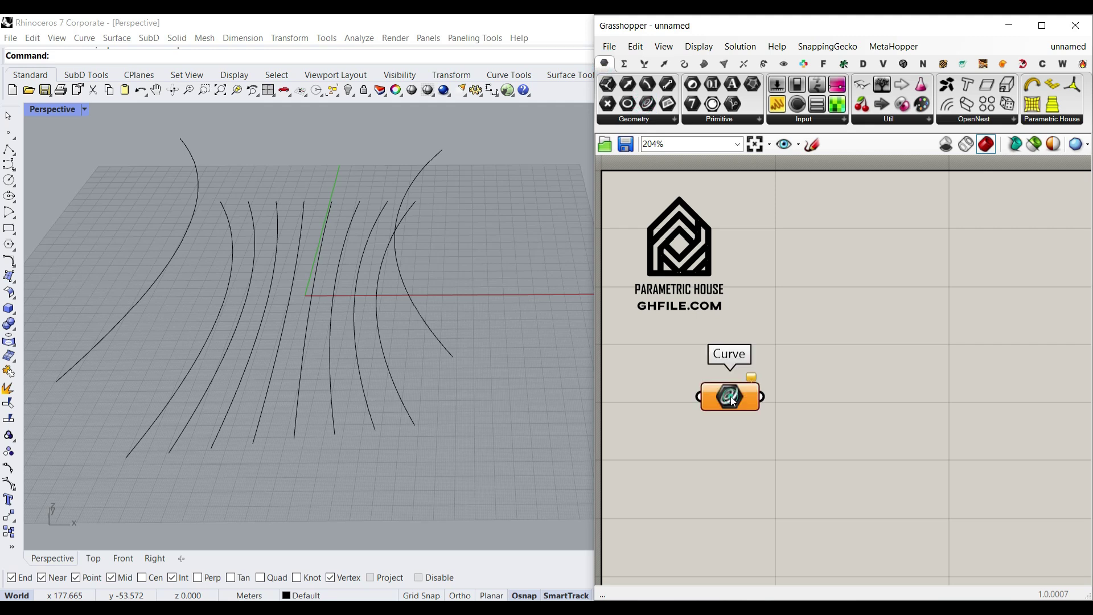
right_click(730, 396)
click(789, 510)
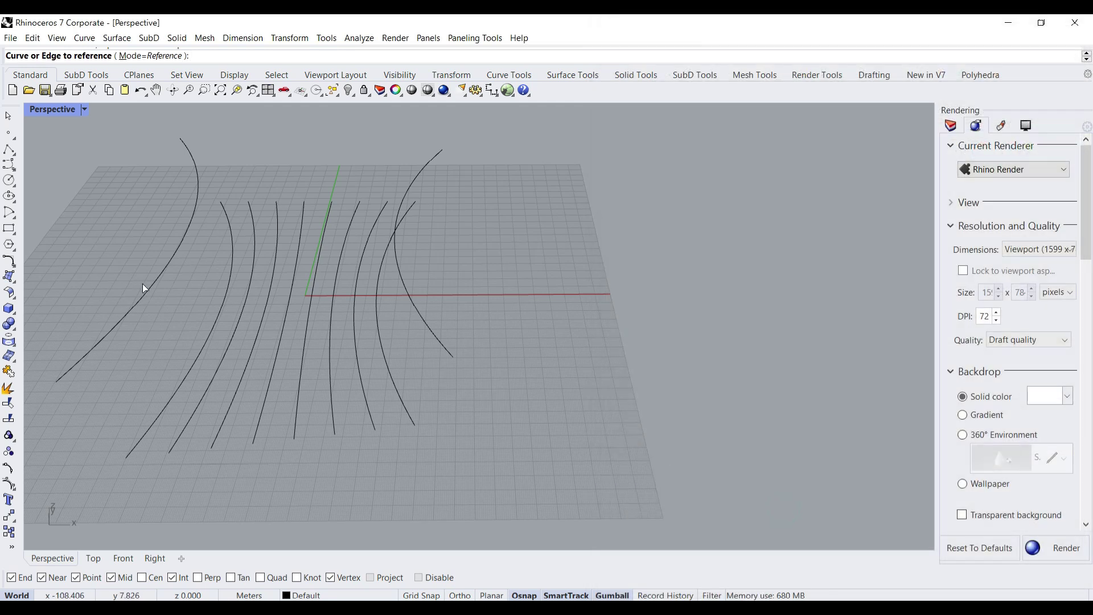
click(170, 288)
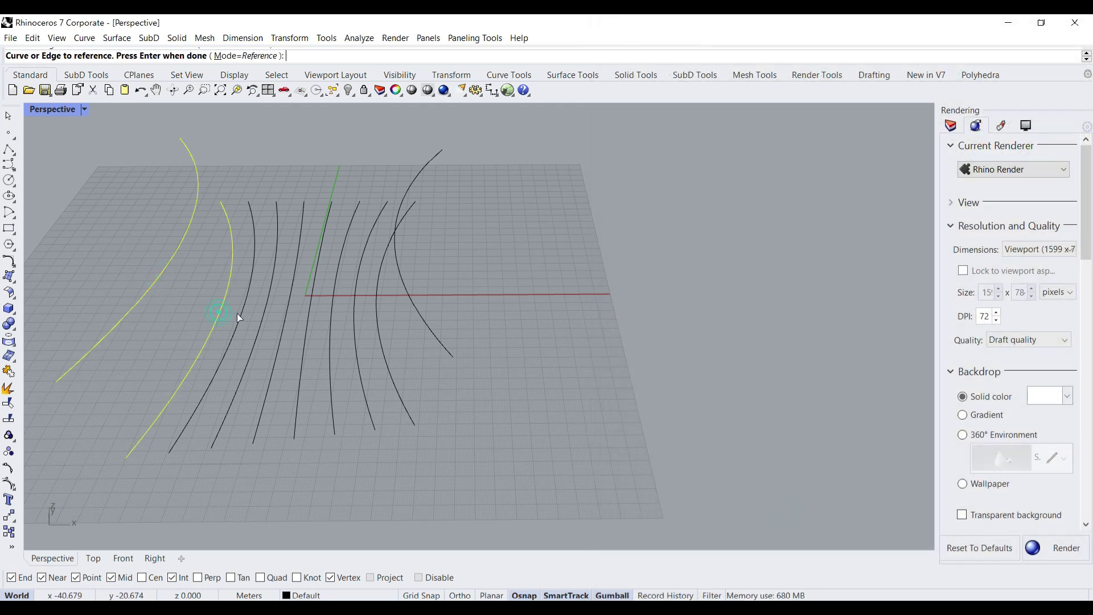
click(268, 315)
click(296, 309)
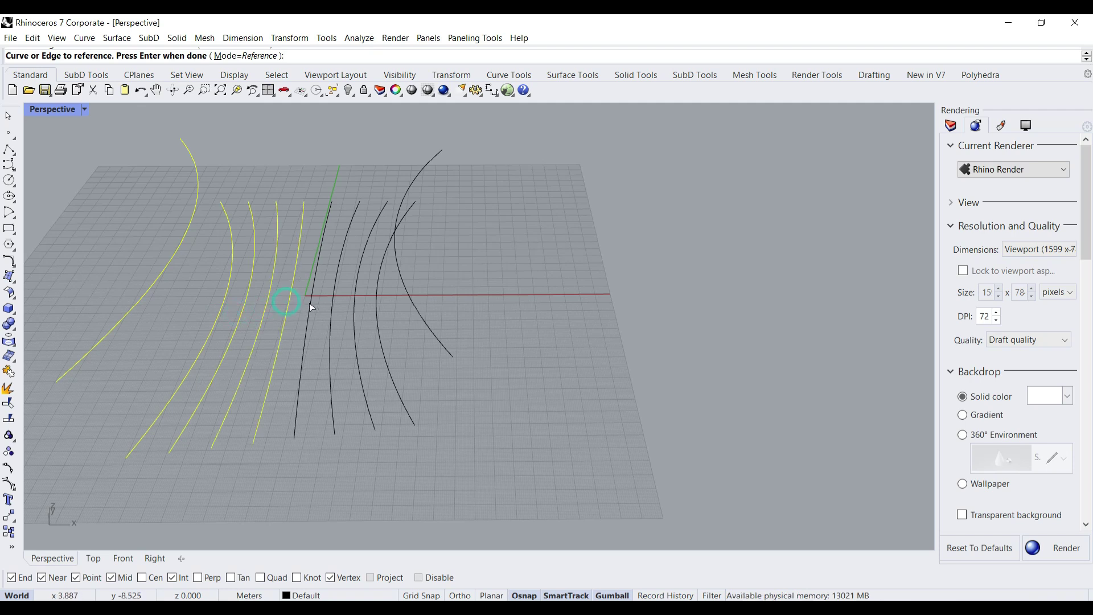
click(333, 310)
click(354, 304)
click(376, 311)
key(Return)
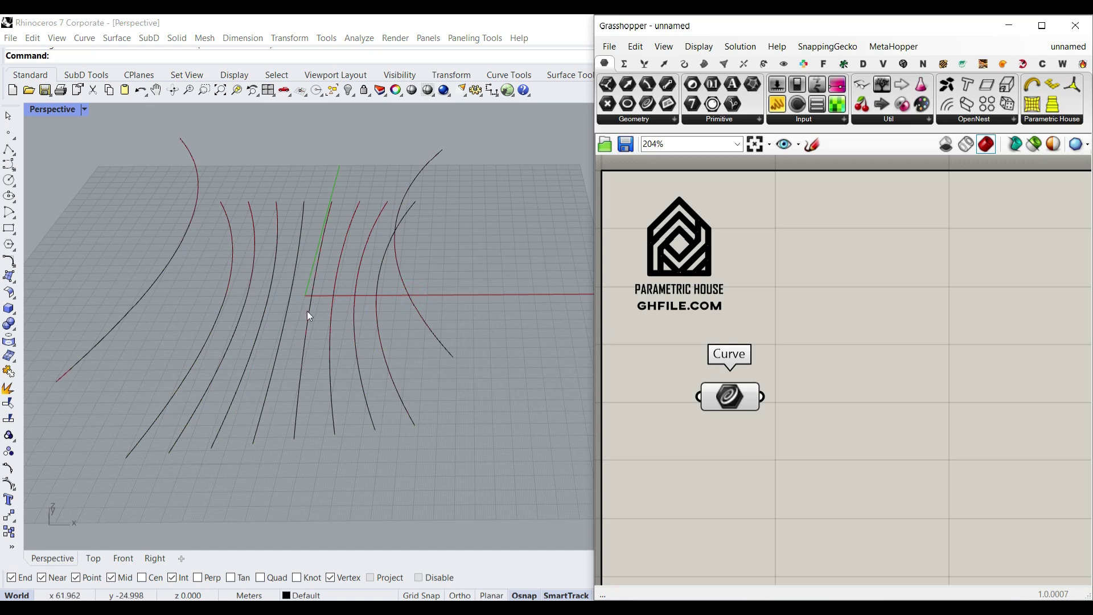
Step: Add a Loft component and feed the Curve parameter into its Curves input
click(705, 64)
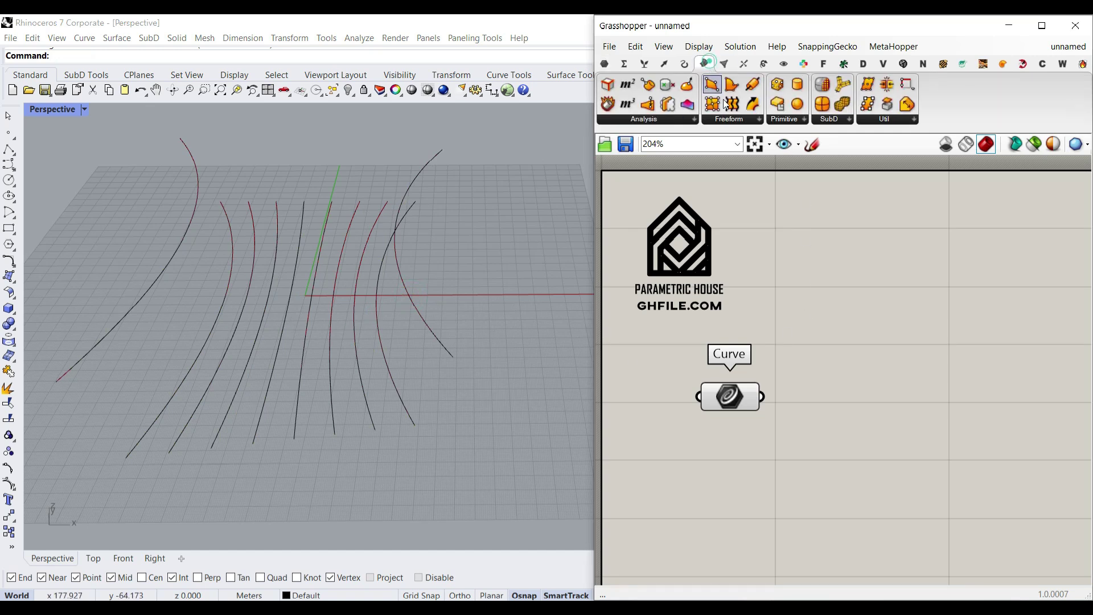
drag(733, 103, 828, 416)
drag(761, 397, 767, 392)
drag(796, 410, 864, 418)
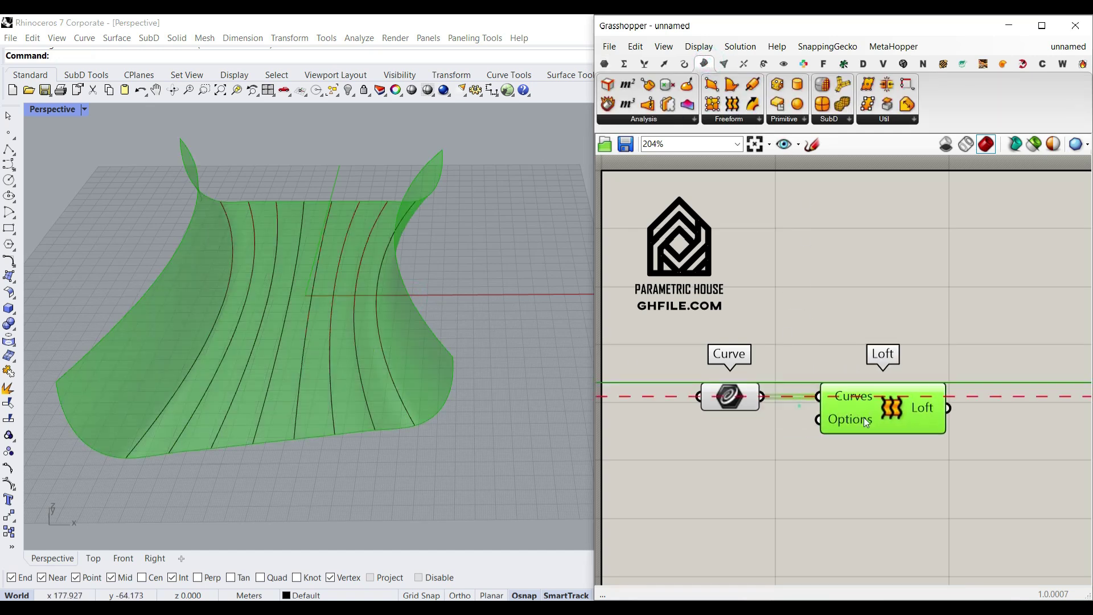
click(830, 344)
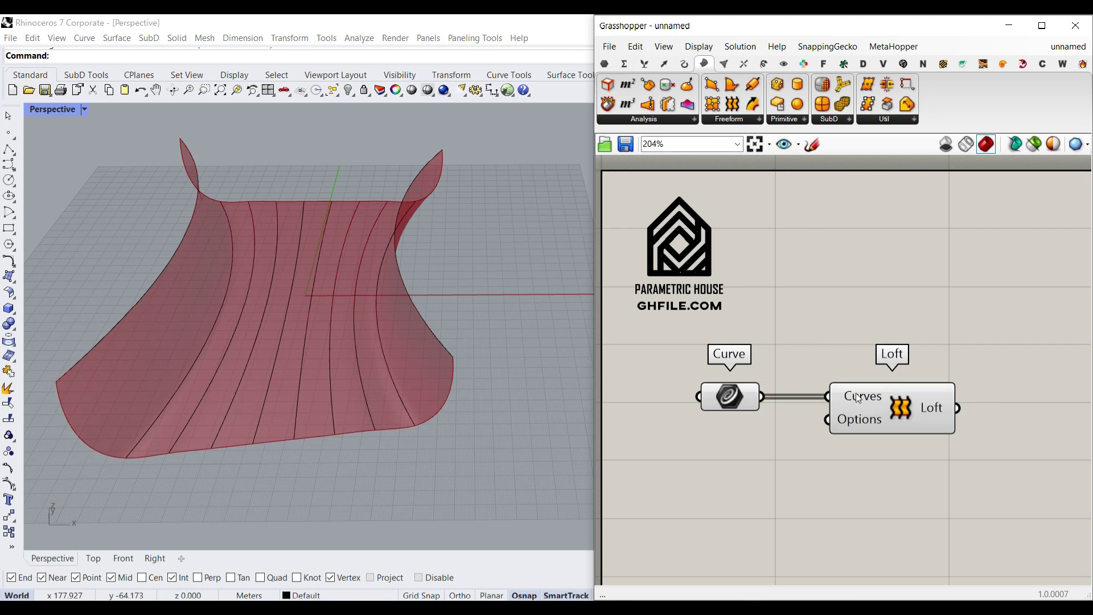
Step: Change the Loft options so the sections are joined with straight segments and commit the change
right_click(858, 417)
mouse_move(902, 511)
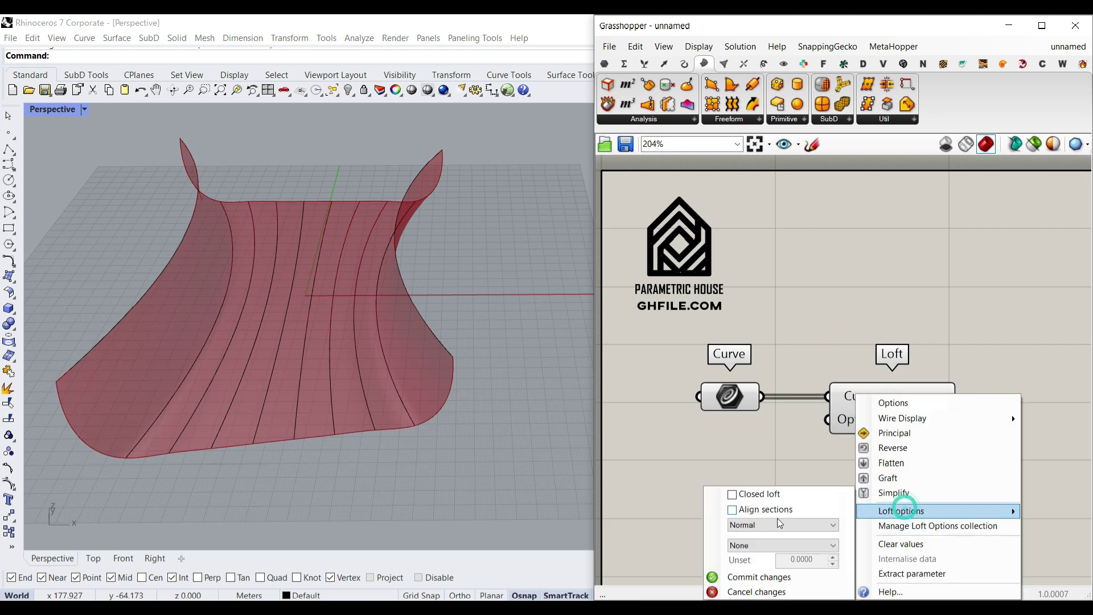
click(777, 521)
click(753, 573)
click(754, 577)
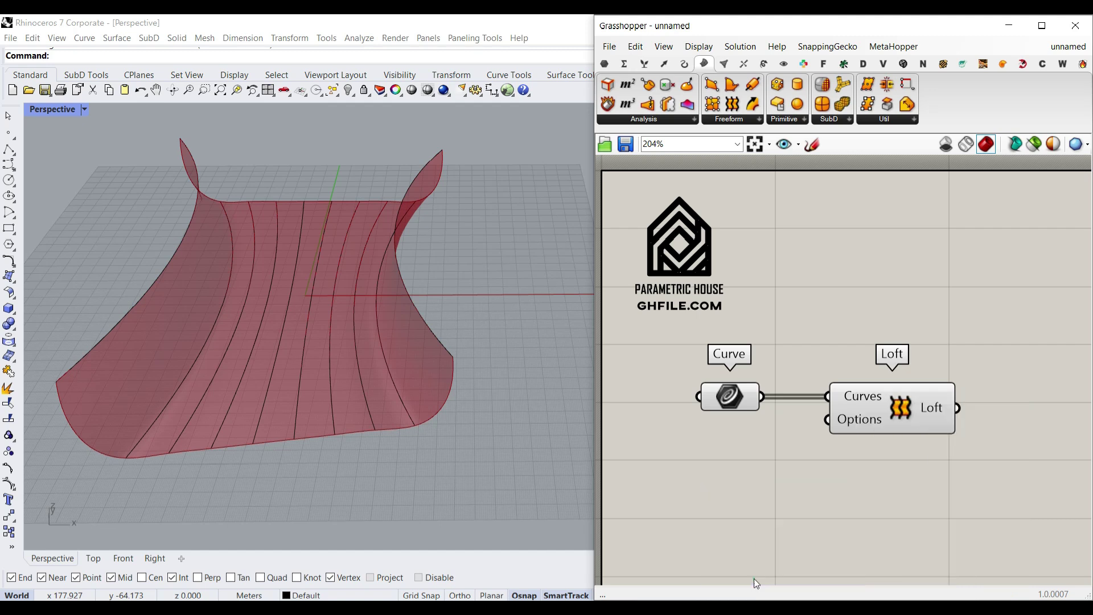
Step: Bake the lofted surface with the default attributes and move the baked copy aside to inspect it
right_click(931, 408)
click(941, 432)
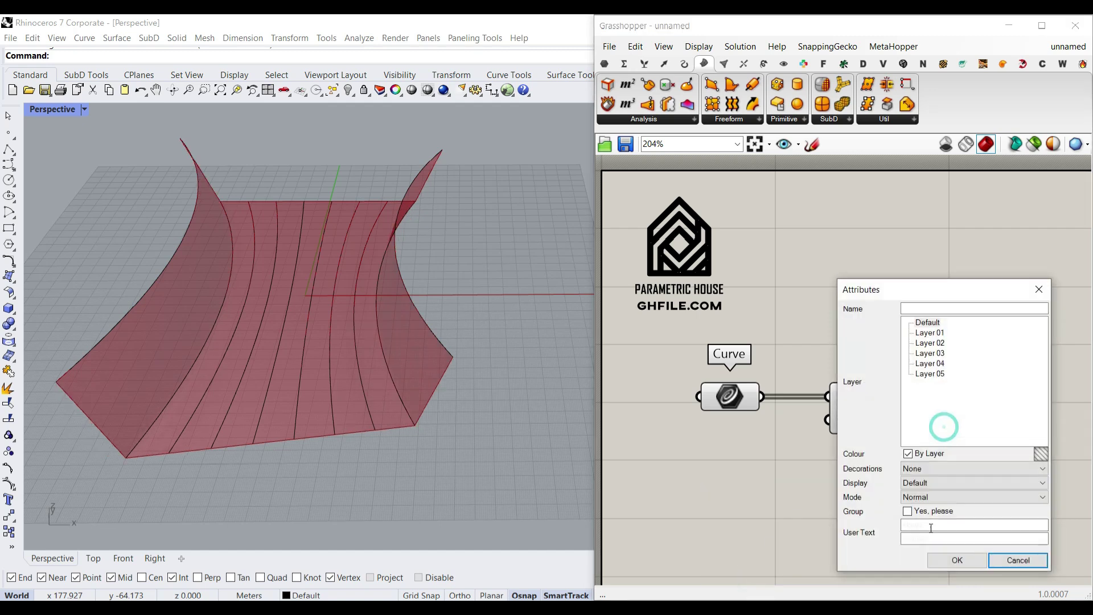
click(941, 561)
scroll(265, 306, down, 5)
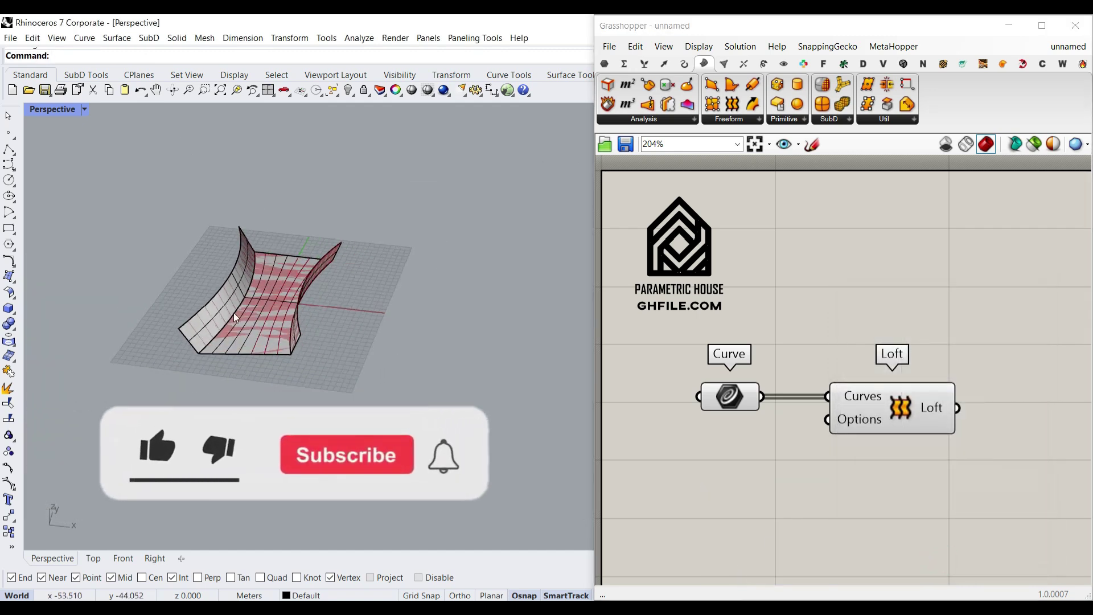
drag(214, 312, 418, 327)
click(457, 229)
scroll(457, 319, up, 8)
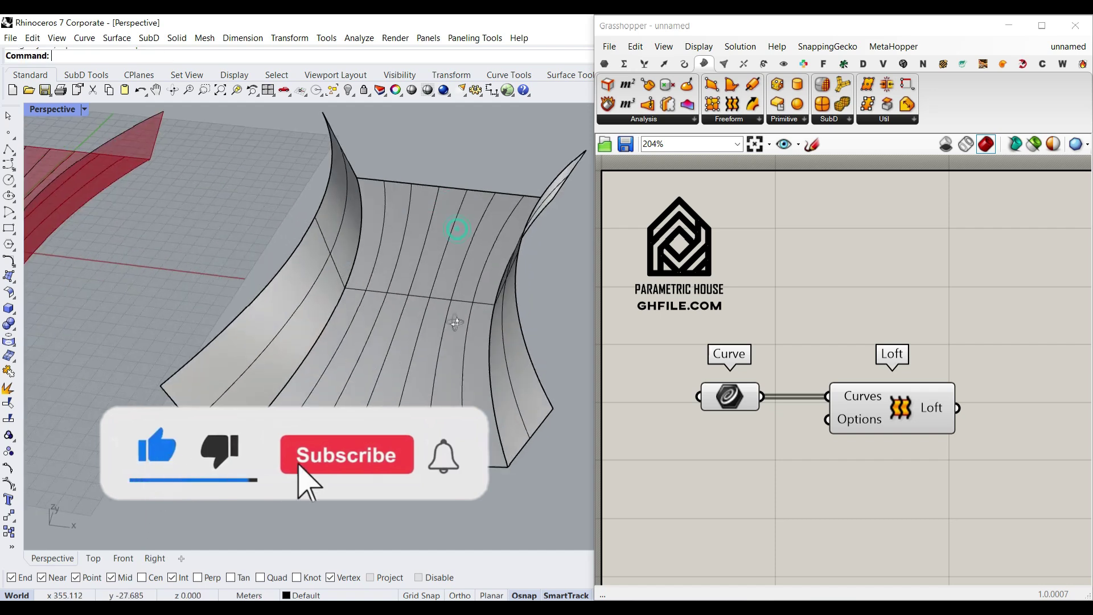
right_drag(457, 322, 482, 300)
scroll(478, 303, down, 2)
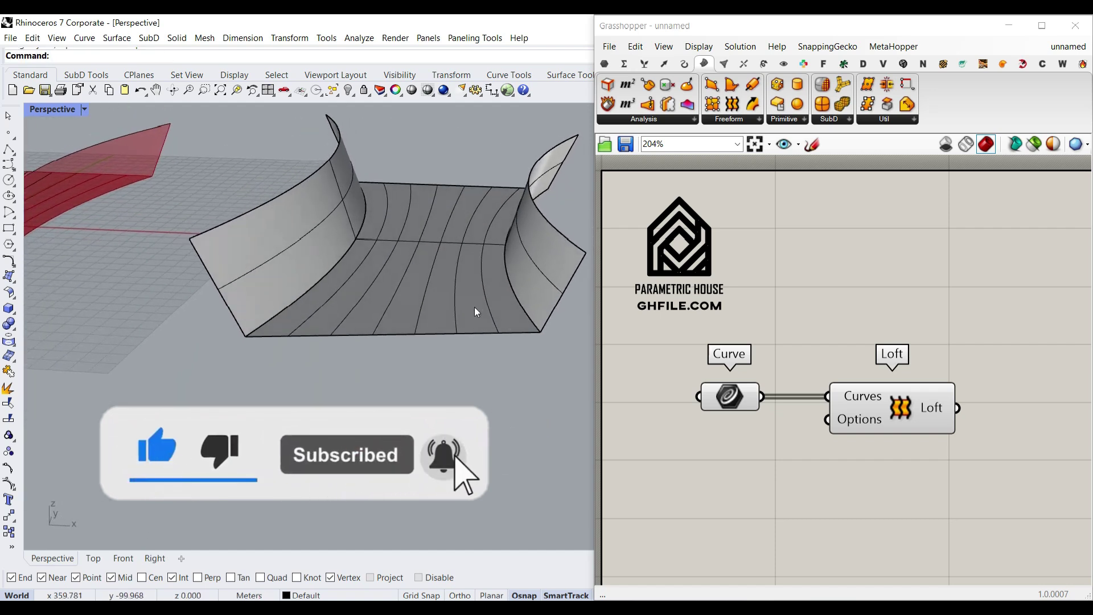
scroll(455, 311, down, 3)
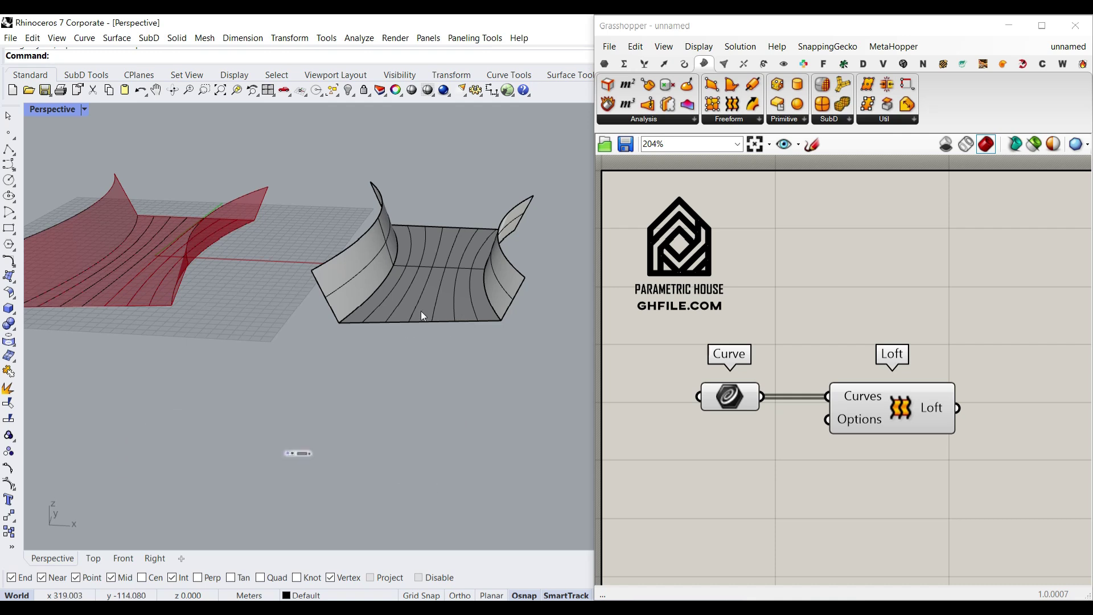
Step: Delete the baked surface and remove the Loft component from the canvas
scroll(434, 329, down, 2)
scroll(430, 310, up, 5)
click(428, 303)
key(Delete)
scroll(435, 329, down, 7)
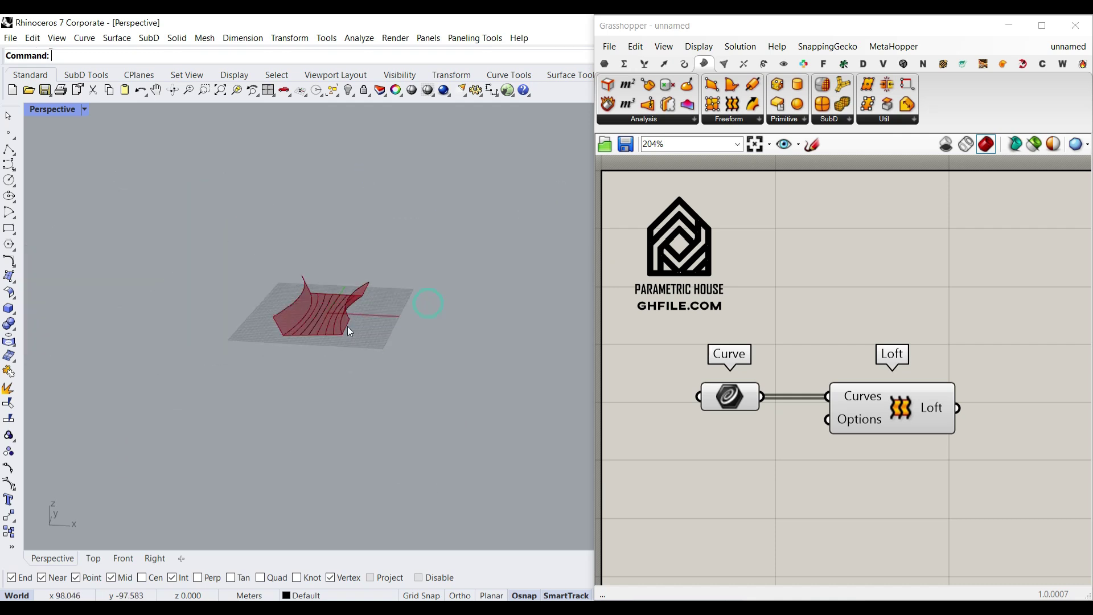
scroll(344, 326, up, 10)
scroll(238, 323, down, 2)
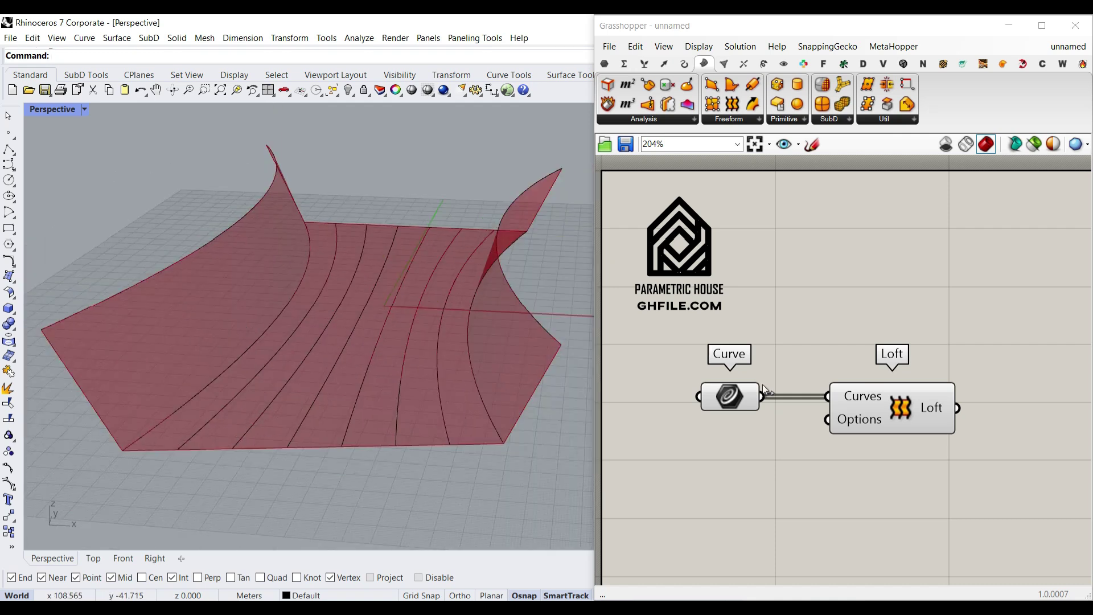
click(885, 408)
key(Delete)
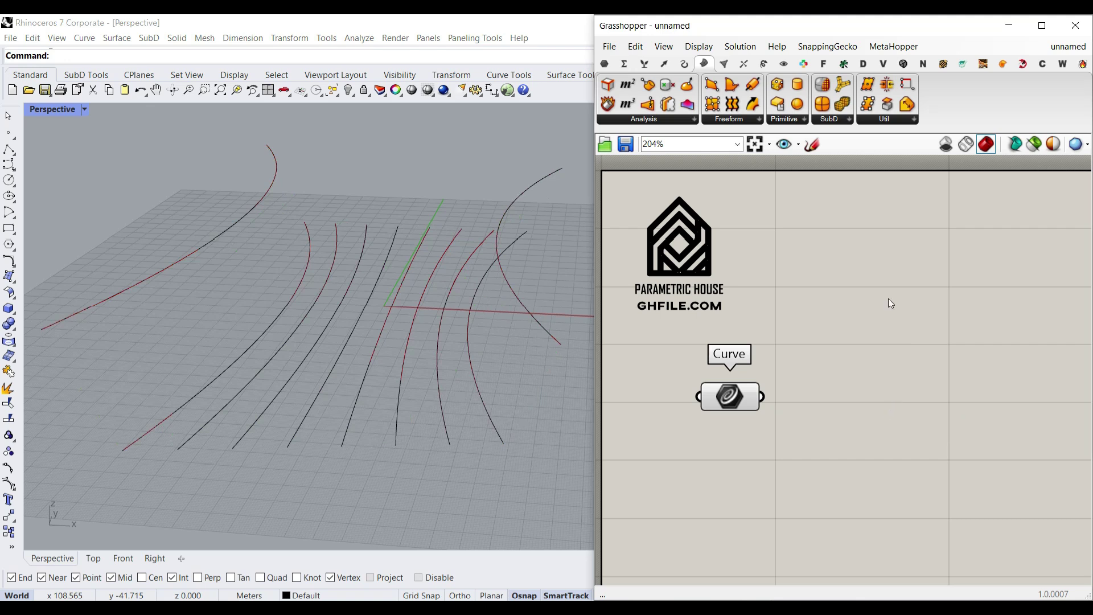
Step: Add a Divide Curve component and connect the Curve parameter to its Curve input
click(684, 64)
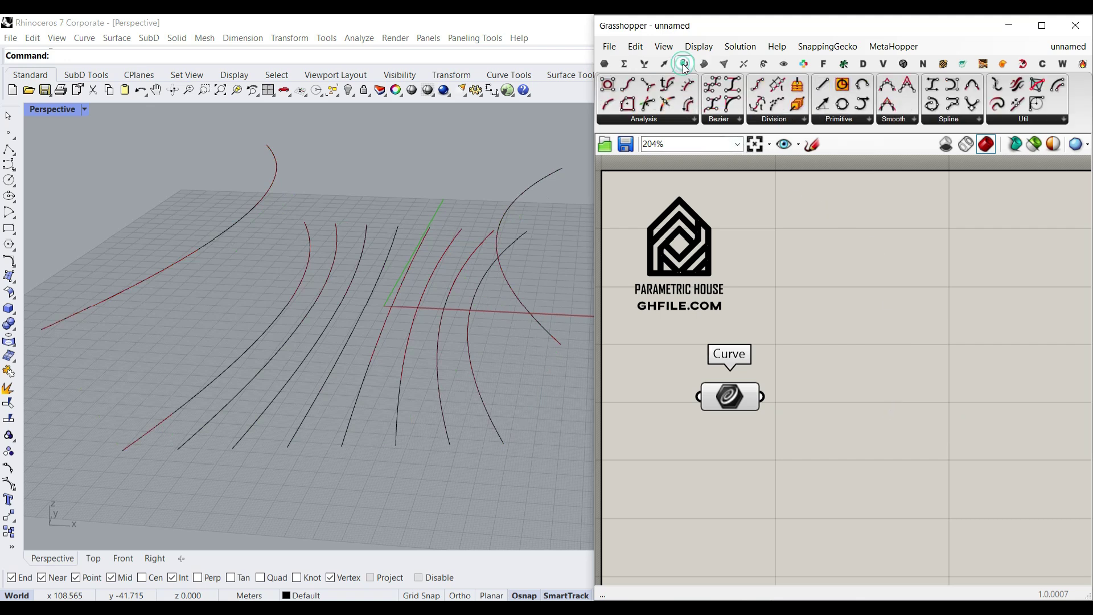
click(877, 494)
drag(762, 397, 799, 470)
drag(867, 509, 924, 463)
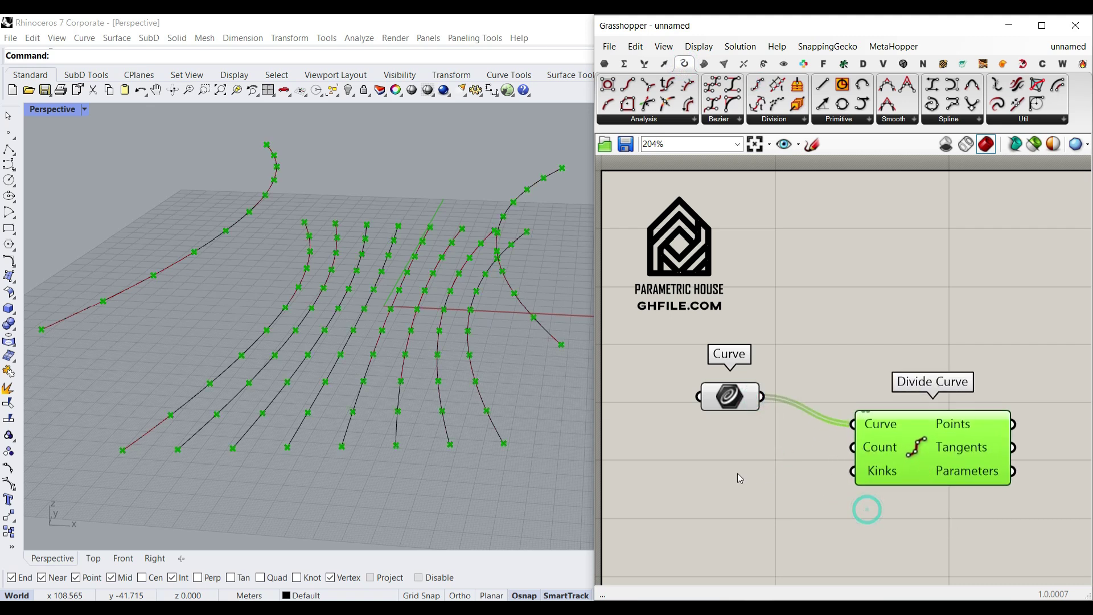
Step: Create a number slider with the value 12 and connect it to Divide Curve's Count input
double_click(716, 452)
text(12)
key(Return)
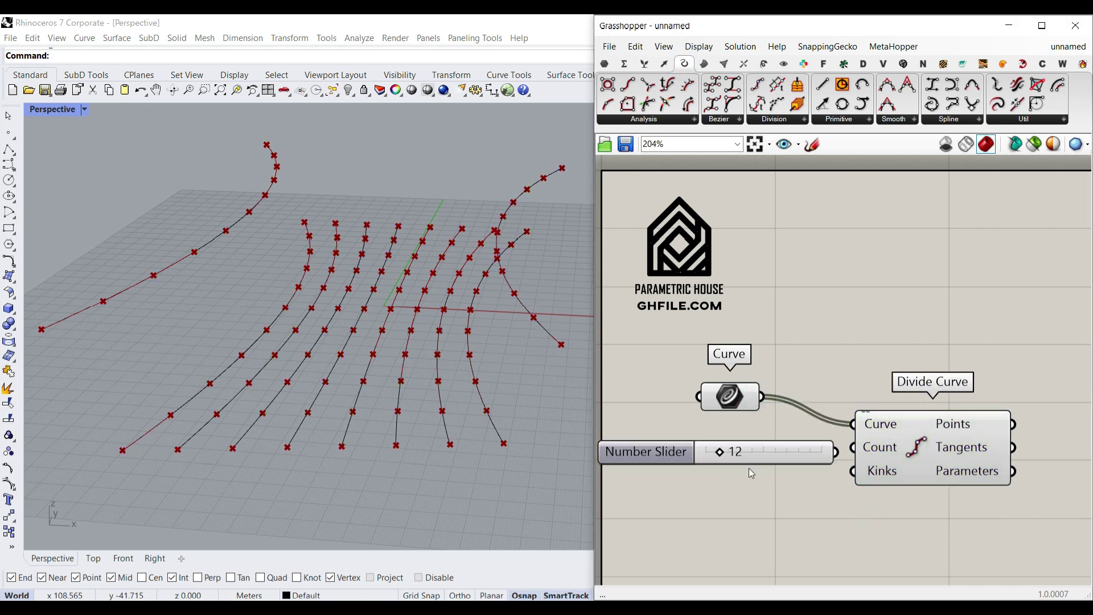
drag(856, 451, 853, 448)
scroll(906, 434, down, 3)
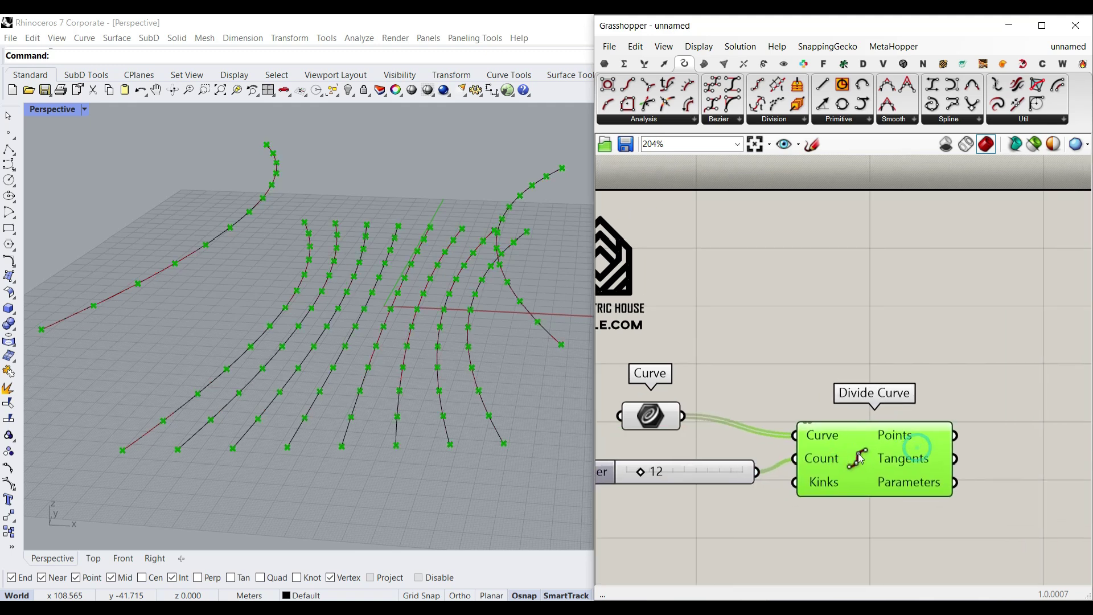
Step: Add a Mesh FromPoints component and connect Divide Curve's Points output to its Points input
right_drag(938, 390, 833, 389)
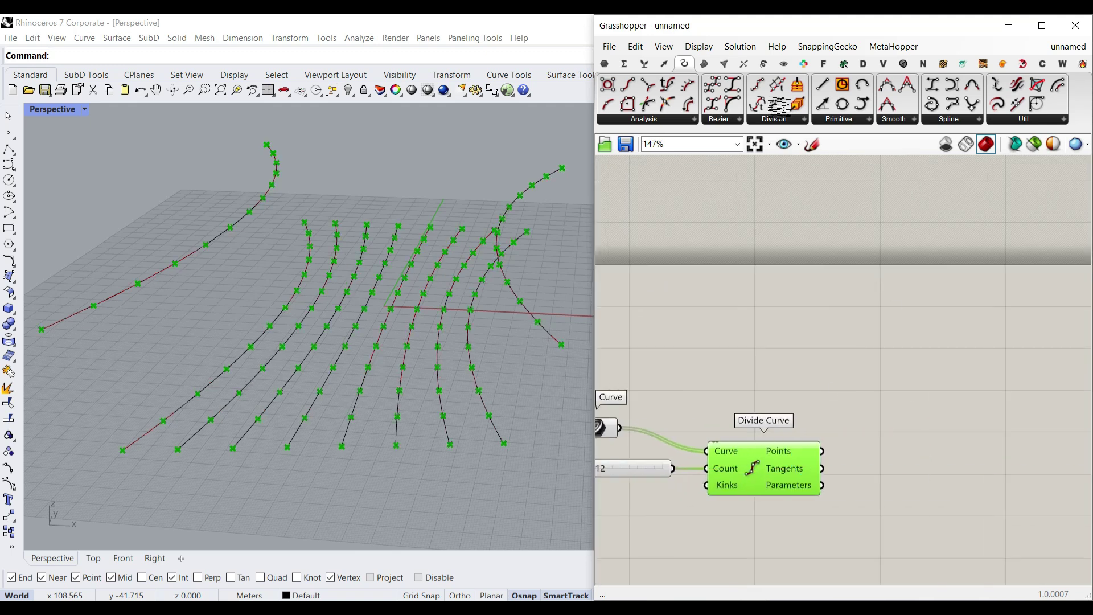
click(724, 64)
click(984, 120)
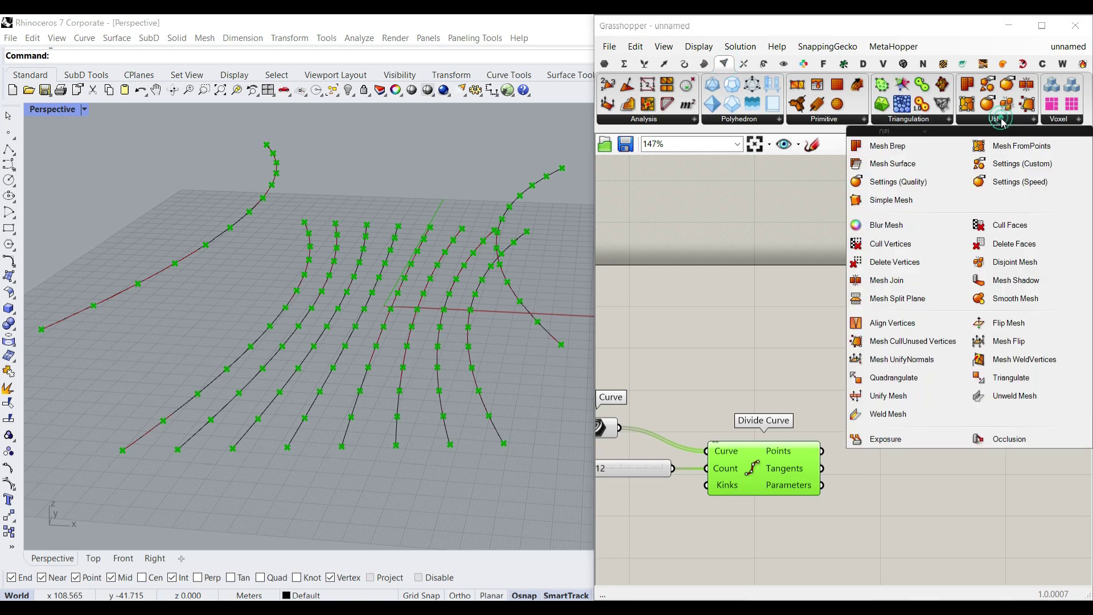
click(1012, 148)
click(933, 448)
scroll(833, 400, up, 2)
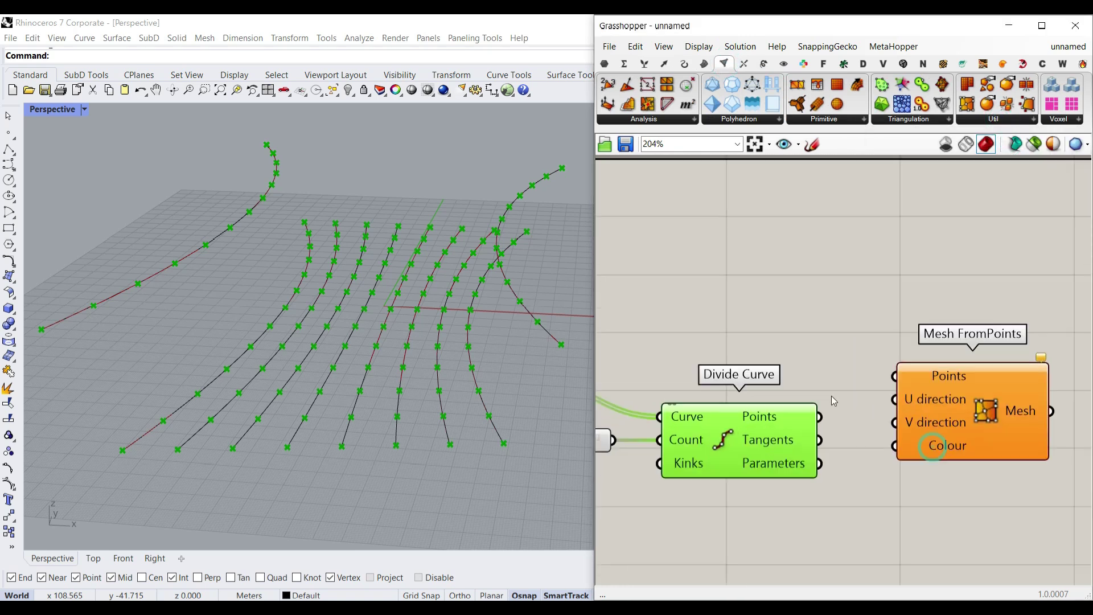
right_drag(837, 425, 822, 381)
drag(804, 372, 904, 372)
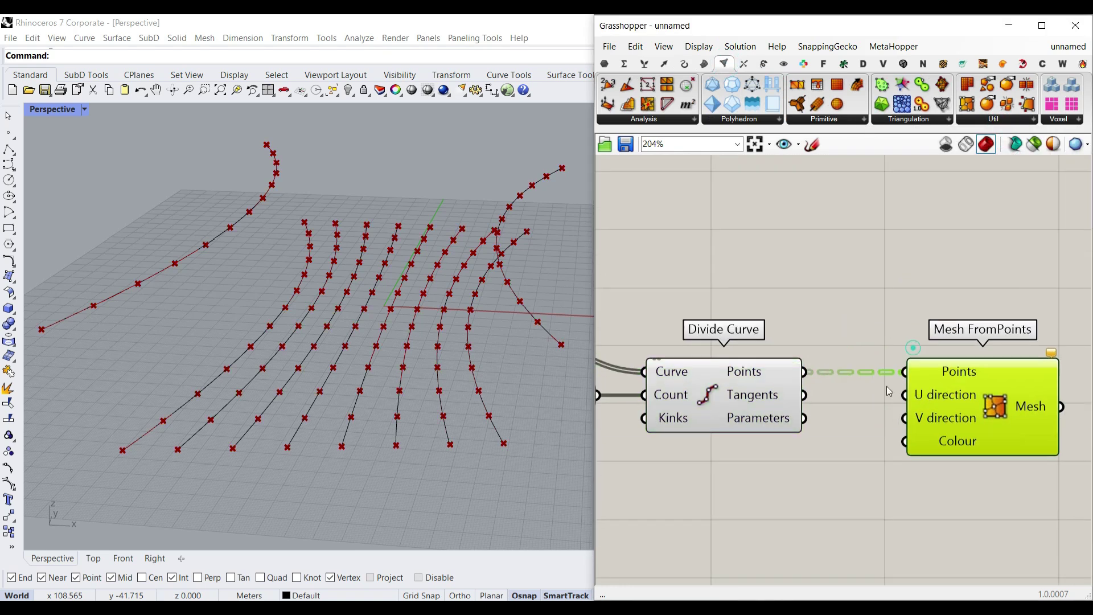
Step: Flatten the Points output of Divide Curve that feeds Mesh FromPoints
right_click(781, 373)
click(813, 441)
right_drag(743, 350, 770, 194)
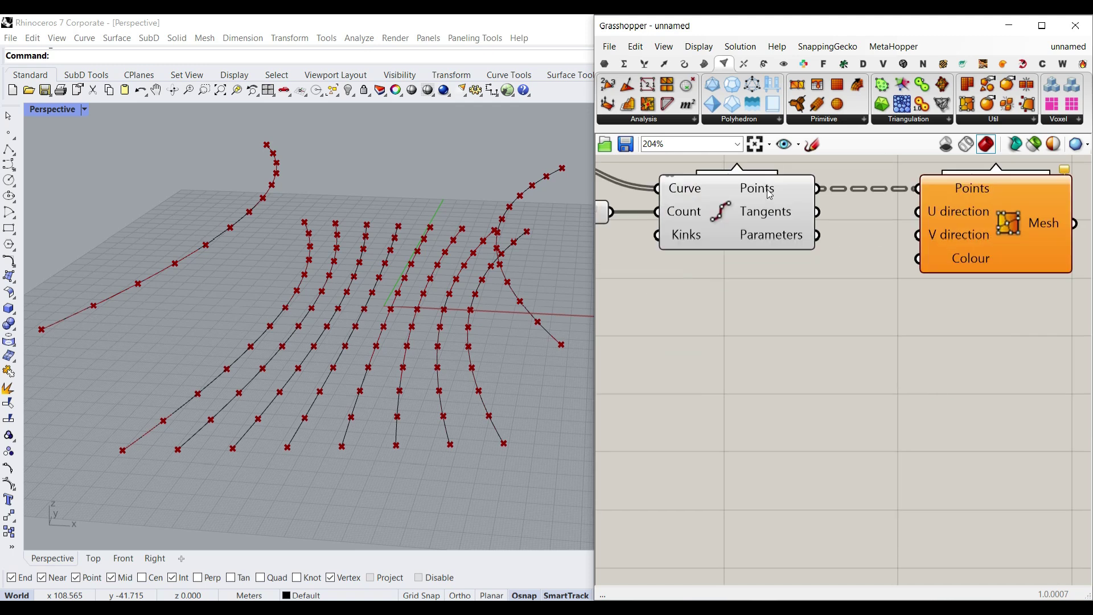
mouse_move(770, 194)
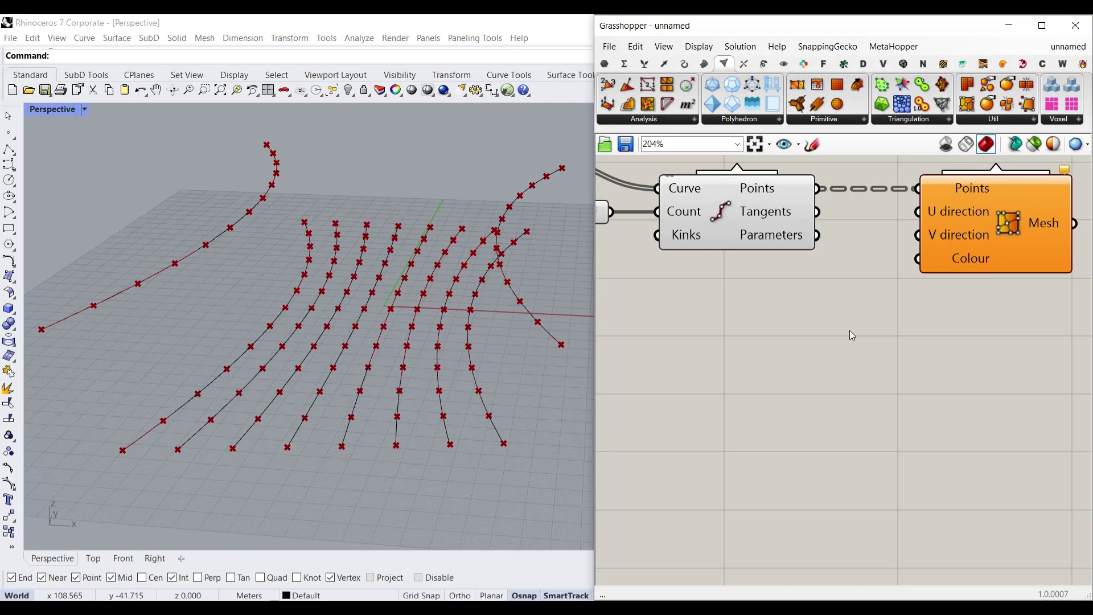
right_drag(820, 334, 943, 428)
scroll(922, 402, down, 1)
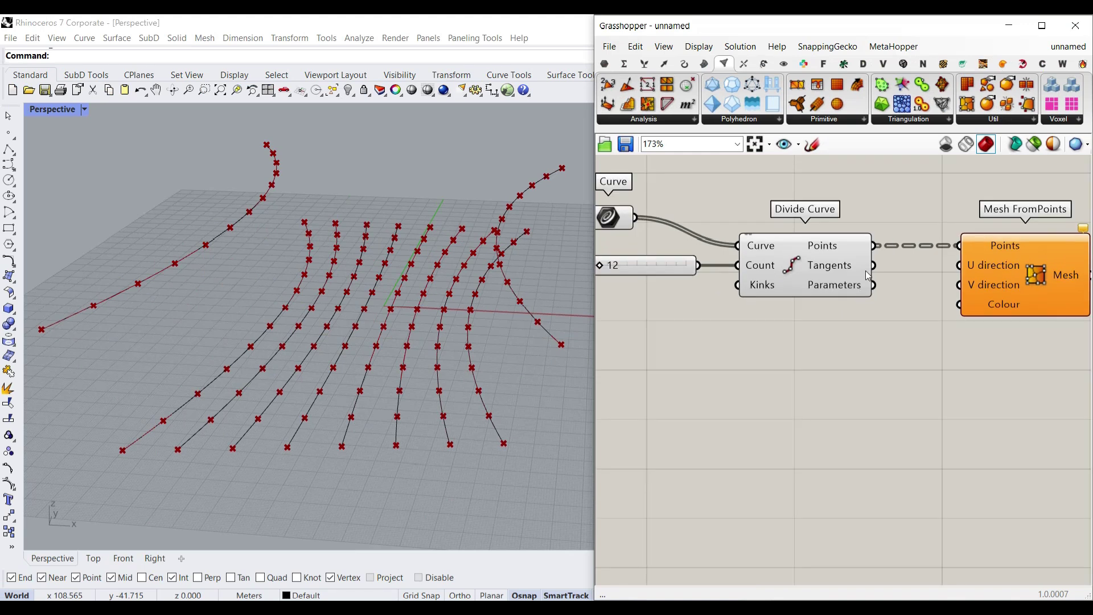
right_drag(867, 276, 846, 274)
right_click(827, 242)
click(861, 314)
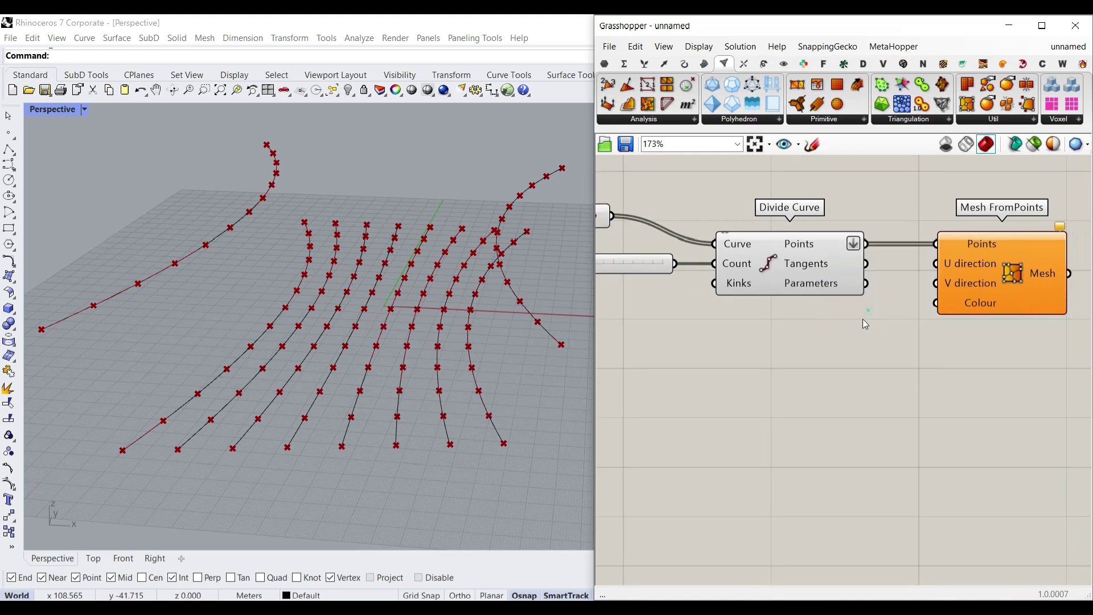
Step: Create a panel containing 10 and connect it to Mesh FromPoints' U direction input
double_click(829, 330)
text(10)
key(Return)
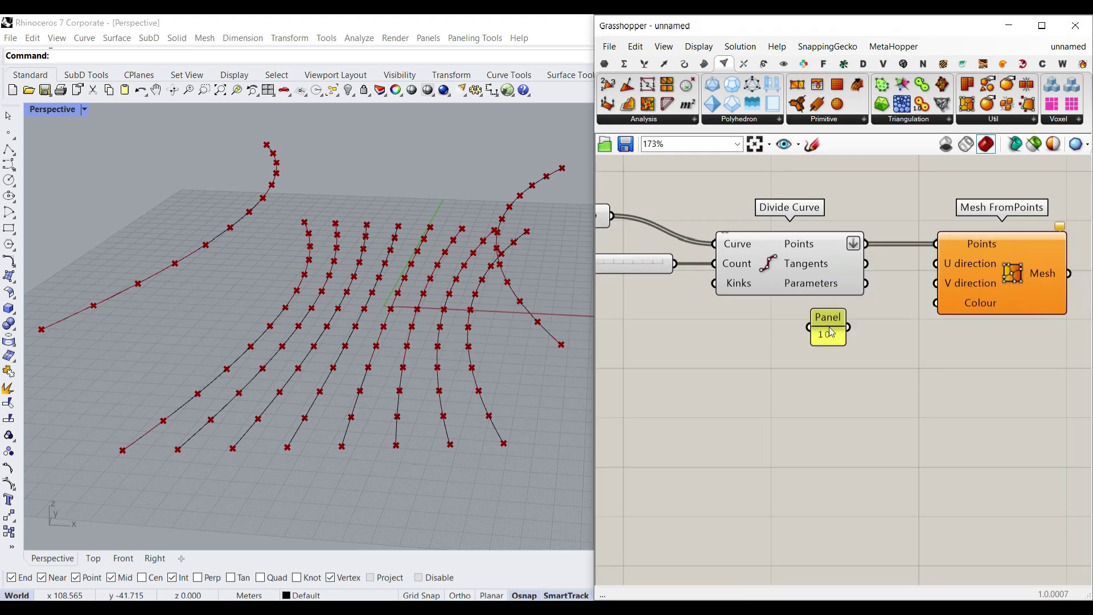
drag(849, 328, 936, 263)
Step: Add a List Length component fed by the Curve parameter and connect its Length output to the panel
click(645, 64)
drag(607, 104, 666, 293)
click(720, 334)
right_drag(653, 313, 711, 328)
drag(670, 231, 726, 349)
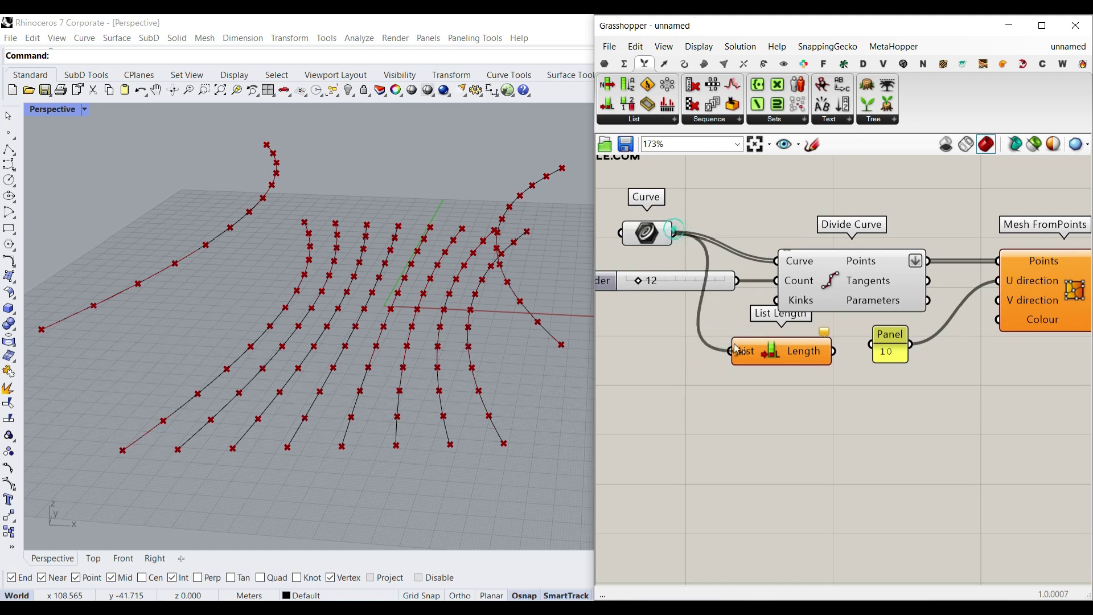
right_drag(817, 342, 754, 343)
scroll(785, 345, up, 2)
drag(761, 350, 805, 352)
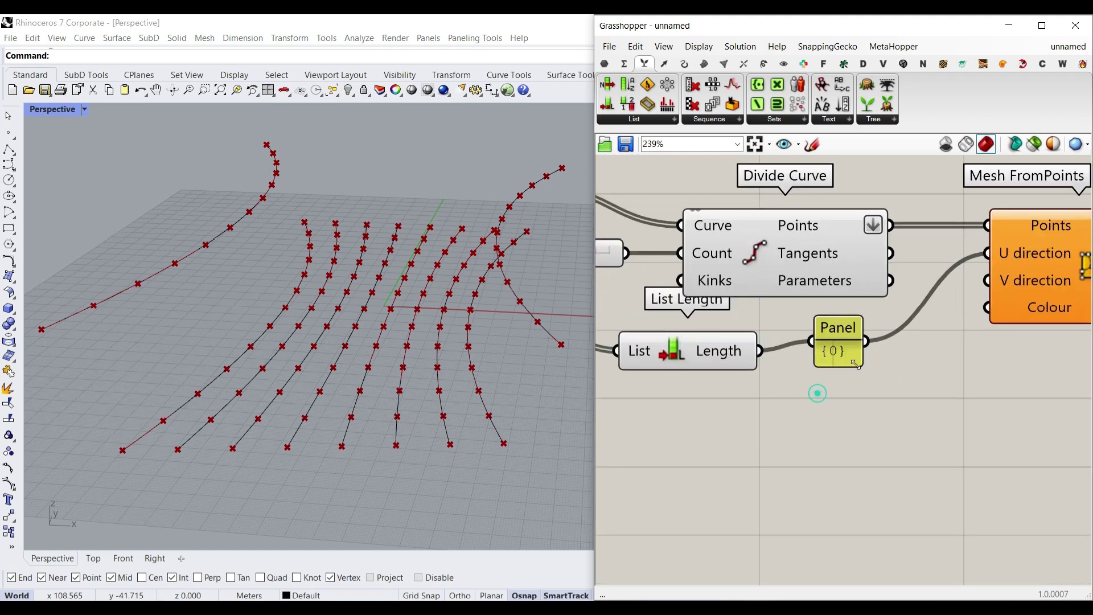
scroll(866, 370, down, 3)
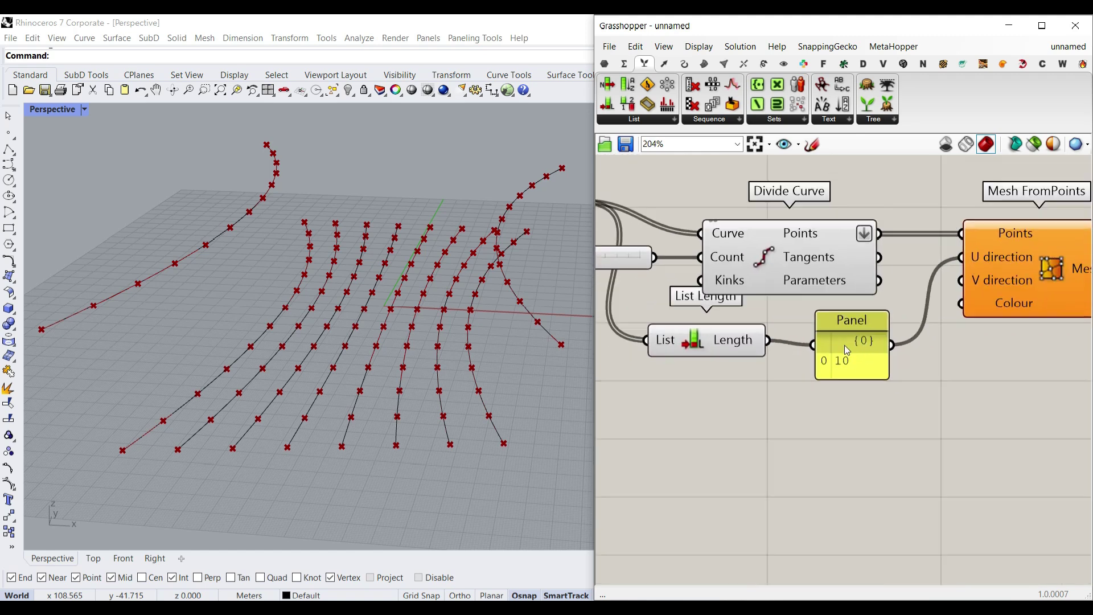
Step: Connect the number slider that drives Divide Curve's Count to Mesh FromPoints' V direction input
scroll(942, 302, up, 1)
right_drag(661, 289, 748, 285)
drag(754, 275, 1014, 306)
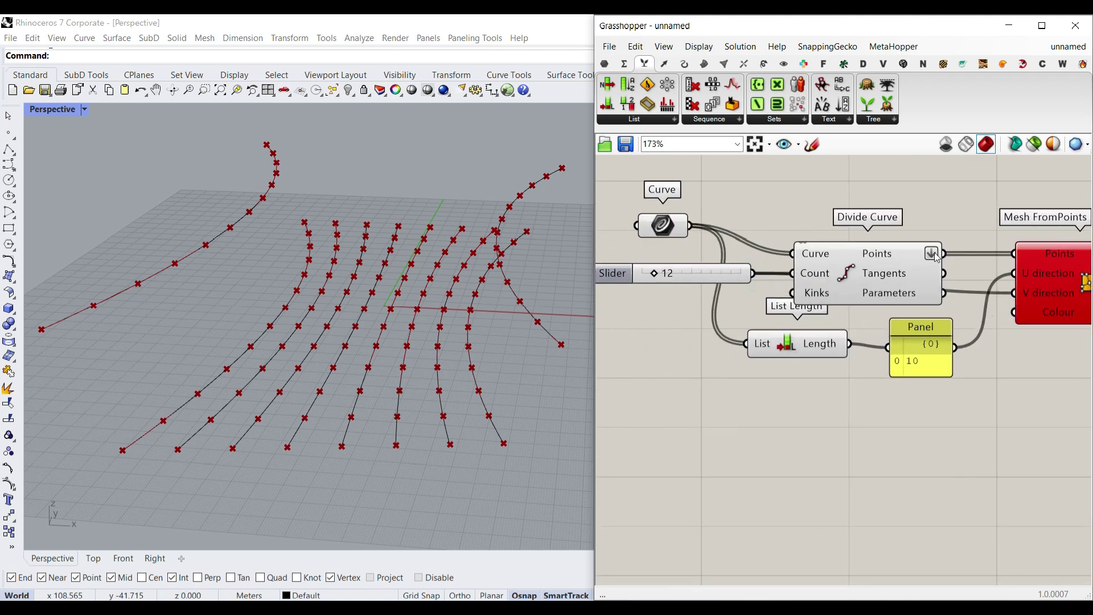
Step: Turn off flattening on Divide Curve's Points output, then flatten that output again
right_click(906, 256)
click(941, 320)
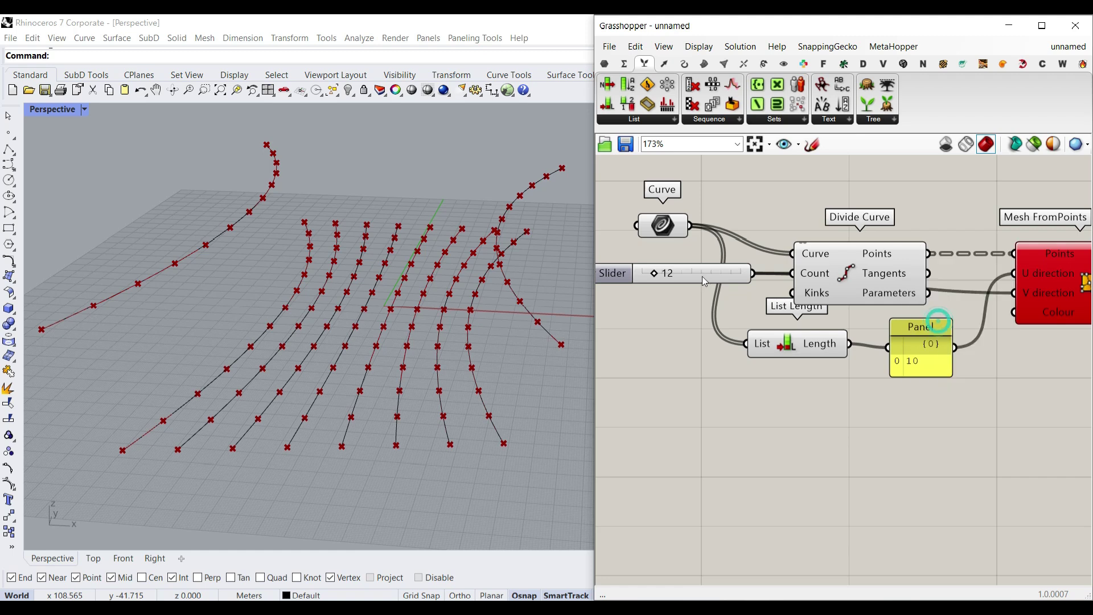
scroll(705, 278, up, 1)
mouse_move(924, 256)
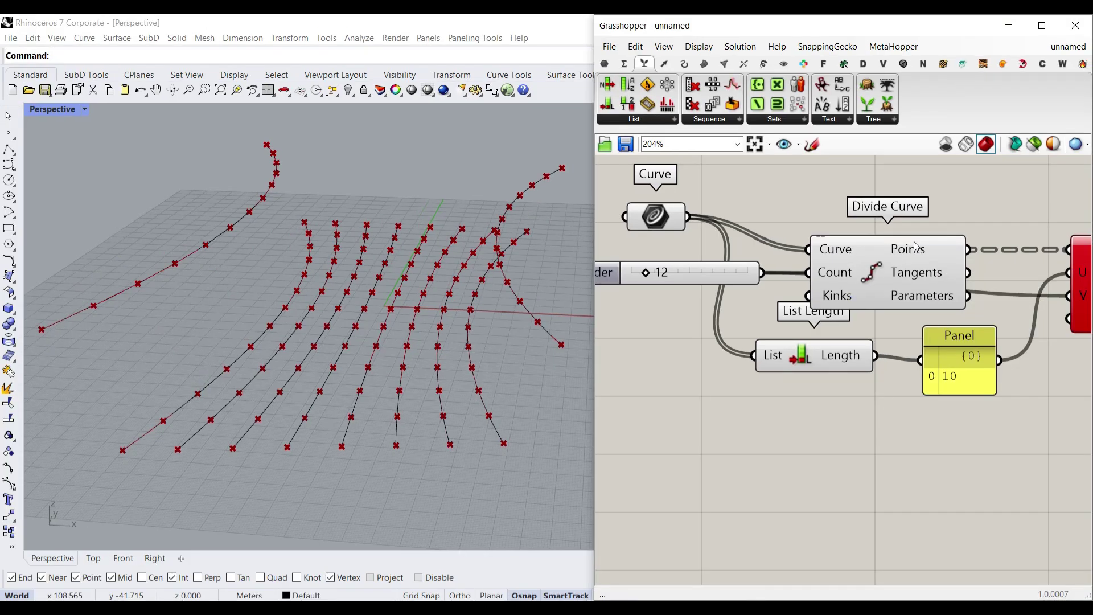
right_click(922, 248)
click(947, 318)
Step: Move the number slider below List Length and reconnect it to Mesh FromPoints' V direction input
right_drag(828, 308, 799, 252)
drag(691, 213, 688, 348)
right_drag(738, 352, 692, 348)
drag(698, 348, 997, 240)
Step: Set the expression of Mesh FromPoints' V direction input to X+1 and commit it
right_click(1006, 241)
mouse_move(1001, 372)
click(910, 386)
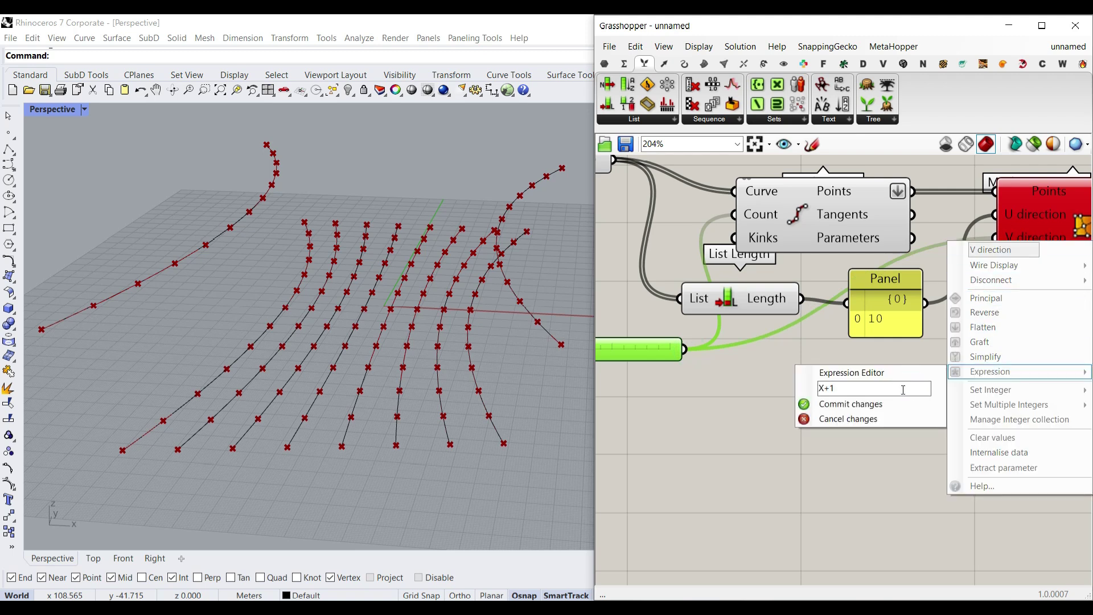
text(X+1)
click(883, 404)
Step: Set the number slider that drives Count and V direction to 10
right_drag(1006, 365, 952, 343)
scroll(841, 360, down, 3)
scroll(709, 356, up, 5)
mouse_move(710, 354)
mouse_down()
mouse_move(697, 354)
mouse_move(706, 353)
mouse_up()
scroll(883, 344, down, 5)
Step: Bake the mesh from Mesh FromPoints with the default attributes and move the baked copy aside to inspect it
right_drag(871, 346, 689, 361)
scroll(962, 292, up, 1)
right_click(964, 289)
click(998, 312)
click(991, 444)
scroll(435, 392, down, 5)
right_drag(436, 392, 354, 394)
scroll(354, 394, up, 2)
scroll(439, 370, down, 5)
drag(346, 387, 256, 341)
click(269, 242)
scroll(278, 354, up, 8)
right_drag(278, 353, 334, 302)
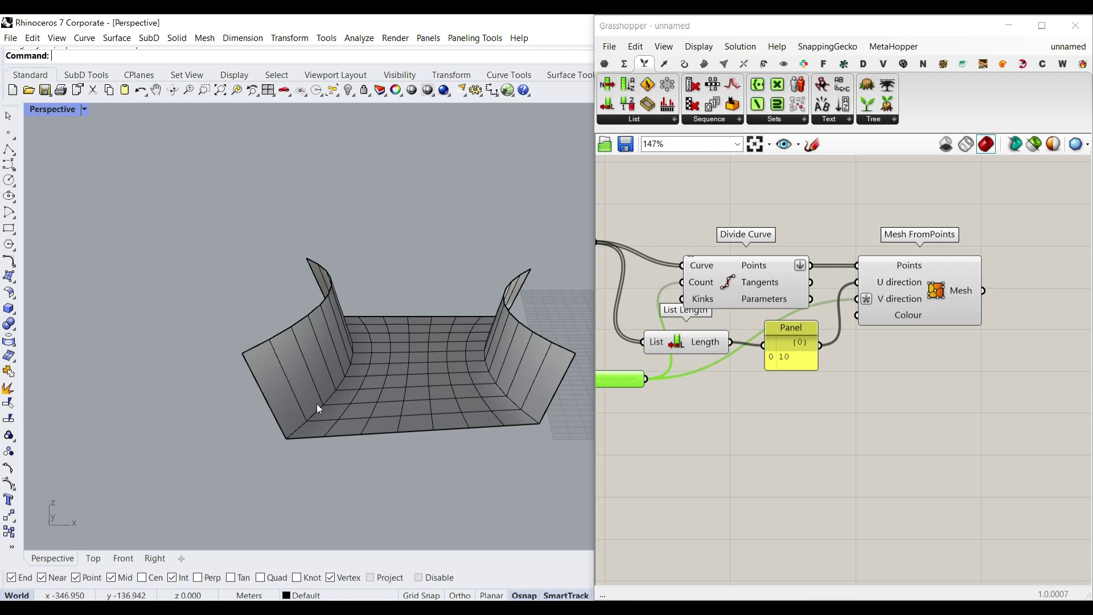
Step: Delete the baked mesh copy from the Rhino model
scroll(326, 405, down, 9)
click(337, 405)
key(Delete)
right_drag(390, 361, 479, 387)
scroll(466, 379, up, 3)
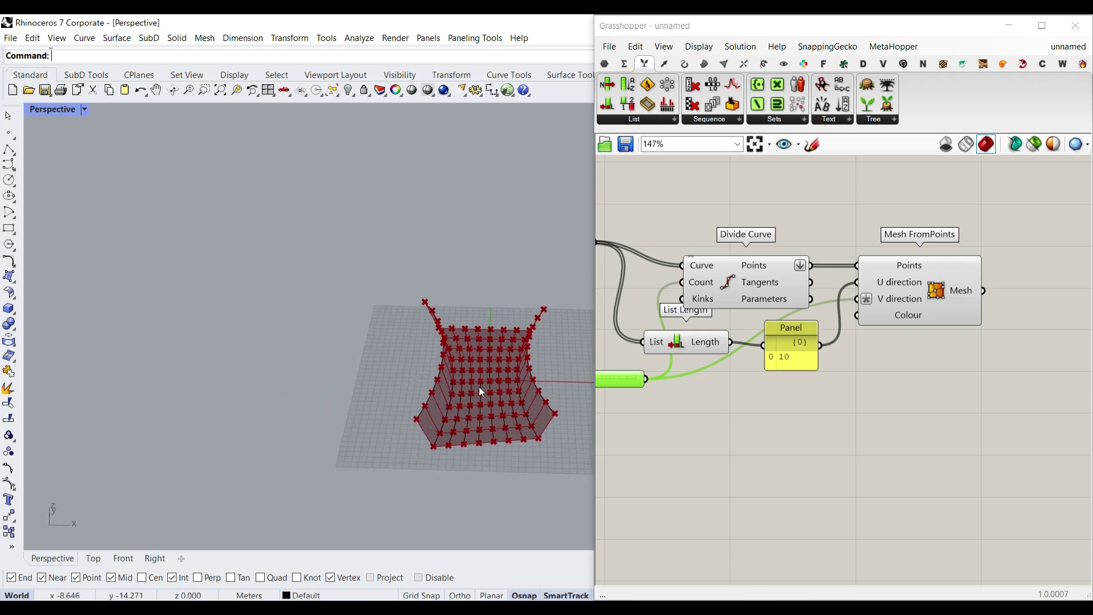
scroll(1002, 412, down, 3)
Step: Move the whole definition further into the canvas to free space, and align the Curve parameter with Divide Curve
drag(1002, 412, 733, 294)
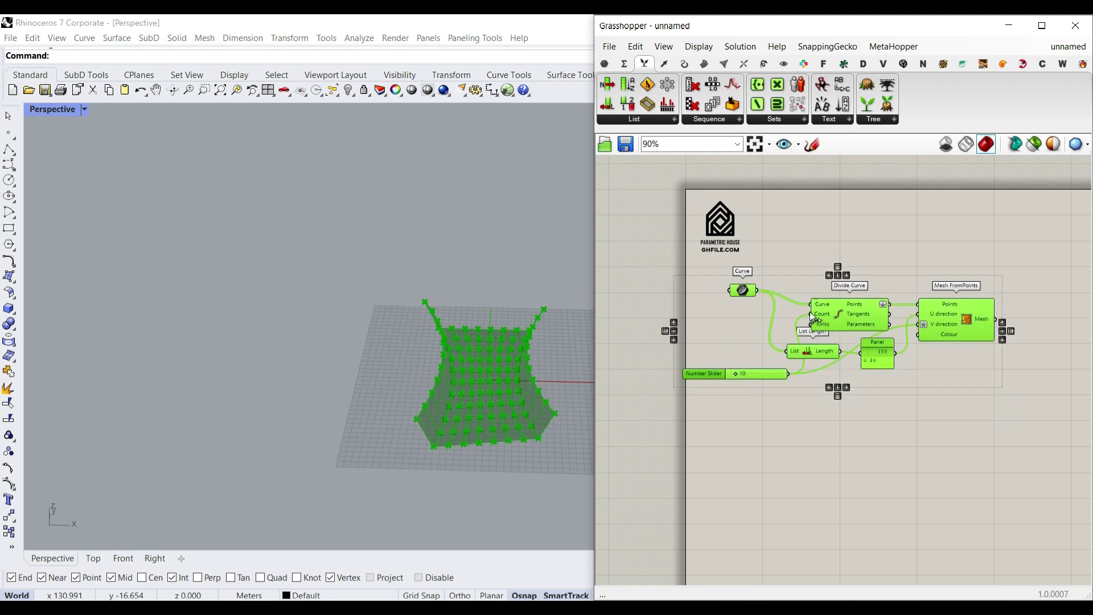
drag(832, 312, 961, 342)
click(867, 278)
scroll(872, 337, up, 3)
drag(875, 315, 847, 336)
click(791, 400)
Step: Delete the intermediate curves in Rhino, keeping only the two outermost curves
scroll(395, 376, down, 7)
scroll(509, 386, up, 11)
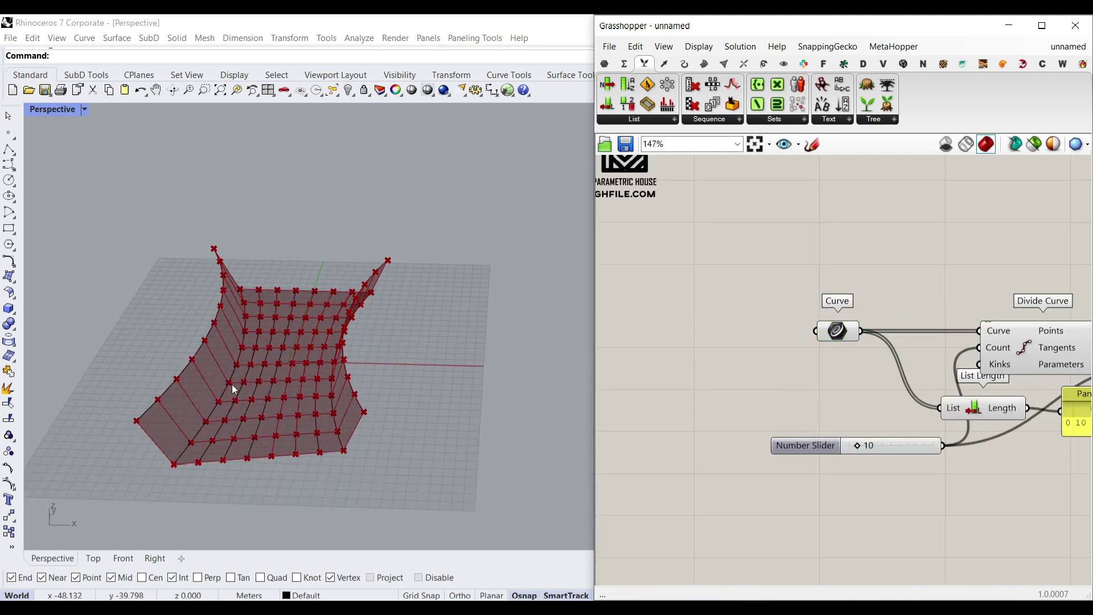
click(414, 320)
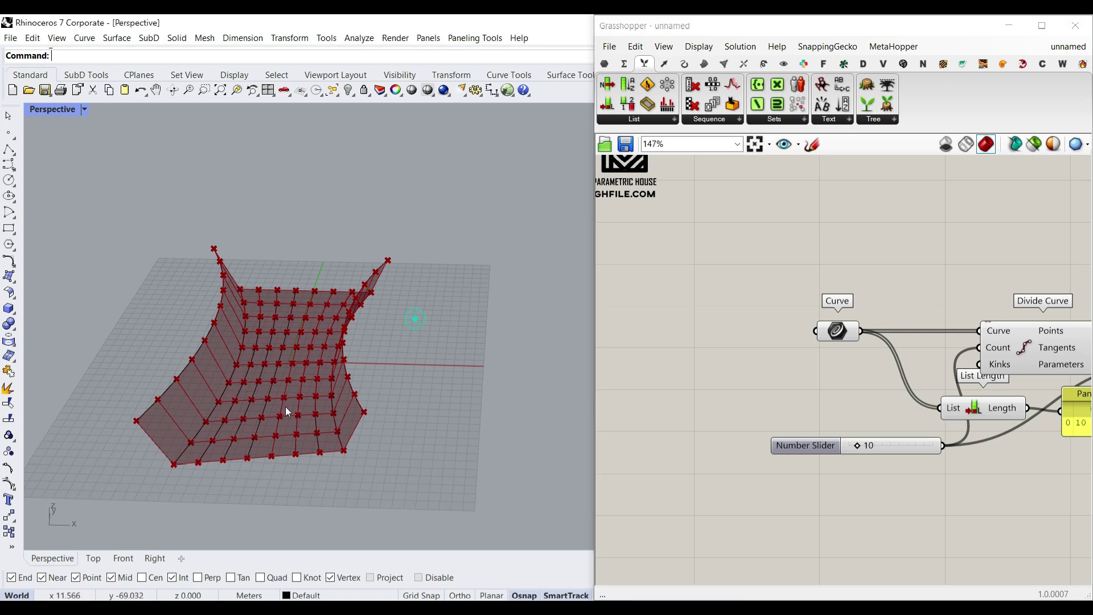
drag(233, 435, 193, 419)
key(Delete)
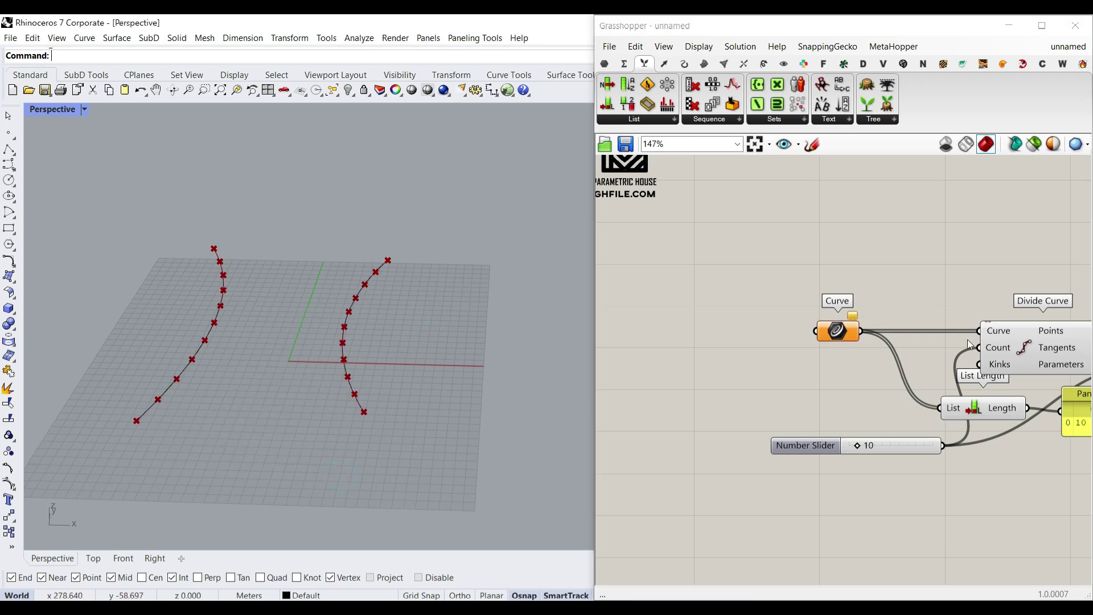
Step: Add a new Curve parameter ahead of the definition and reference the left outer curve in it
drag(845, 330, 871, 331)
right_drag(842, 330, 1061, 358)
scroll(979, 317, up, 2)
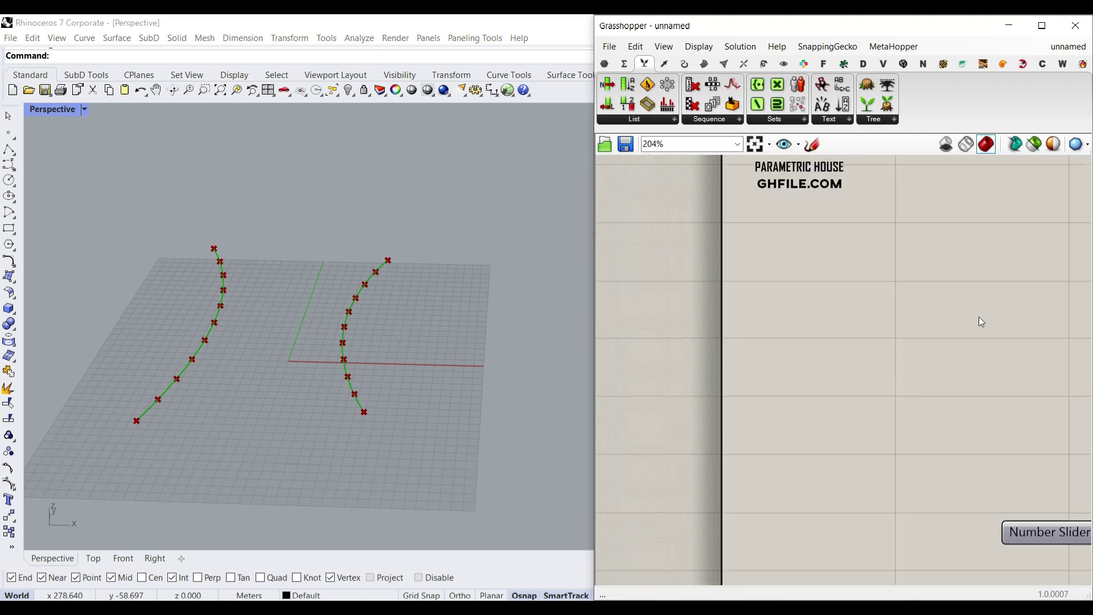
right_drag(926, 286, 821, 381)
click(603, 64)
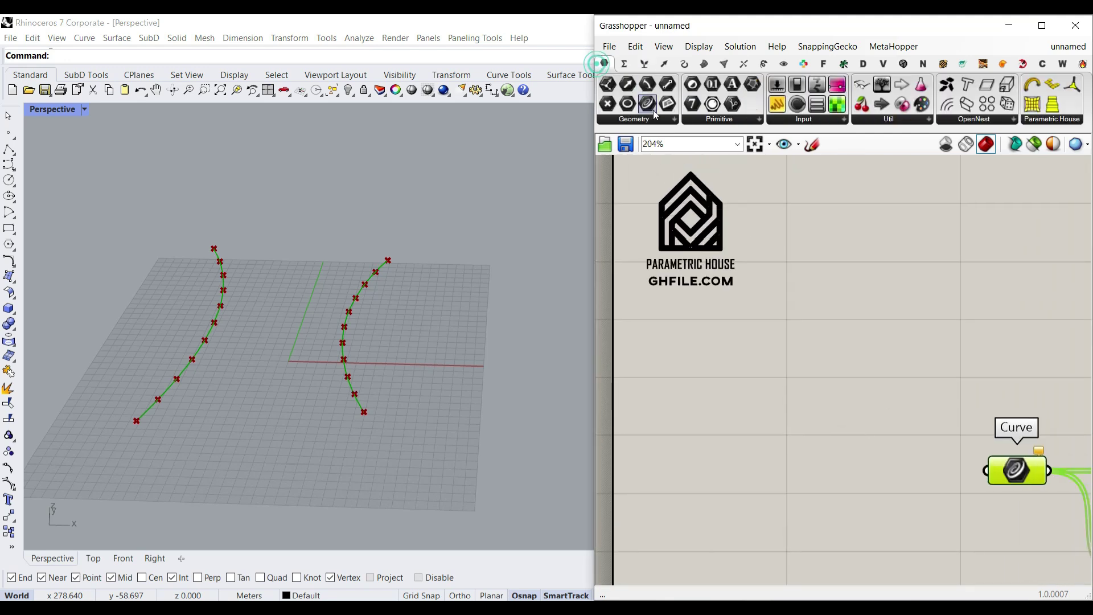
drag(718, 381, 711, 405)
right_click(713, 406)
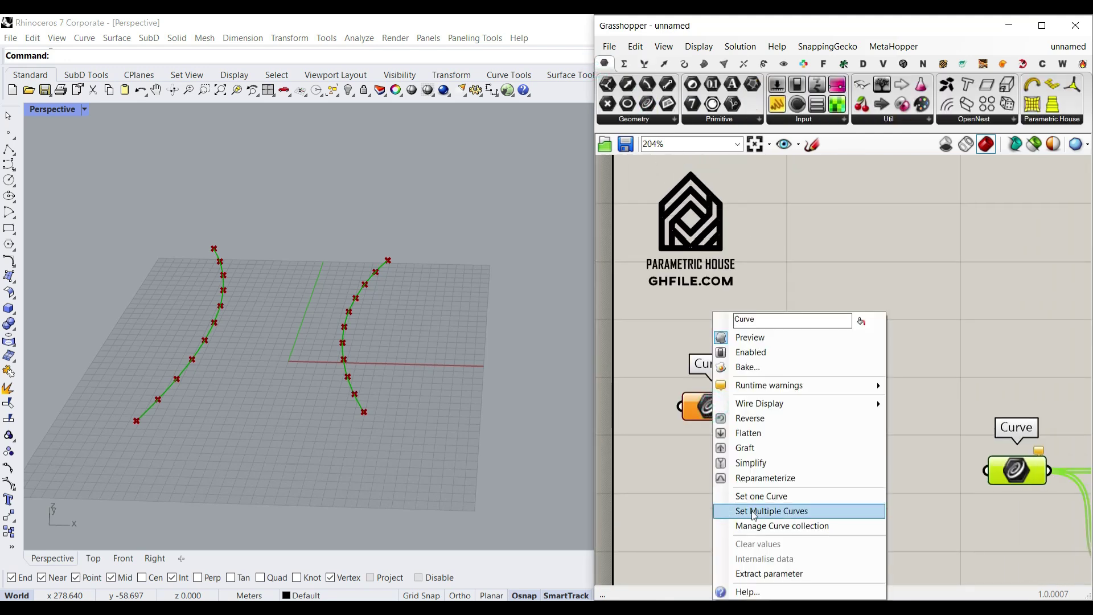
click(753, 510)
click(215, 319)
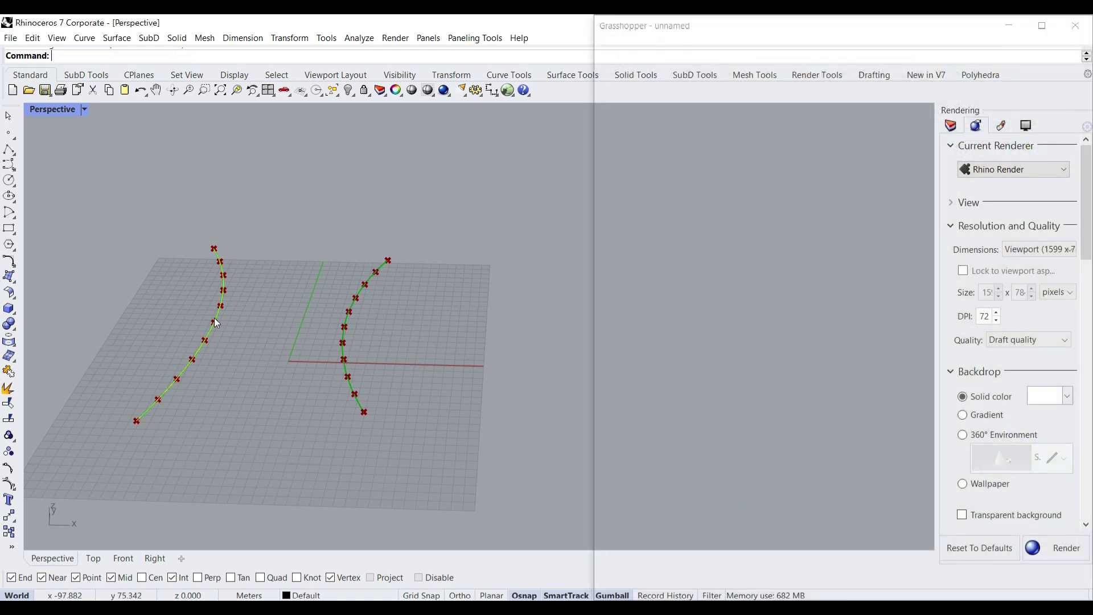
key(Return)
Step: Duplicate the new Curve parameter, place the copy below it, and reference the right outer curve in the copy
drag(713, 403, 722, 398)
key(ctrl+c)
key(ctrl+v)
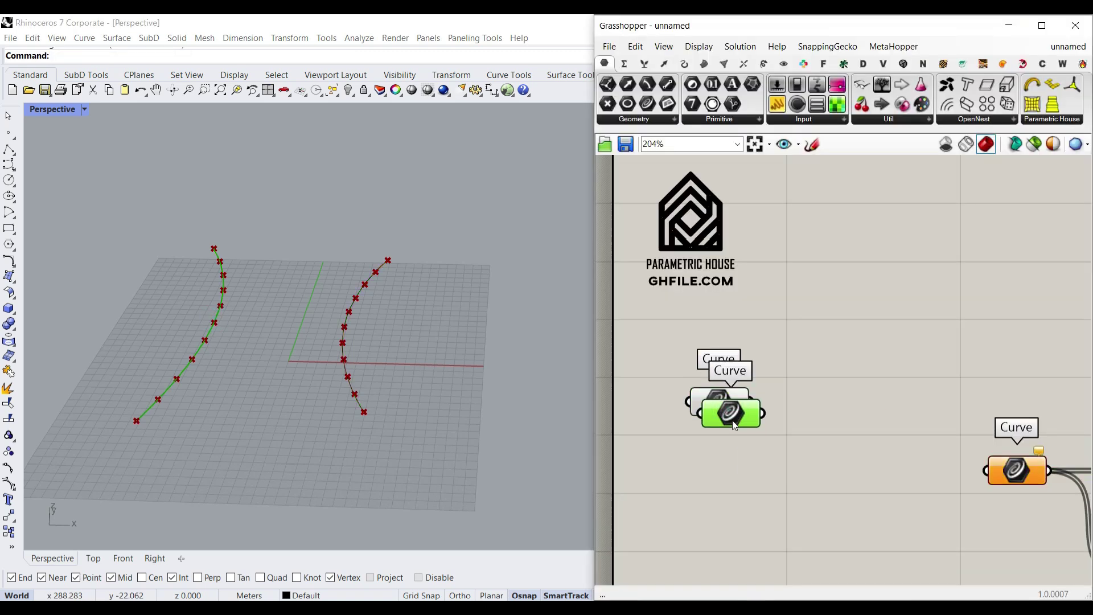
drag(730, 417, 719, 485)
right_click(719, 485)
click(761, 491)
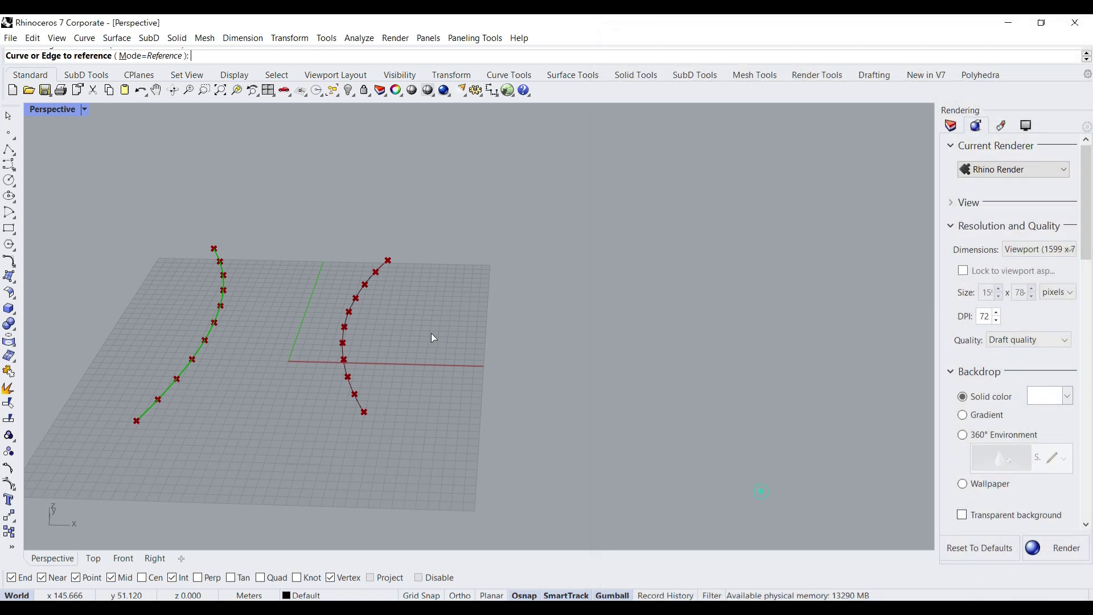
click(359, 300)
Step: Add a Tween Curve component and connect the two Curve parameters to its Curve A and Curve B inputs
click(687, 63)
click(945, 117)
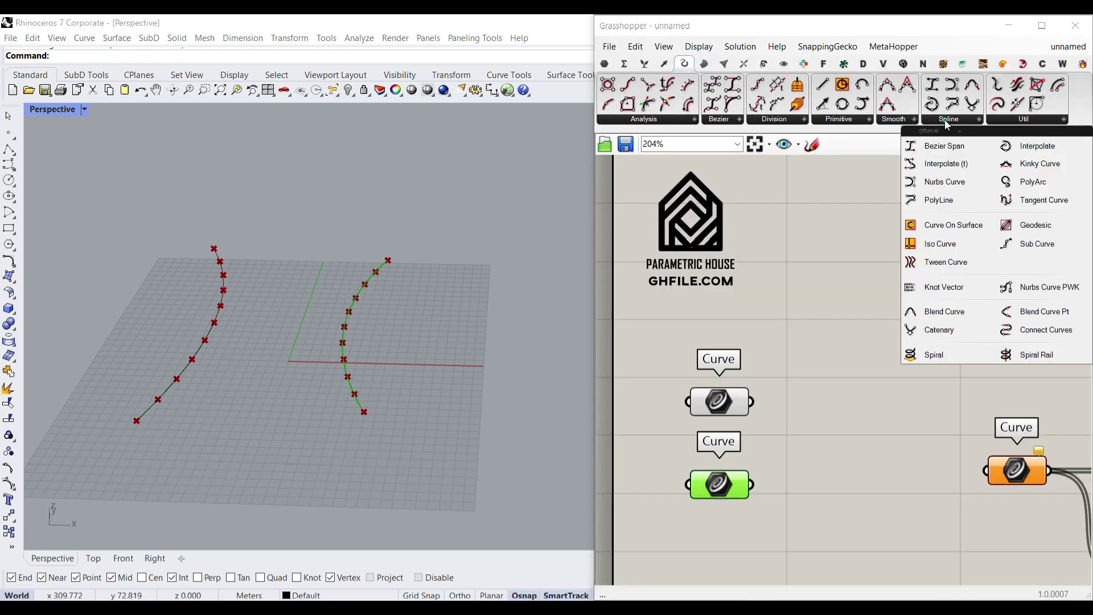
drag(920, 262, 875, 460)
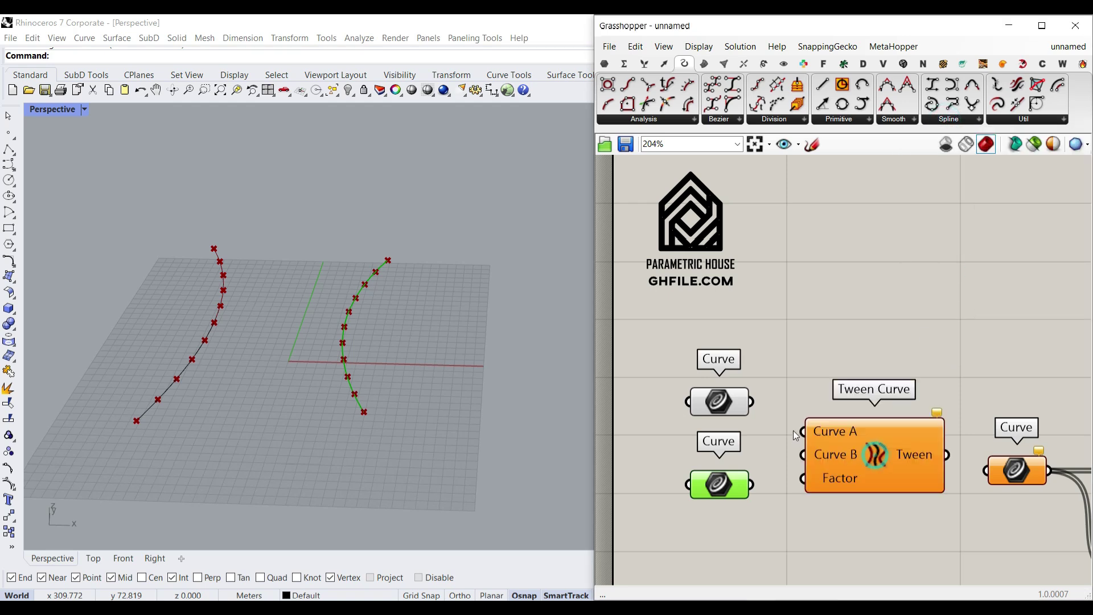
scroll(796, 435, up, 2)
drag(734, 391, 767, 413)
drag(734, 505, 806, 465)
right_drag(775, 488, 830, 466)
Step: Move the second Curve parameter up close beneath the first one
drag(745, 496, 745, 443)
click(791, 505)
scroll(781, 446, down, 2)
right_drag(829, 475, 817, 412)
scroll(860, 412, up, 2)
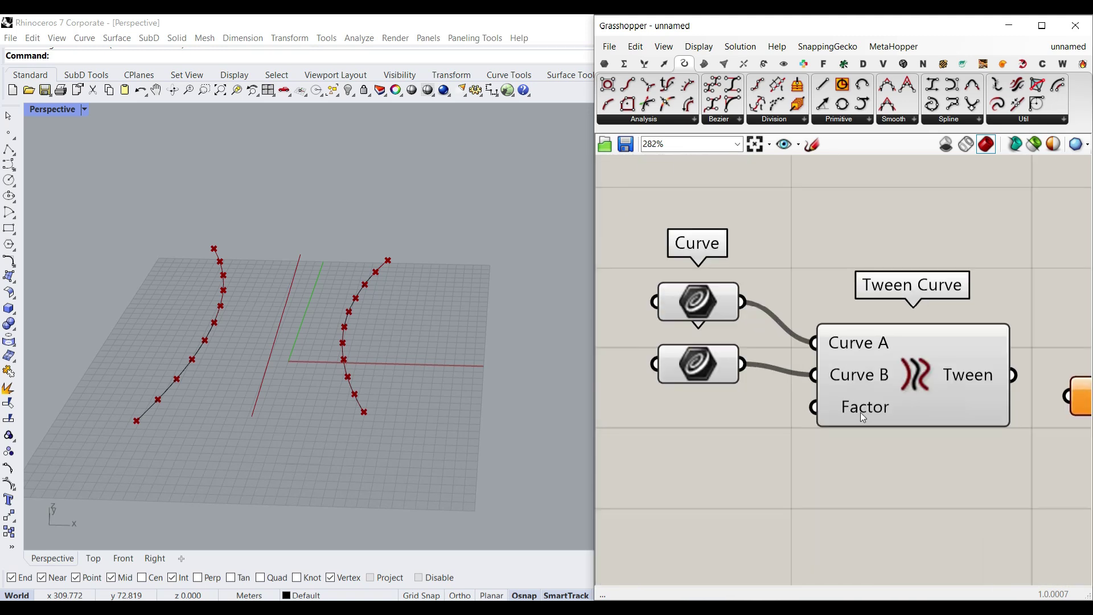
Step: Create a number slider from 0 to 1, connect it to Tween Curve's Factor input and set it to 0.27
double_click(727, 474)
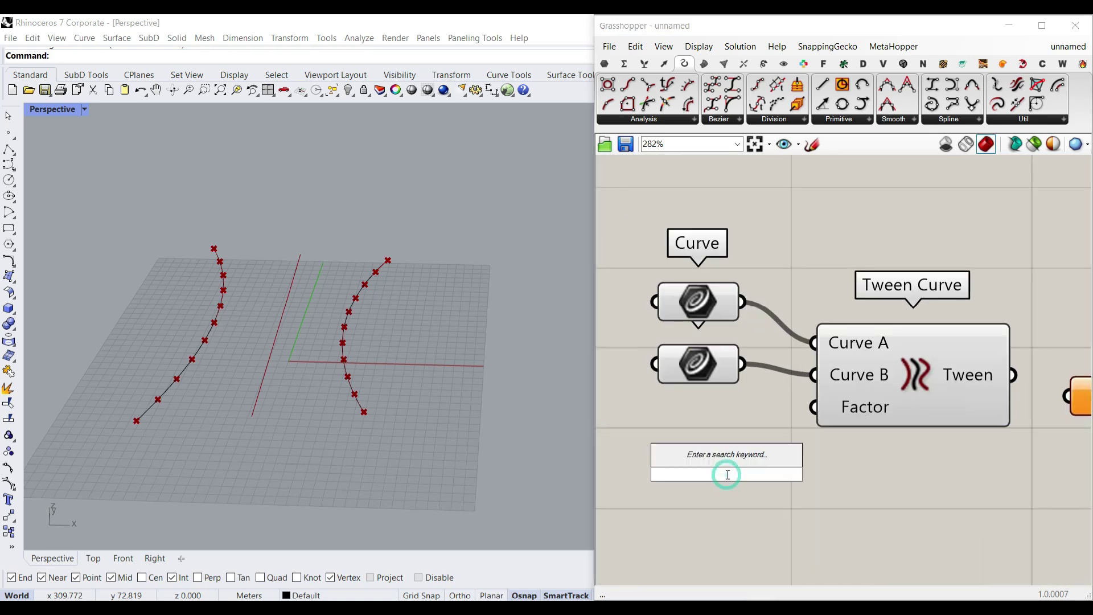
text(0..1)
key(Return)
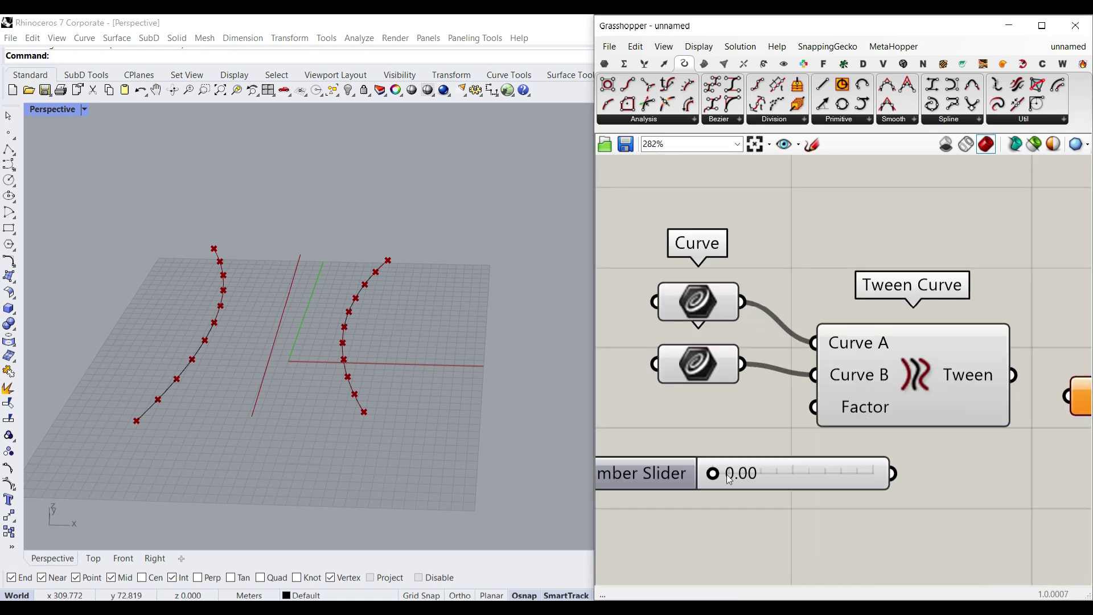
drag(901, 477, 813, 407)
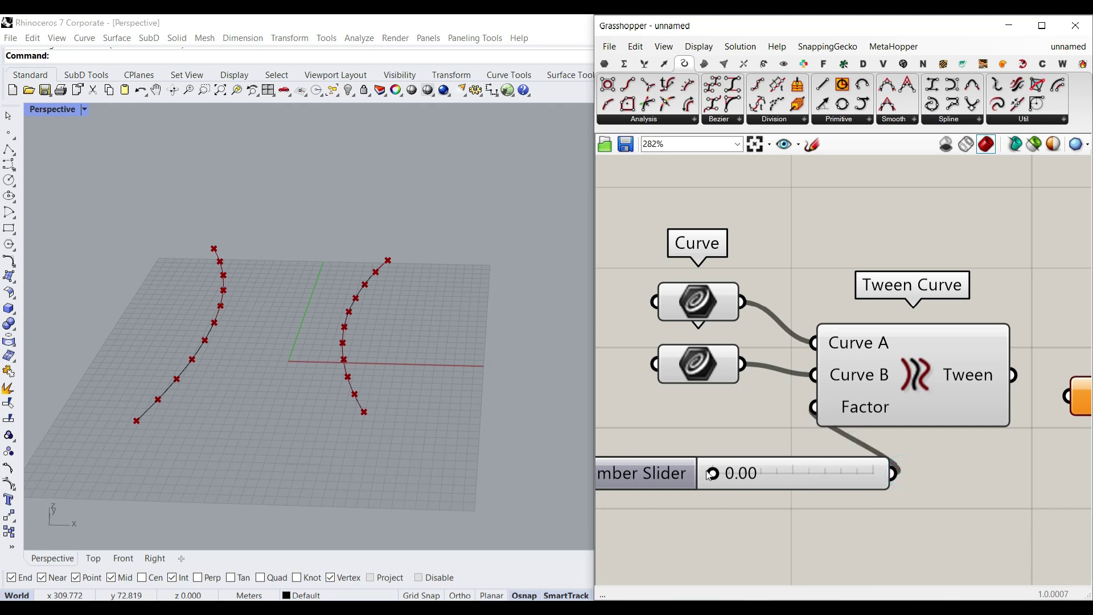
drag(716, 475, 779, 481)
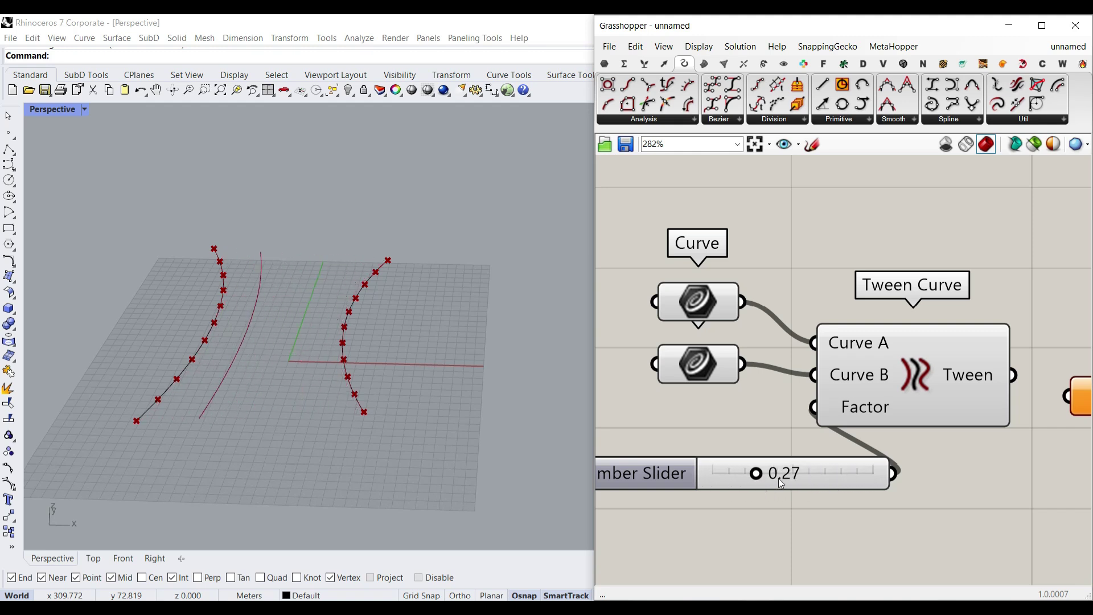
Step: Remove the Factor slider, reposition the Tween Curve group beside the existing definition, and space its two Curve parameters apart
scroll(845, 475, down, 7)
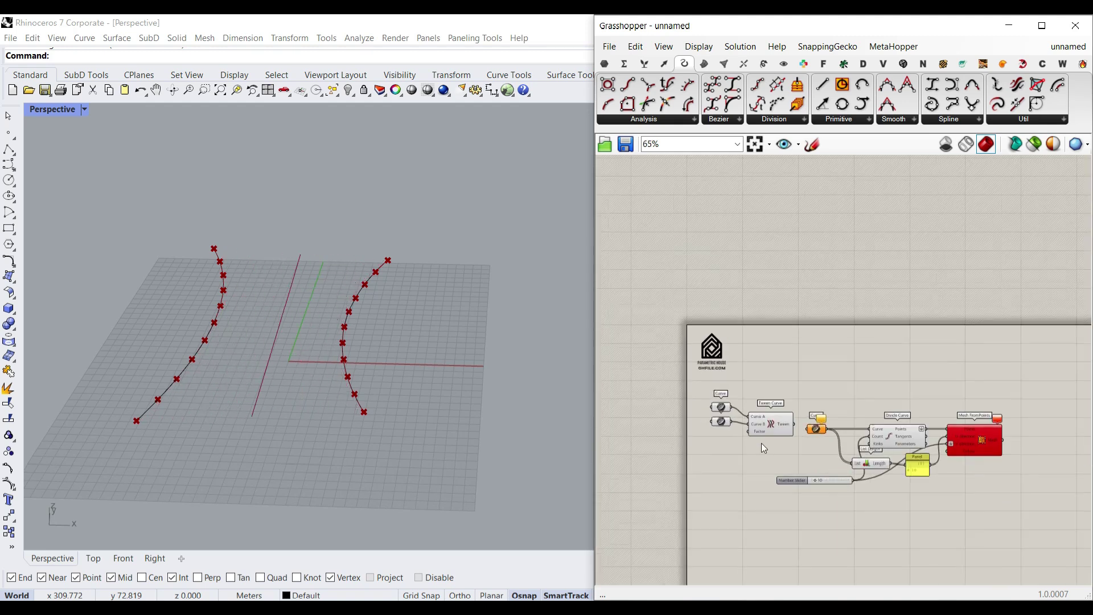
drag(801, 438, 711, 388)
drag(767, 434, 874, 438)
click(781, 505)
scroll(802, 456, up, 4)
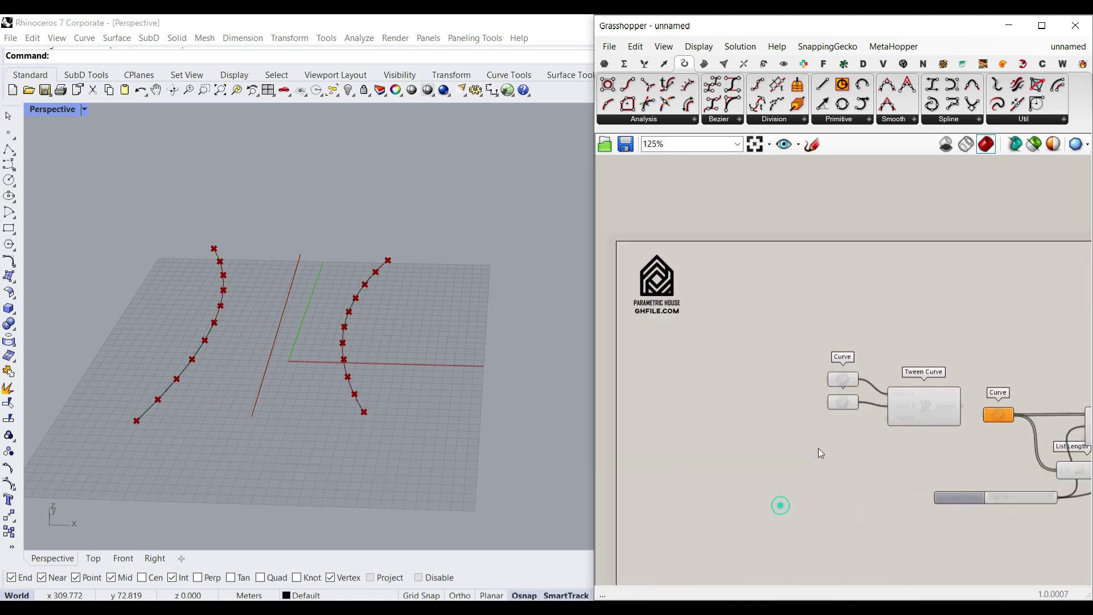
click(859, 388)
drag(859, 388, 824, 394)
click(842, 447)
right_drag(859, 368, 796, 399)
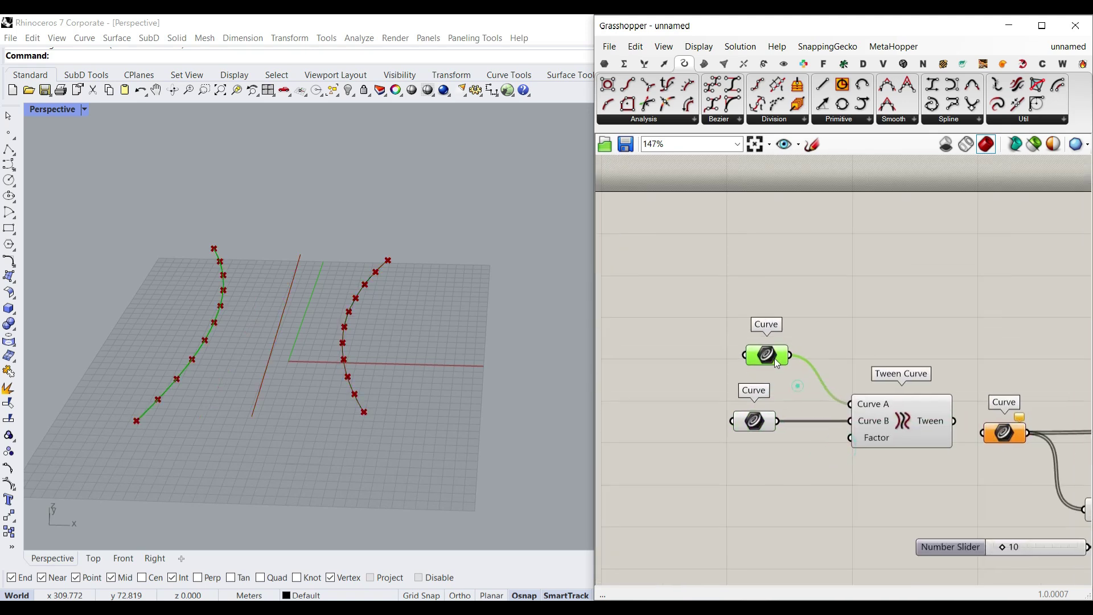
Step: Add a Range component below the Curve parameters and connect its output to Tween Curve's Factor input
click(644, 63)
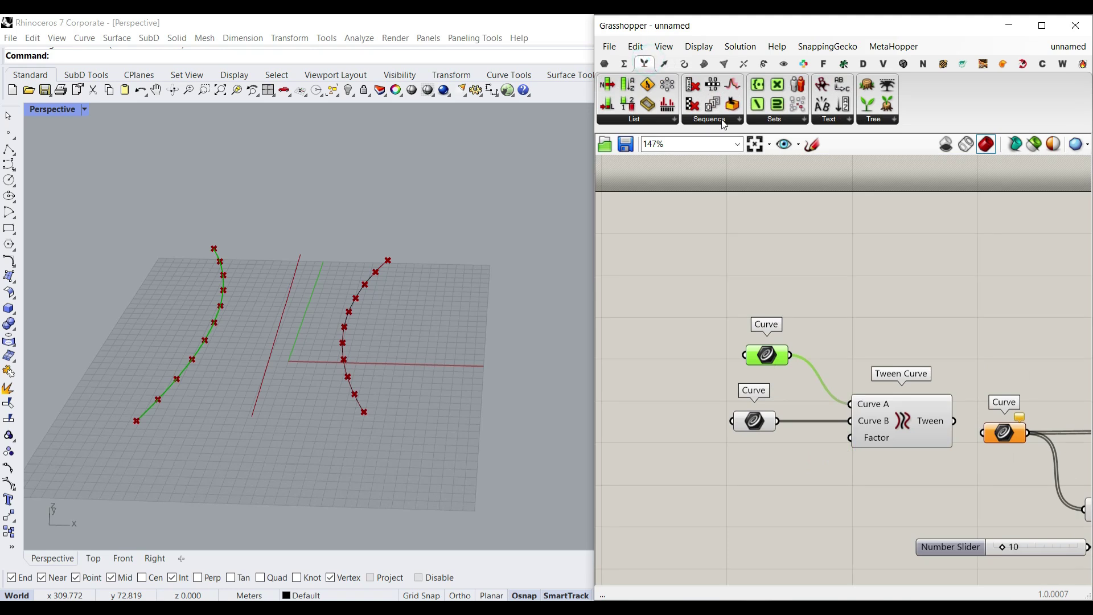
click(722, 119)
drag(718, 280, 741, 477)
scroll(786, 469, up, 3)
drag(841, 438, 887, 408)
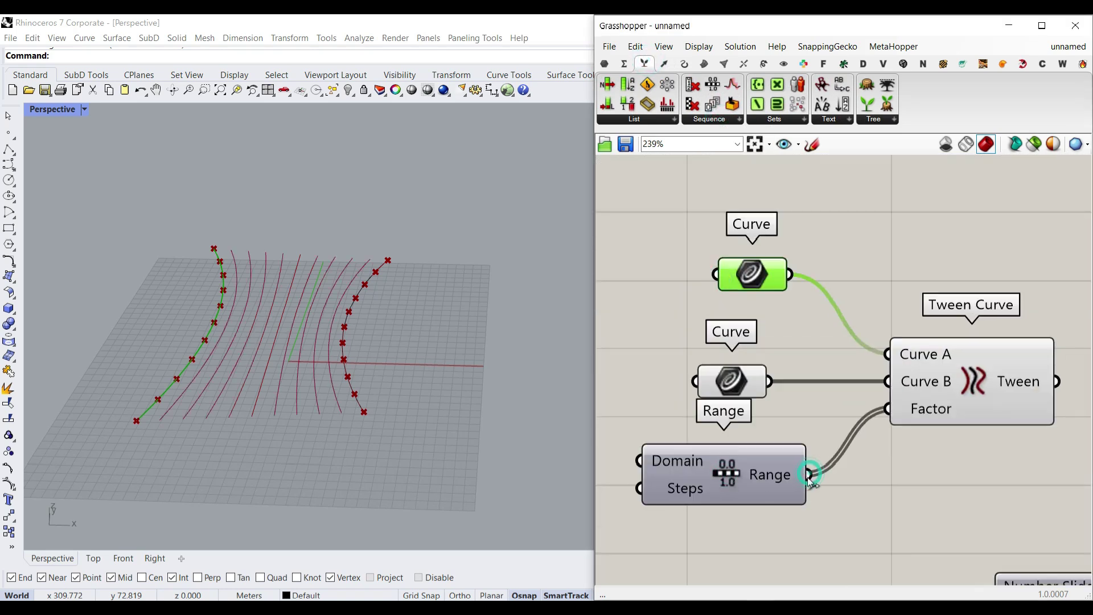
Step: Create a number slider from 2 to 12, connect it to the Range's Steps input and set it to 6
right_drag(682, 471, 772, 442)
drag(772, 442, 785, 446)
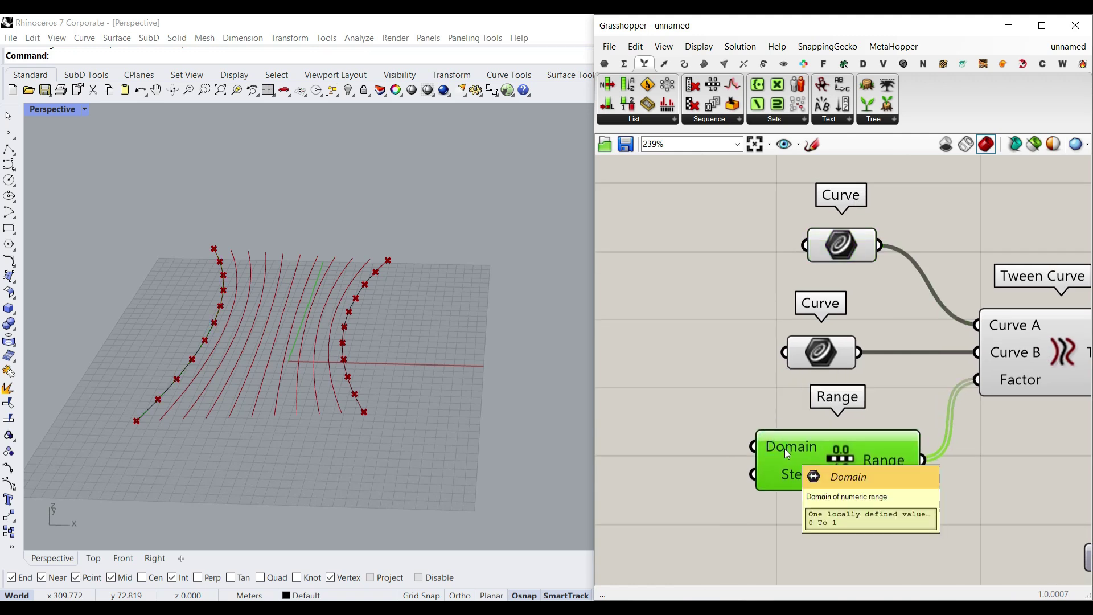
right_drag(777, 474, 800, 475)
double_click(701, 487)
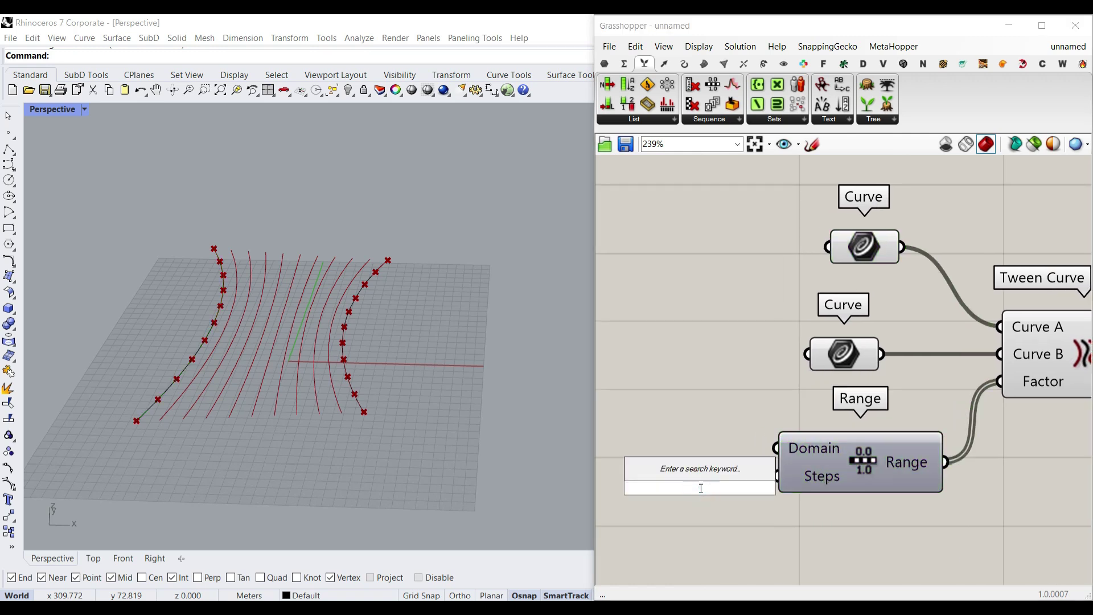
text(2..12)
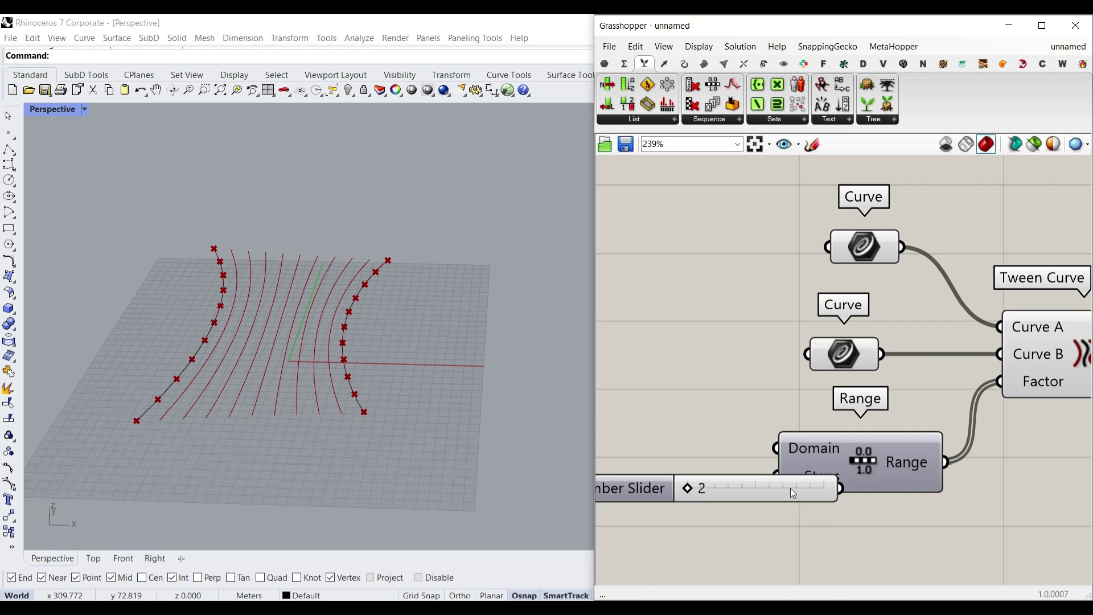
key(Return)
drag(743, 479, 773, 484)
right_drag(705, 508, 743, 511)
drag(629, 484, 682, 484)
right_drag(625, 487, 650, 483)
Step: Rename the Steps slider as u
double_click(614, 477)
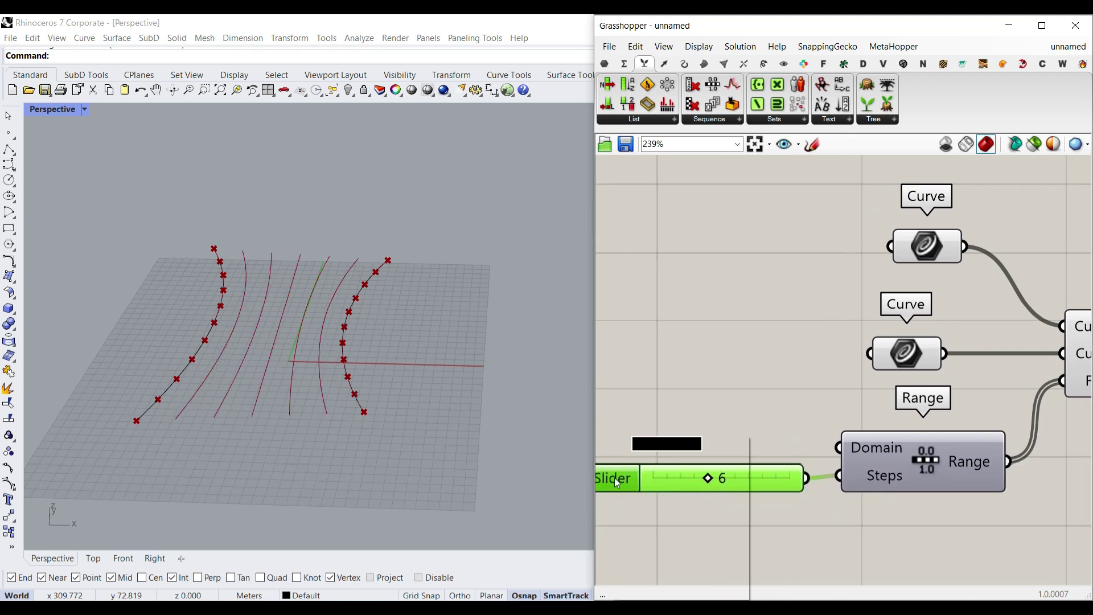
right_click(617, 483)
text(u)
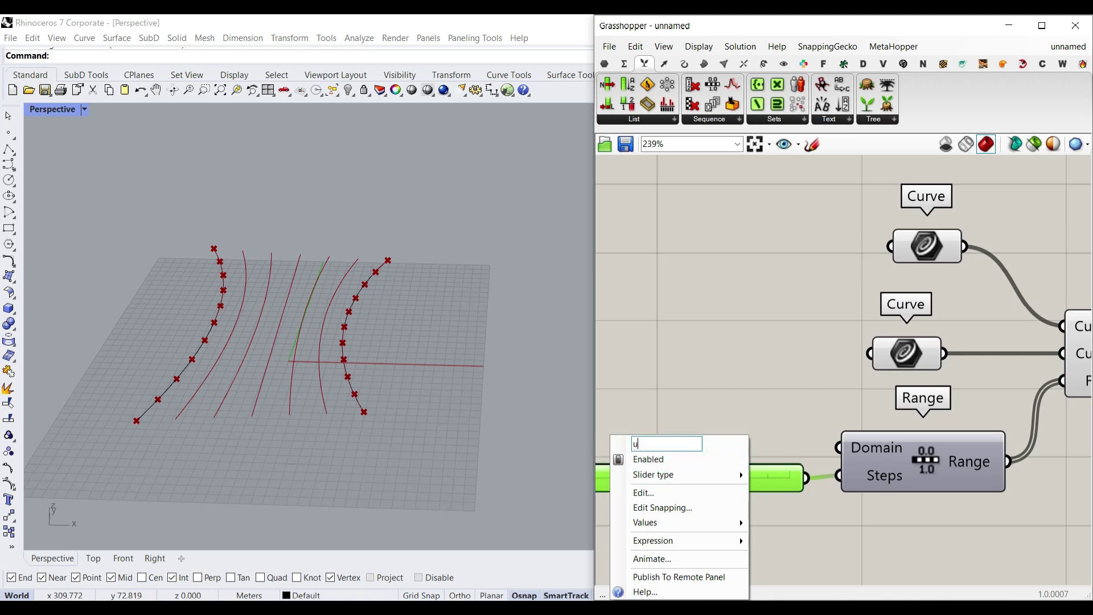
key(Return)
Step: Set the u slider to 4, shorten it and move it slightly closer to the Range component
right_drag(688, 345, 737, 456)
drag(721, 468, 632, 467)
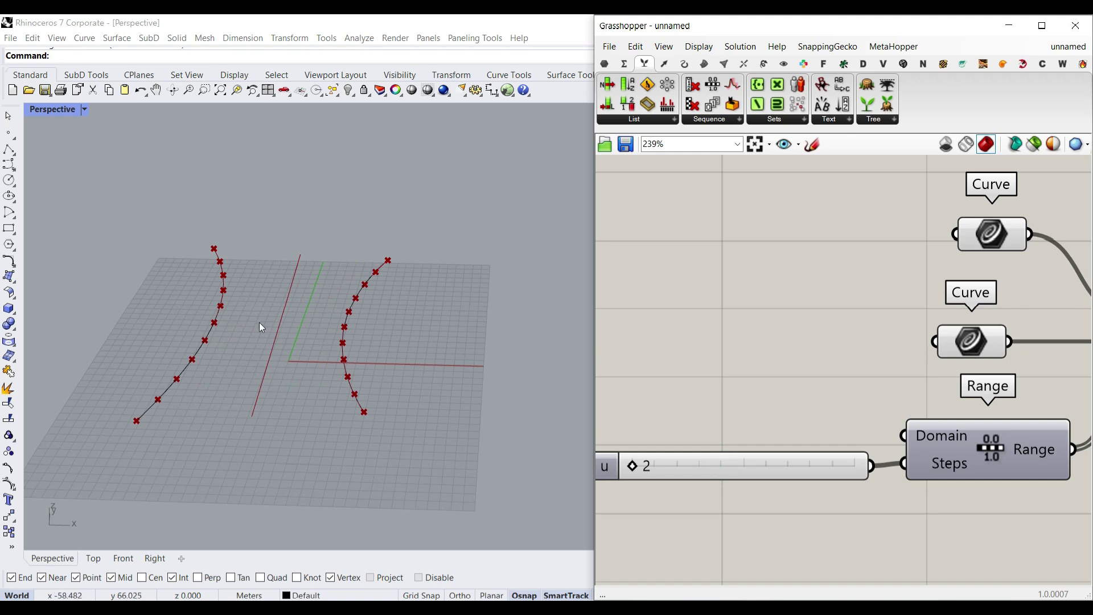
right_drag(715, 469, 794, 469)
drag(710, 467, 756, 464)
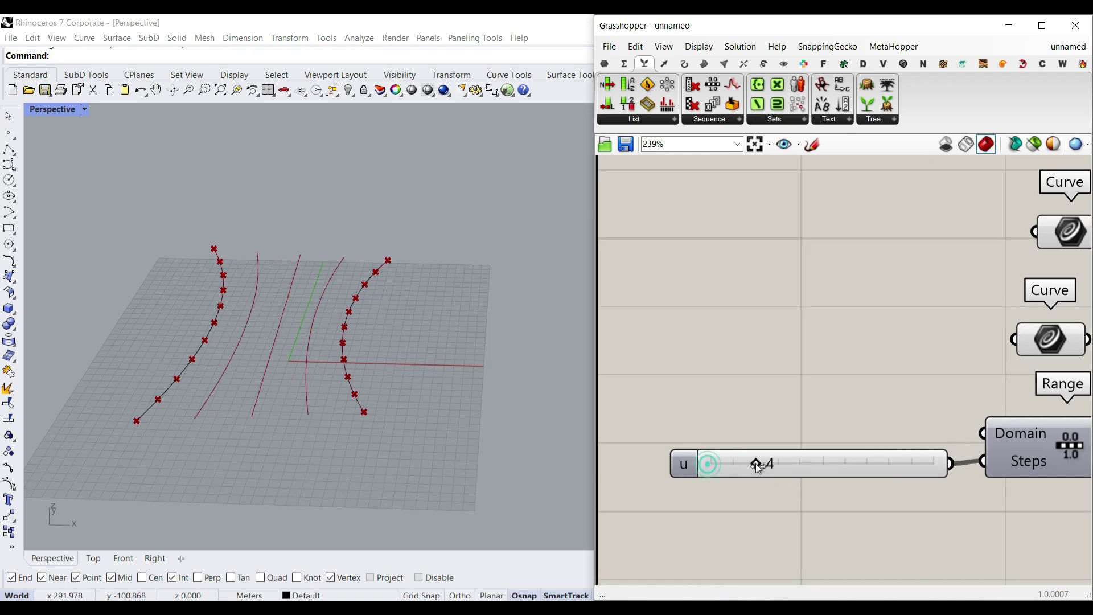
drag(942, 465, 857, 465)
drag(837, 465, 850, 463)
Step: Connect the u slider to Mesh FromPoints' U direction input and commit an expression on that input
scroll(852, 462, down, 3)
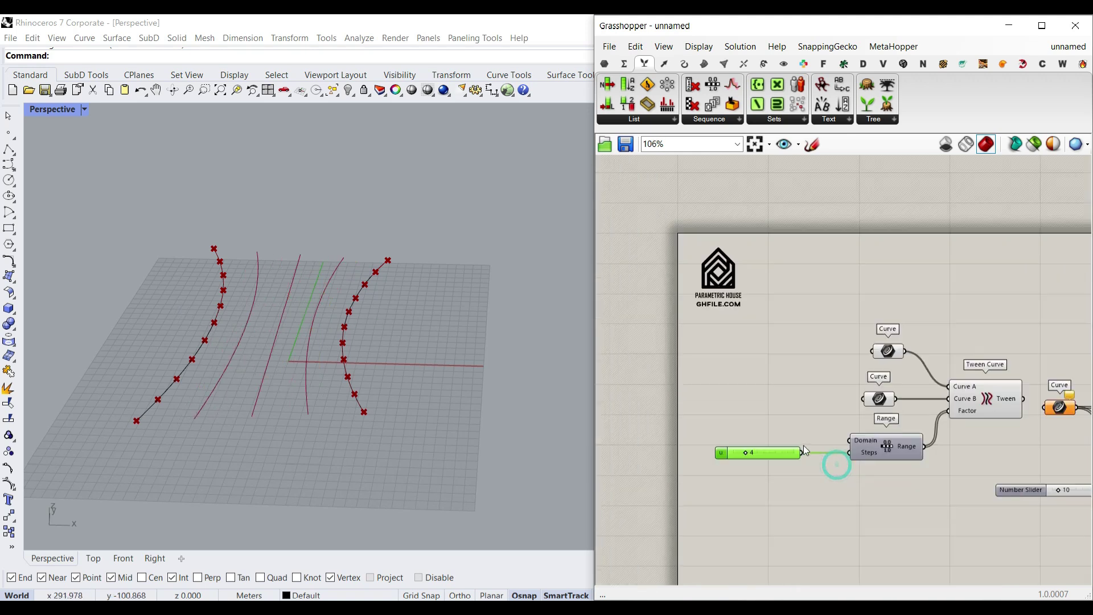
drag(690, 475, 937, 437)
scroll(820, 462, down, 3)
scroll(968, 451, up, 6)
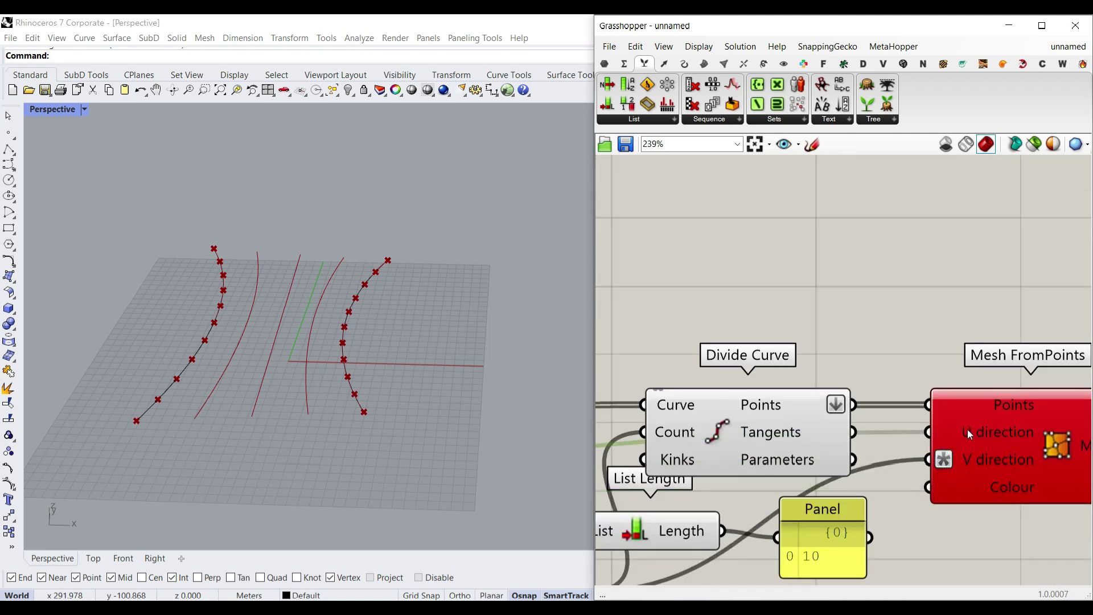
right_click(968, 430)
mouse_move(963, 479)
click(886, 496)
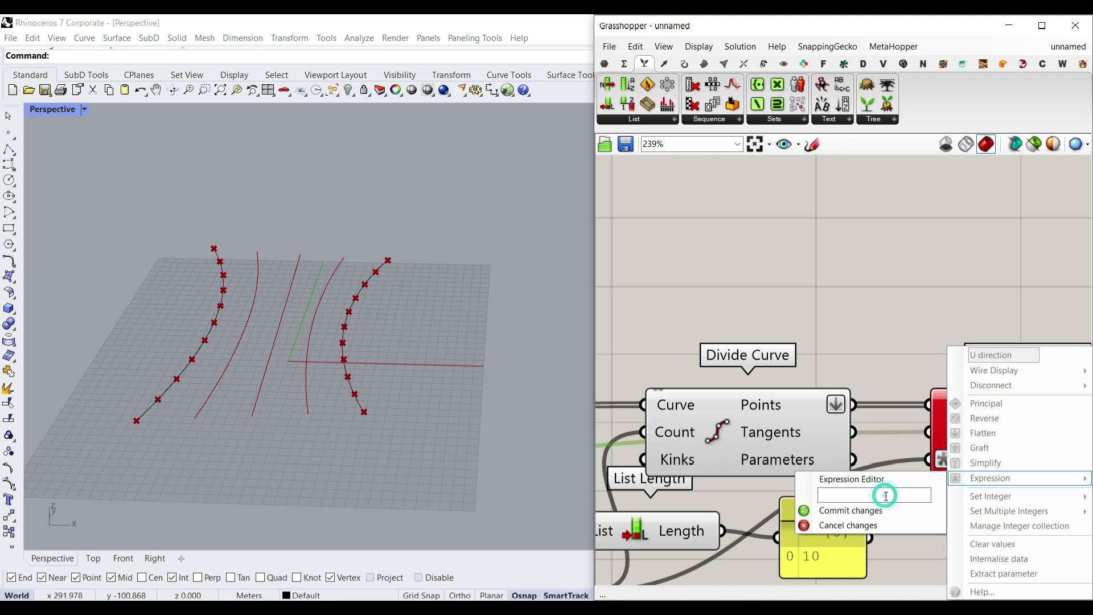
click(858, 510)
Step: Connect the Tween output to the empty Curve parameter that feeds Divide Curve
right_drag(766, 436, 953, 415)
scroll(953, 415, down, 3)
right_drag(695, 413, 761, 412)
drag(774, 386, 802, 398)
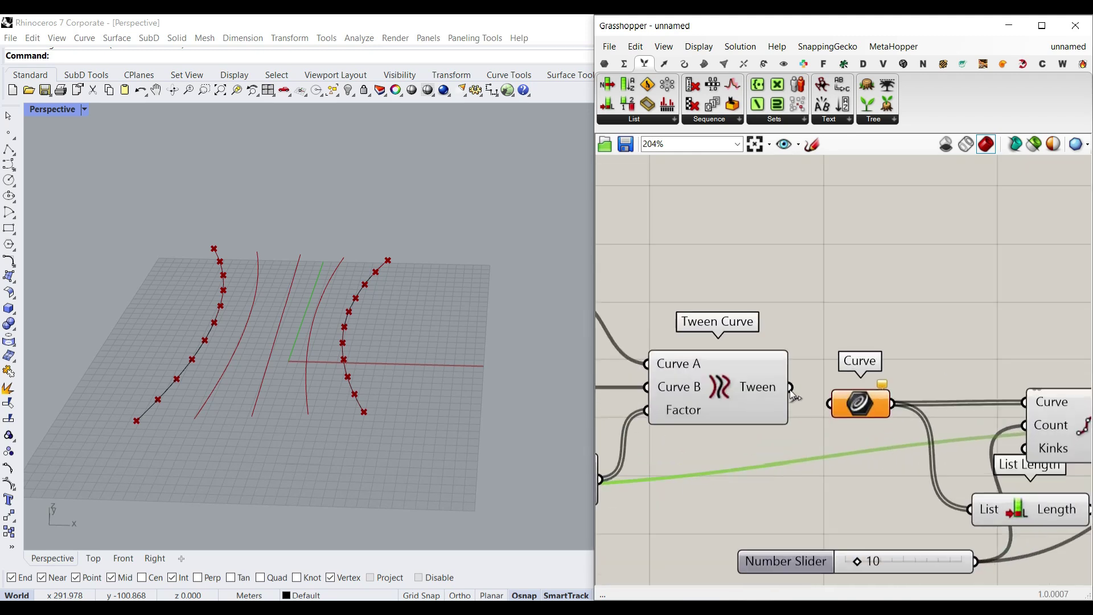
click(869, 326)
Step: Set the u slider to 7
right_drag(771, 409, 842, 408)
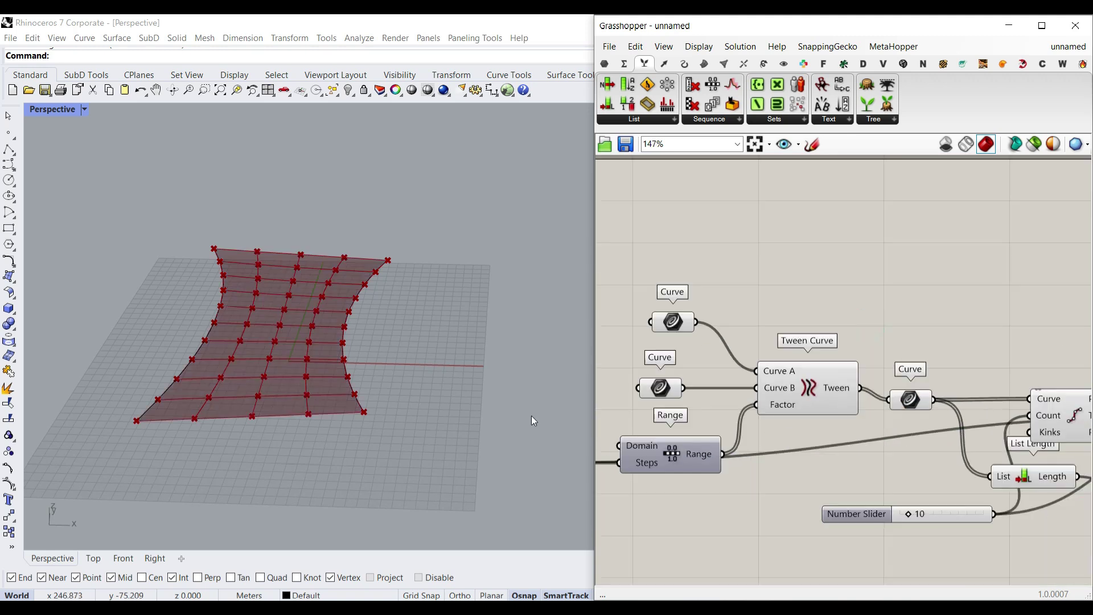
right_drag(690, 432, 820, 424)
right_drag(629, 471, 672, 468)
drag(650, 454, 675, 456)
Step: Examine the gridded mesh between the two boundary curves in the Rhino perspective view
scroll(371, 317, up, 5)
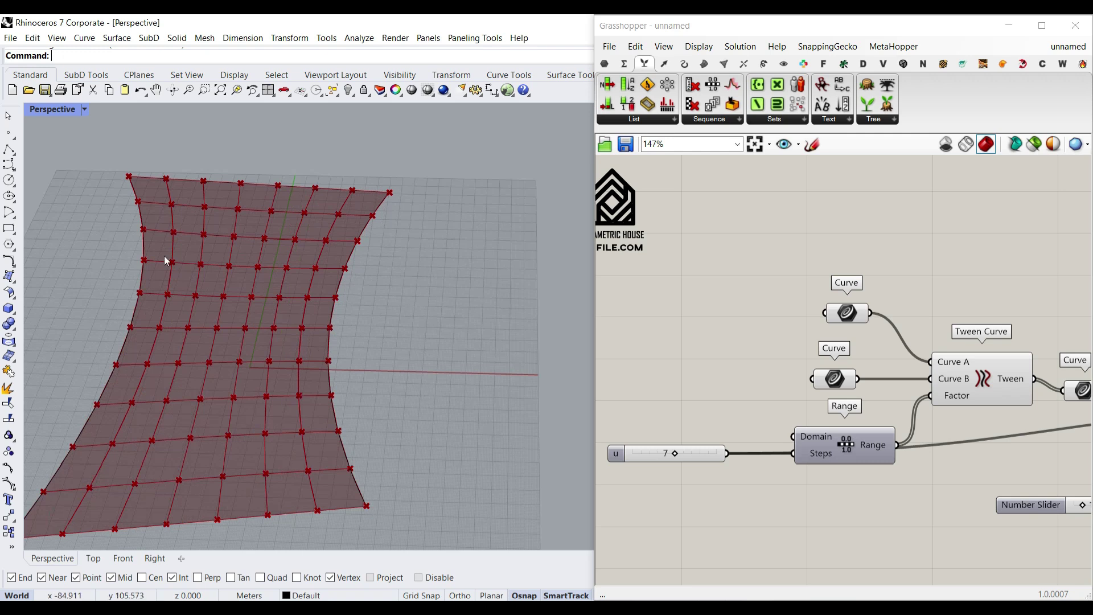
drag(336, 297, 403, 322)
scroll(435, 347, down, 4)
click(432, 337)
right_drag(439, 385, 484, 354)
scroll(491, 350, down, 4)
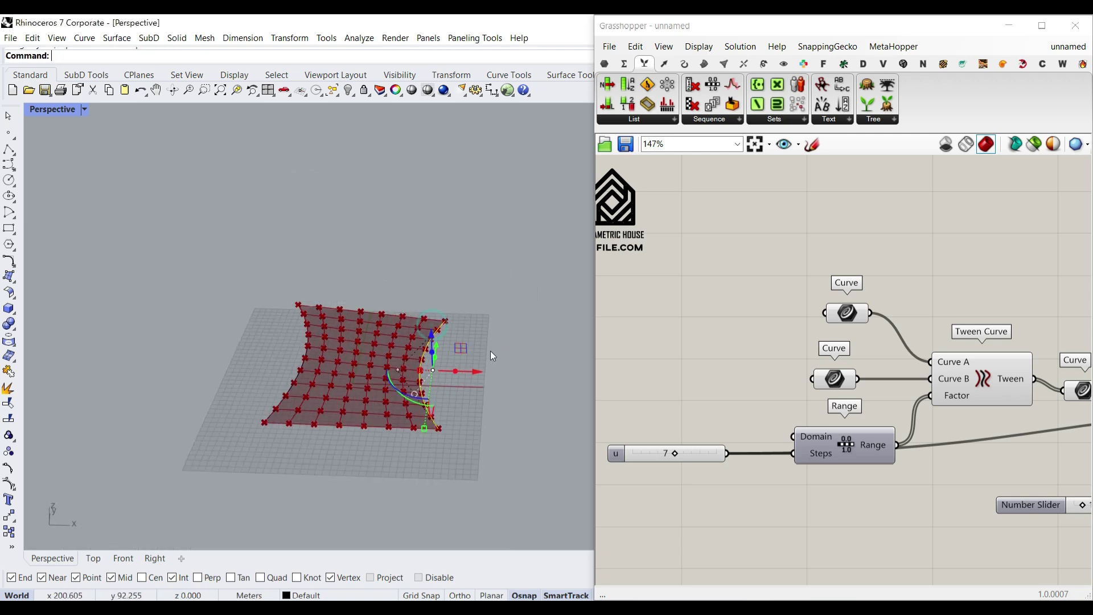
click(497, 344)
scroll(475, 344, up, 4)
right_drag(344, 369, 212, 373)
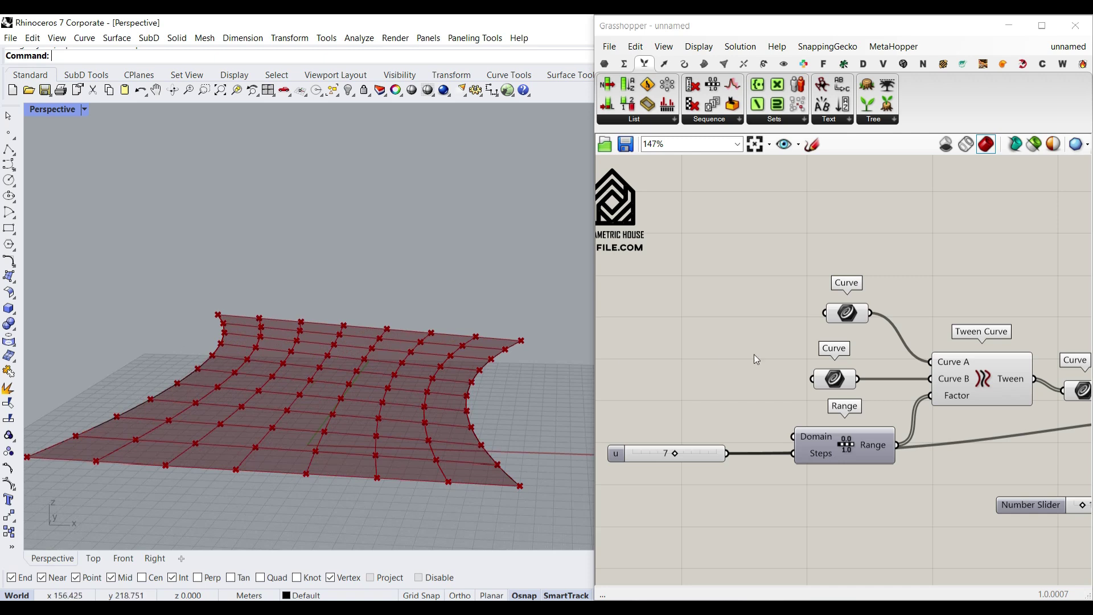
Step: Shift the Divide Curve, List Length and Mesh FromPoints group further right and line up the Curve parameter with the Tween output
right_drag(754, 355, 711, 366)
scroll(718, 378, down, 4)
right_drag(948, 398, 782, 403)
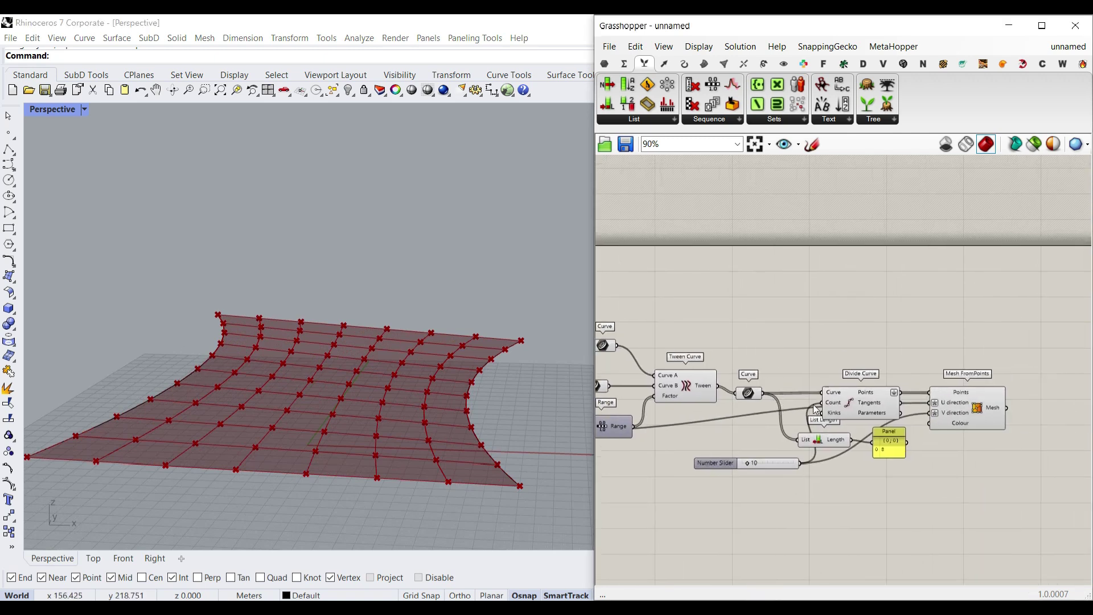
right_drag(861, 428, 834, 446)
drag(1001, 506, 754, 396)
drag(832, 422, 965, 420)
click(770, 380)
scroll(742, 401, up, 4)
drag(696, 395, 735, 385)
click(754, 332)
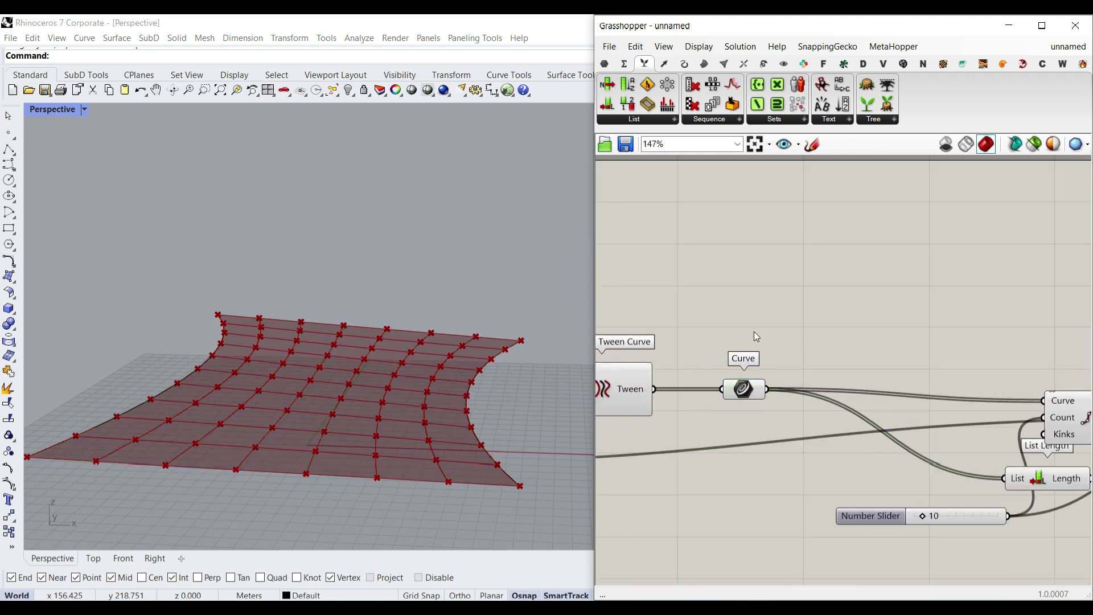
Step: Add a Move component above Tween Curve and connect the first Curve parameter to its Geometry input
right_drag(660, 347, 787, 364)
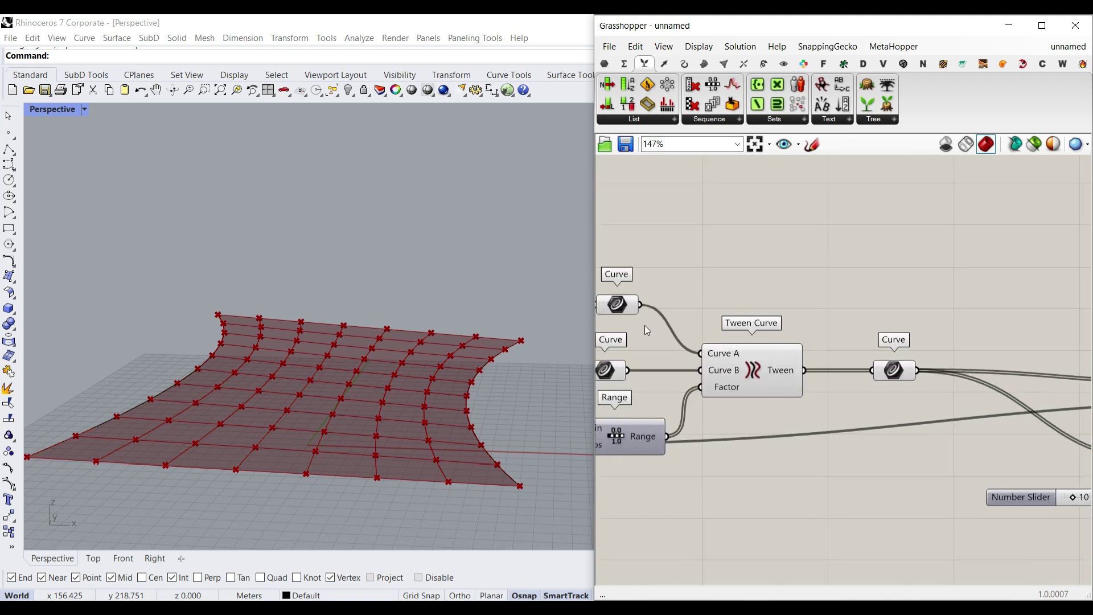
double_click(777, 512)
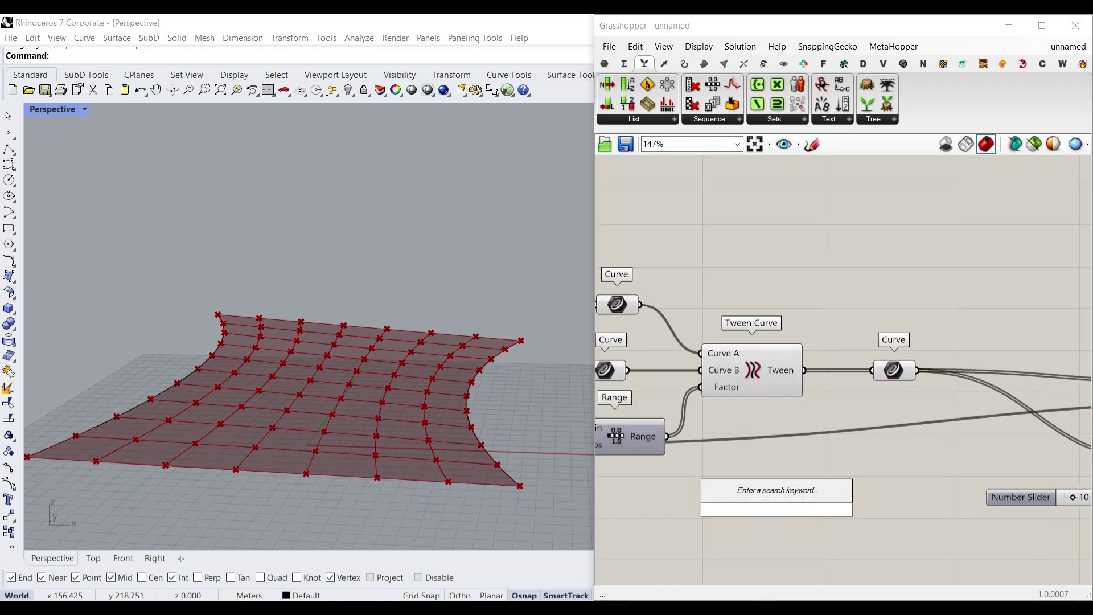
text(MOVE)
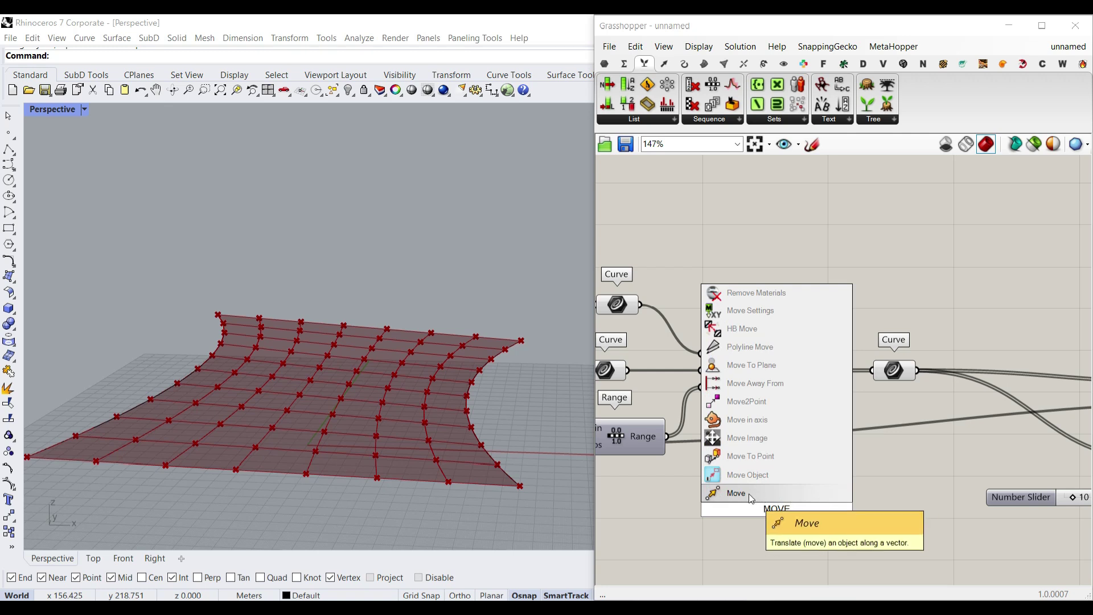
click(750, 493)
drag(644, 300, 766, 290)
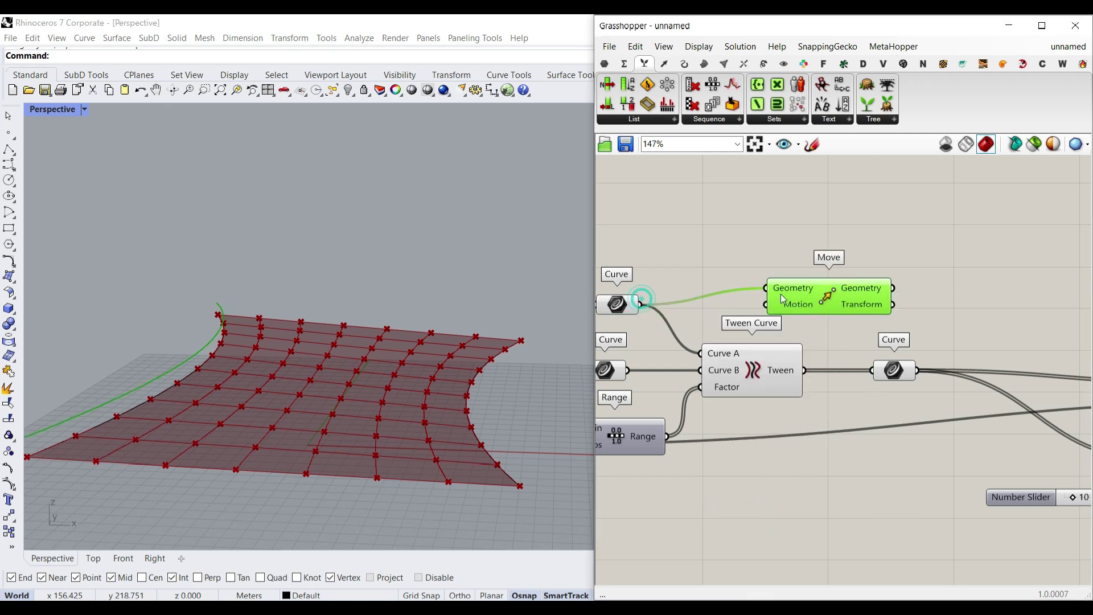
right_drag(796, 299, 812, 339)
drag(819, 339, 843, 308)
Step: Add a Unit Z vector component above the first Curve parameter and connect it to Move's Motion input
double_click(686, 288)
double_click(686, 287)
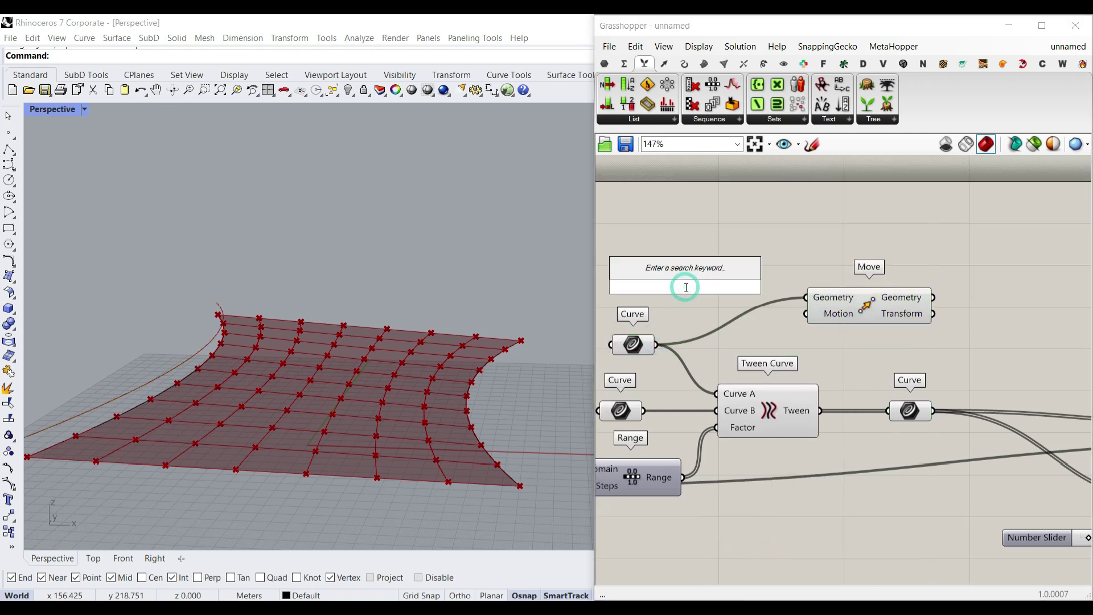
text(z)
click(676, 253)
drag(744, 286, 806, 314)
Step: Create a decimal number slider from 0 to 100, connect it to Unit Z's Factor input and set it to 72.25
right_drag(772, 317, 893, 328)
double_click(663, 302)
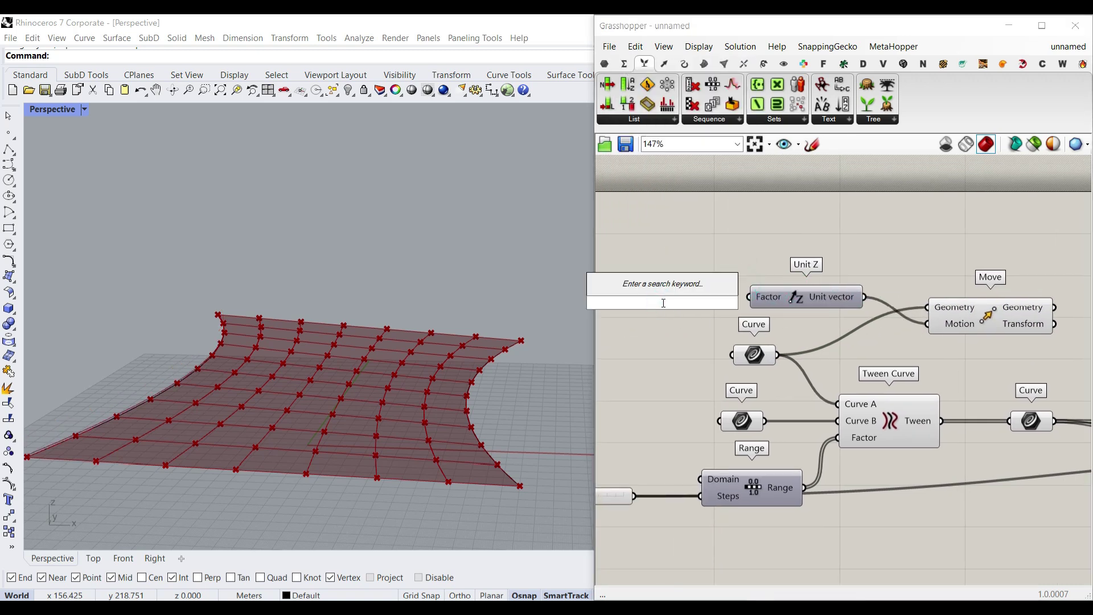
text(0..100.0)
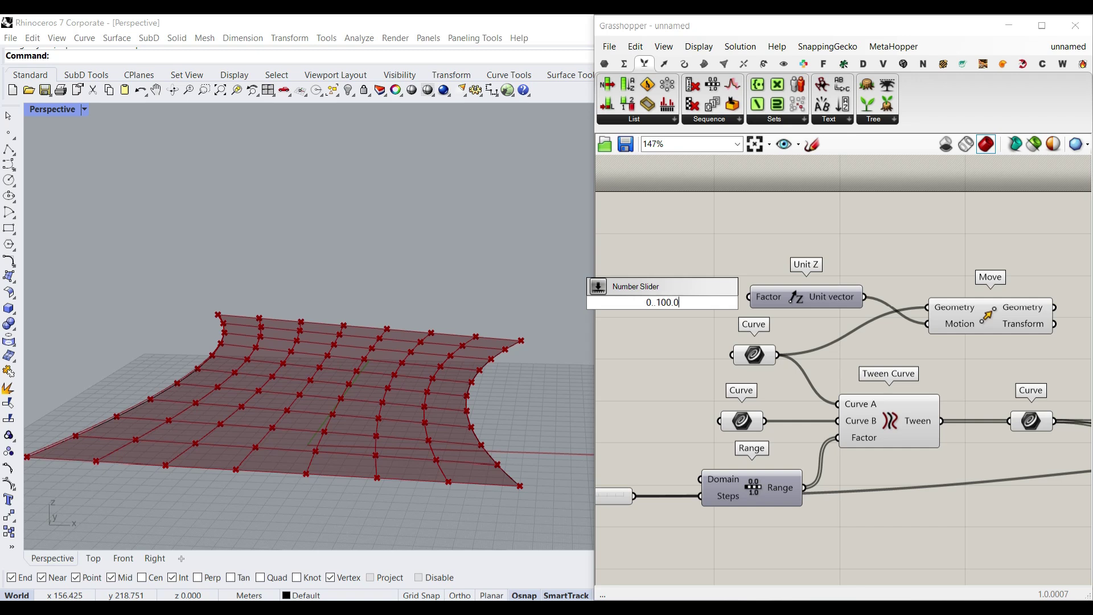
key(Return)
scroll(715, 297, up, 2)
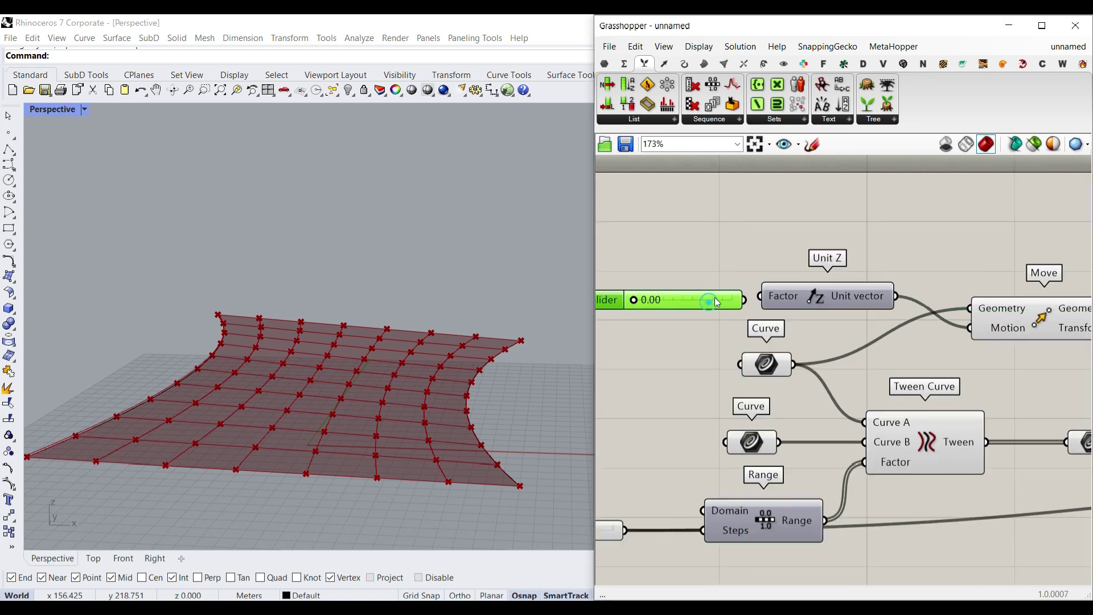
drag(760, 296, 761, 297)
right_drag(694, 311, 728, 339)
drag(669, 330, 736, 334)
right_drag(658, 337, 689, 340)
Step: Rename the Unit Z Factor slider as z1
right_click(671, 331)
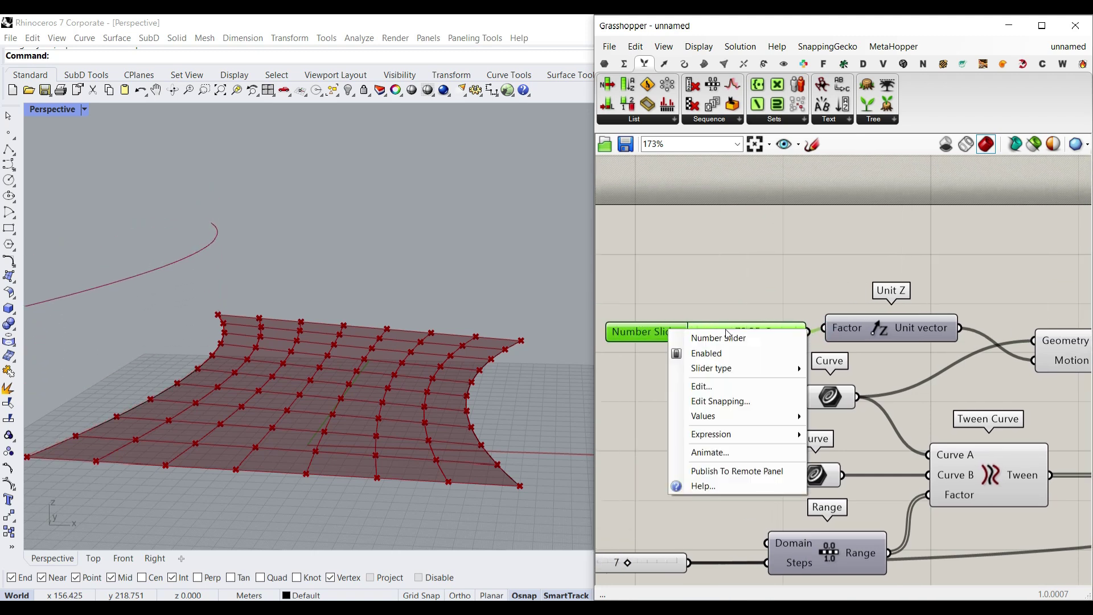
key(ctrl+a)
text(z1)
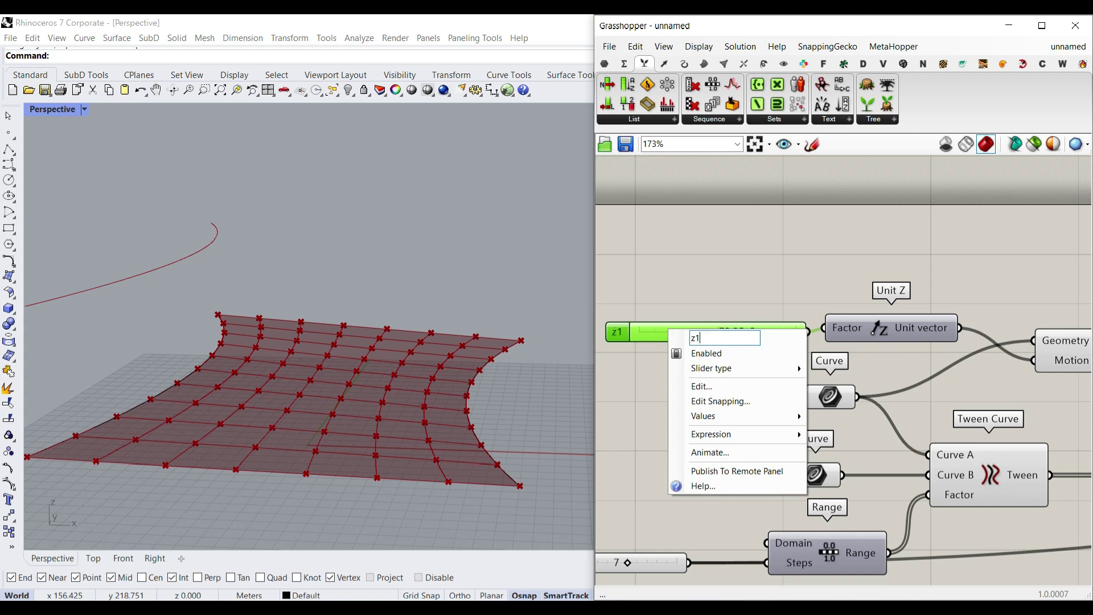
key(Return)
Step: Duplicate the z1 slider, Unit Z and Move components and place the copies below Tween Curve
scroll(732, 311, down, 3)
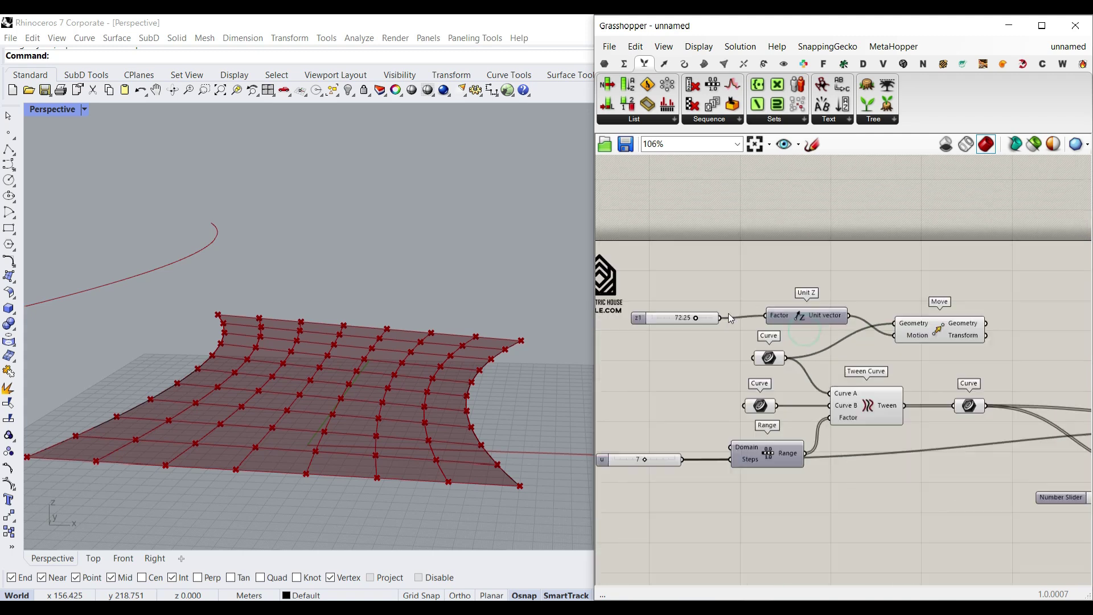
drag(919, 288, 696, 341)
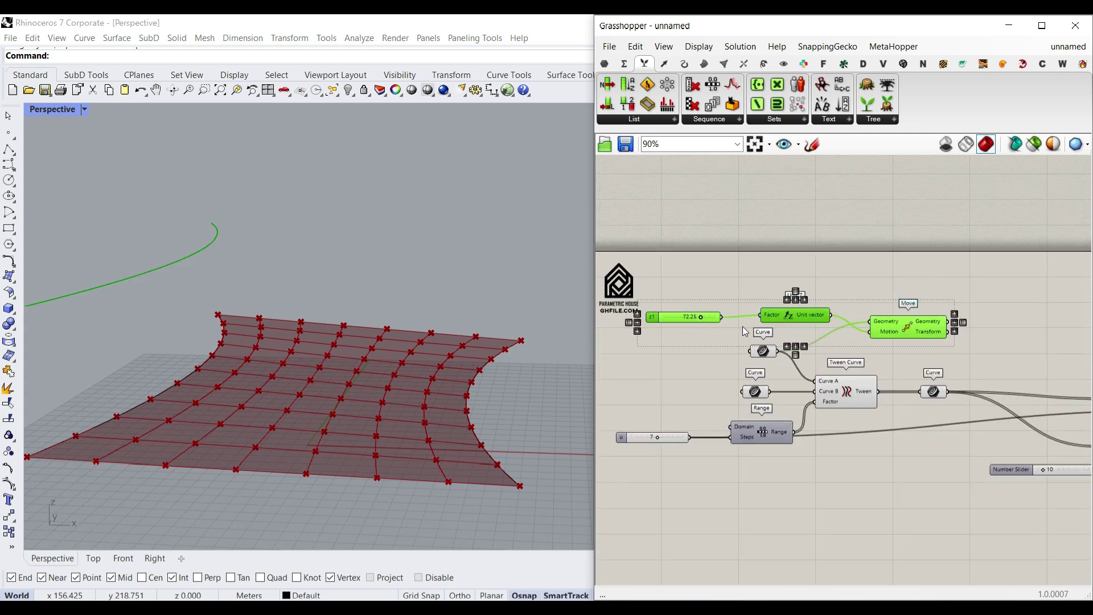
alt+drag(917, 330, 917, 498)
click(896, 454)
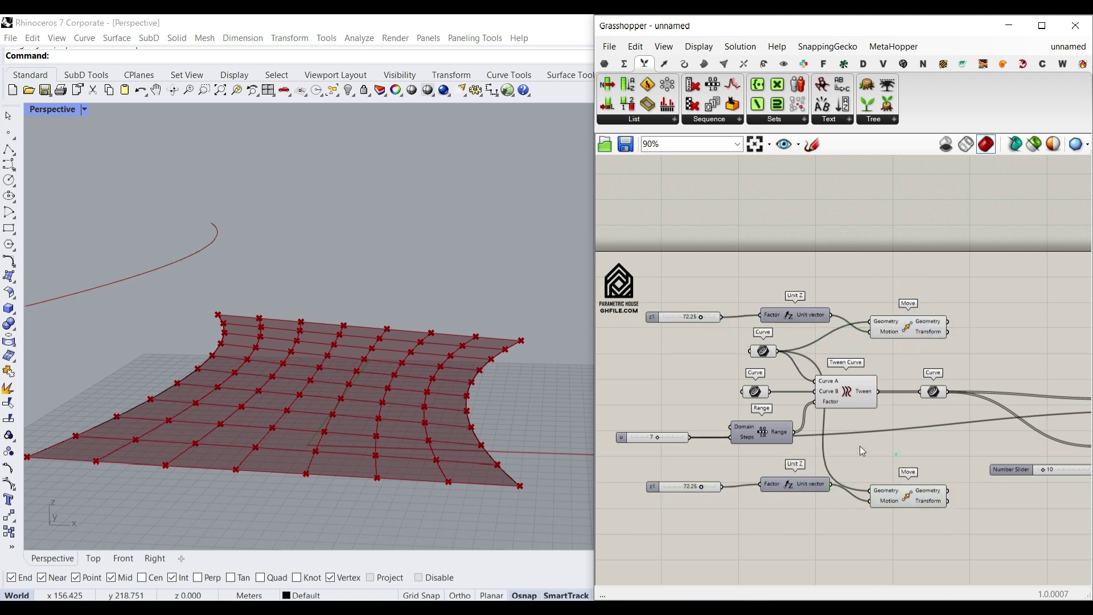
Step: Connect the second Curve parameter to the lower Move's Geometry input and set the lower Unit Z Factor slider to 49.85
scroll(787, 400, up, 2)
drag(763, 387, 901, 524)
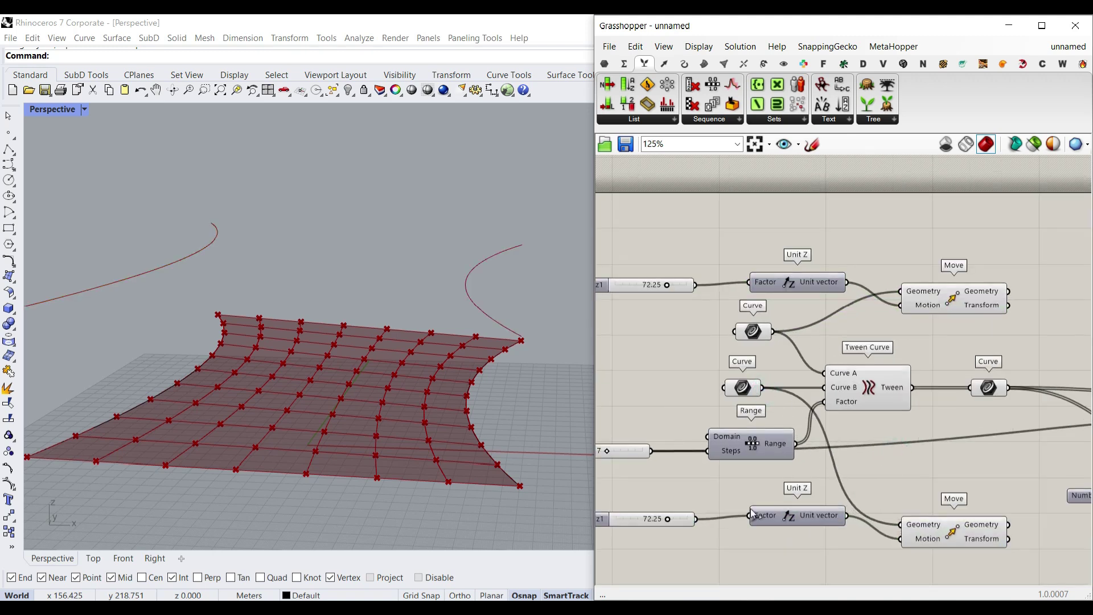
right_drag(681, 507, 709, 512)
mouse_move(697, 521)
mouse_down()
mouse_move(671, 522)
mouse_move(681, 522)
mouse_up()
Step: Shift the Curve parameter, Divide Curve, List Length, slider, Panel and Mesh FromPoints further away from Tween Curve to make room
scroll(899, 406, down, 5)
right_drag(899, 406, 753, 404)
drag(1000, 477, 723, 396)
shift+click(690, 398)
drag(818, 415, 908, 411)
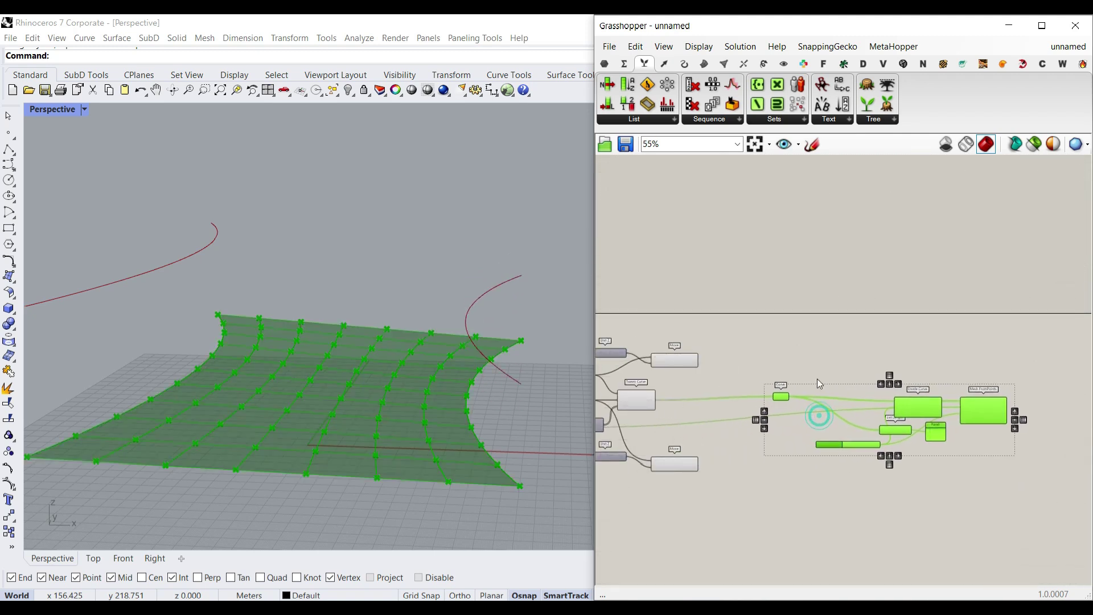
click(817, 378)
Step: Adjust the canvas positions of the lower Move and Tween Curve components
scroll(684, 408, up, 5)
right_drag(662, 462, 694, 460)
drag(695, 523, 711, 499)
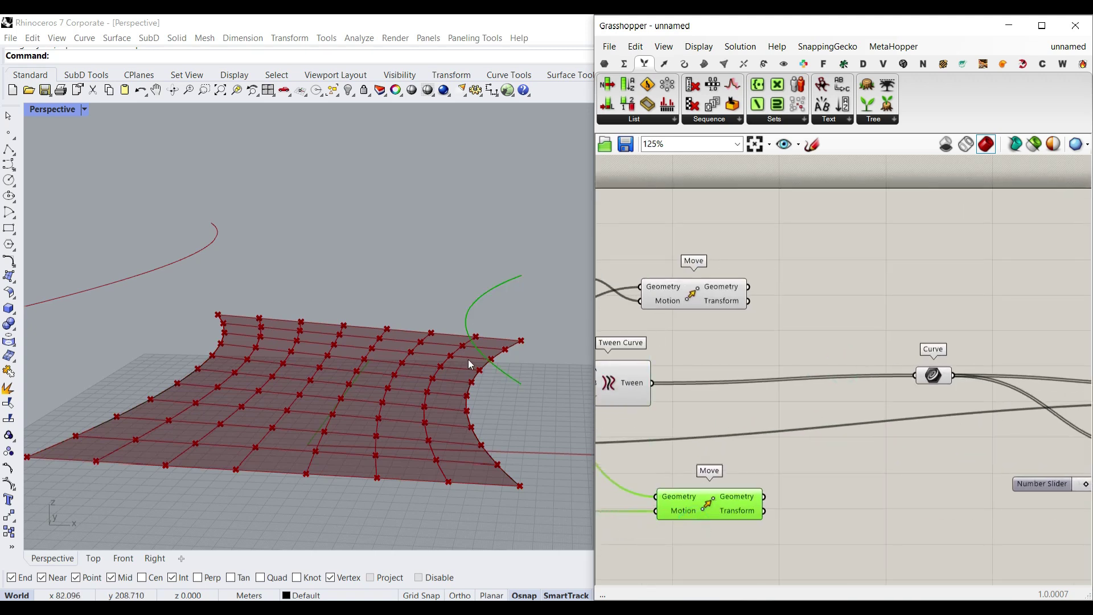
drag(624, 358, 631, 365)
click(754, 357)
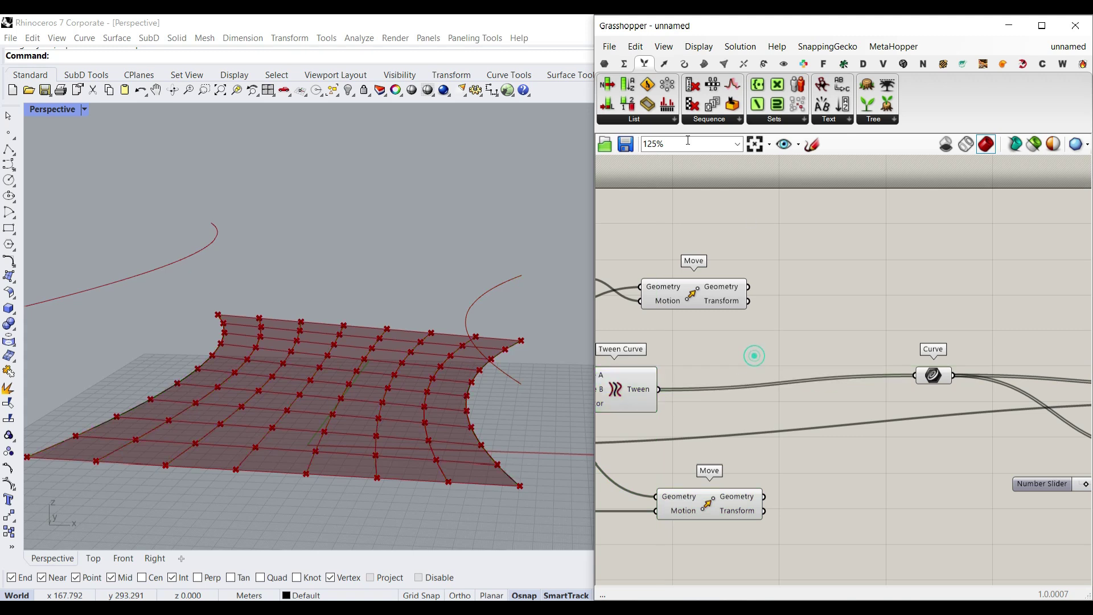
Step: Add a Replace Items component between Tween Curve and the Curve parameter and connect Tween to its List input
click(637, 119)
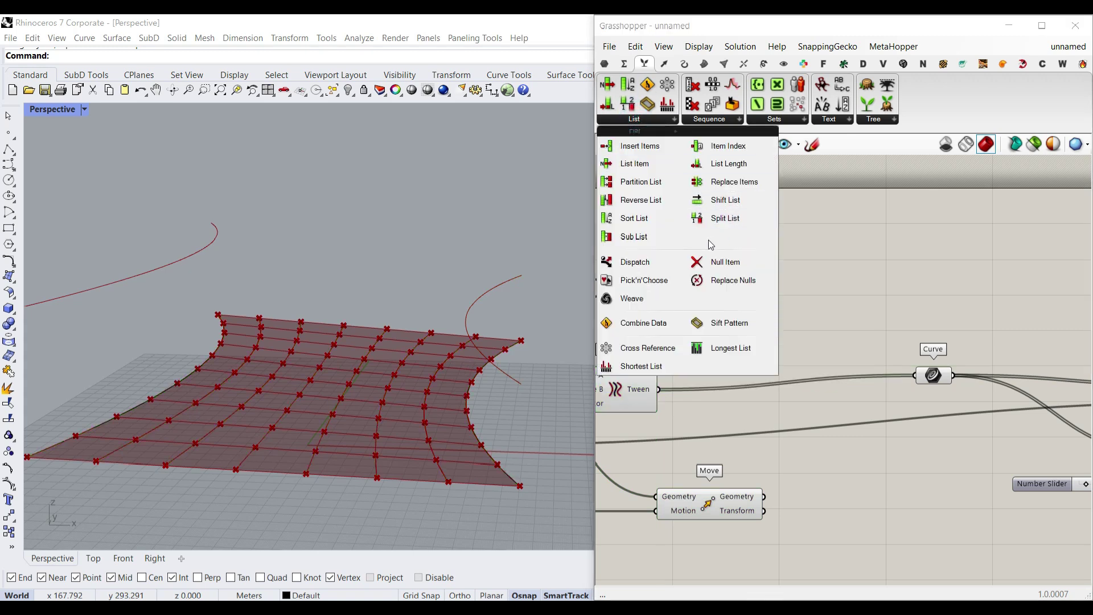
click(735, 181)
click(763, 393)
scroll(664, 399, up, 2)
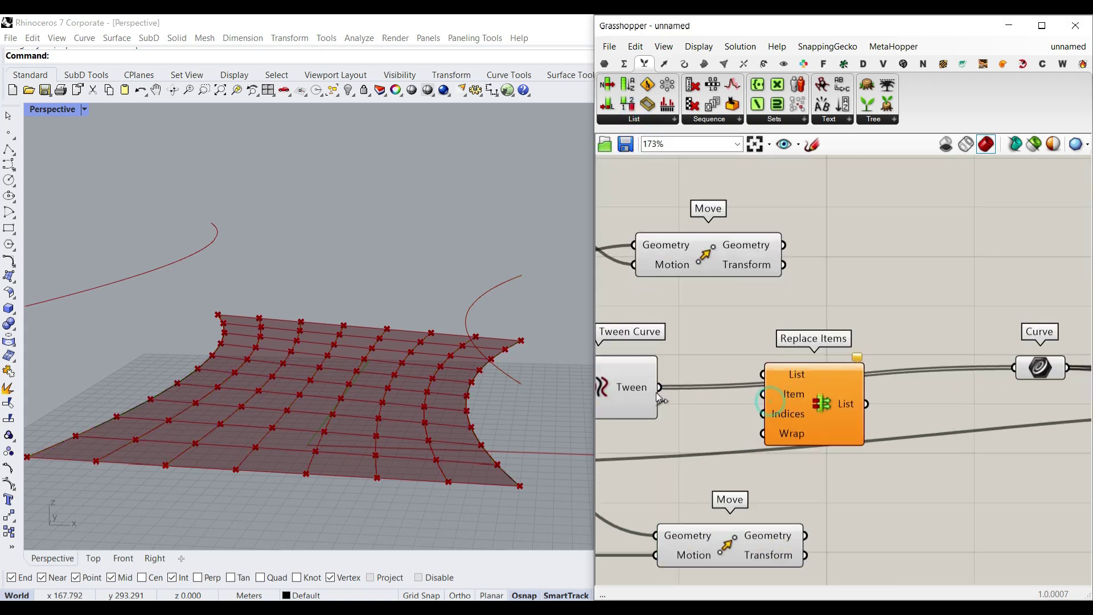
drag(779, 369, 889, 382)
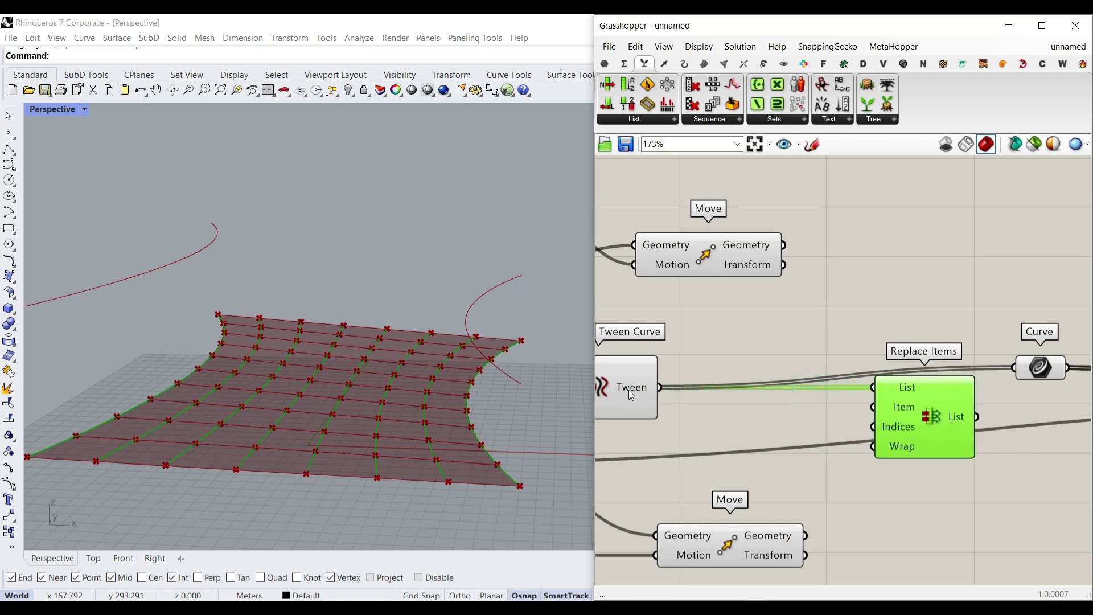
Step: Connect the upper Move's Geometry output to the Item input of Replace Items
click(724, 254)
right_drag(721, 283, 936, 292)
right_drag(757, 315, 798, 313)
click(680, 309)
right_drag(971, 322, 777, 307)
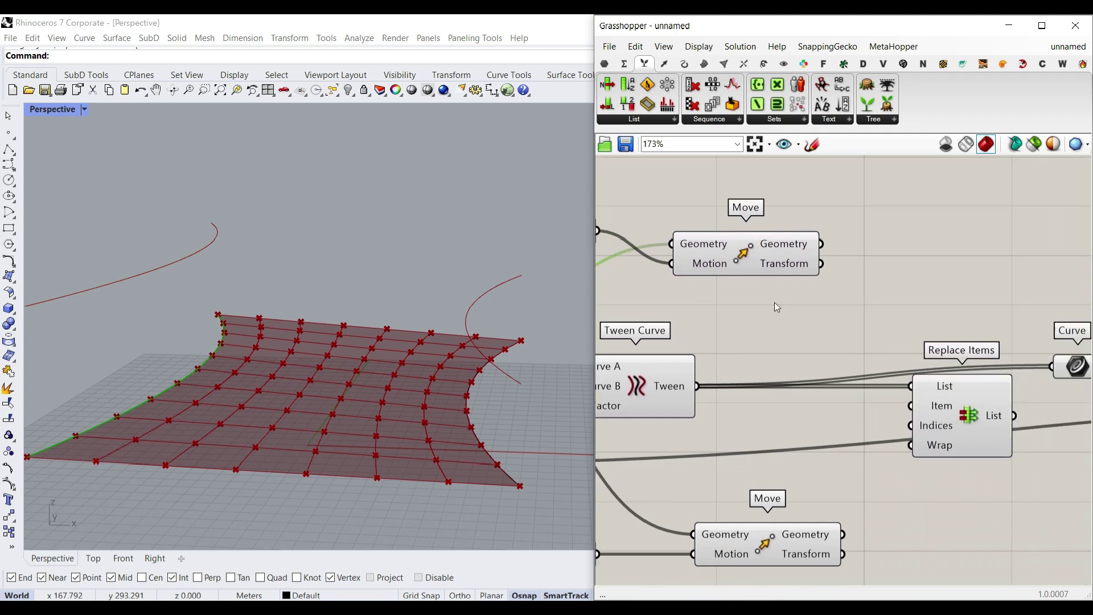
drag(839, 325, 911, 405)
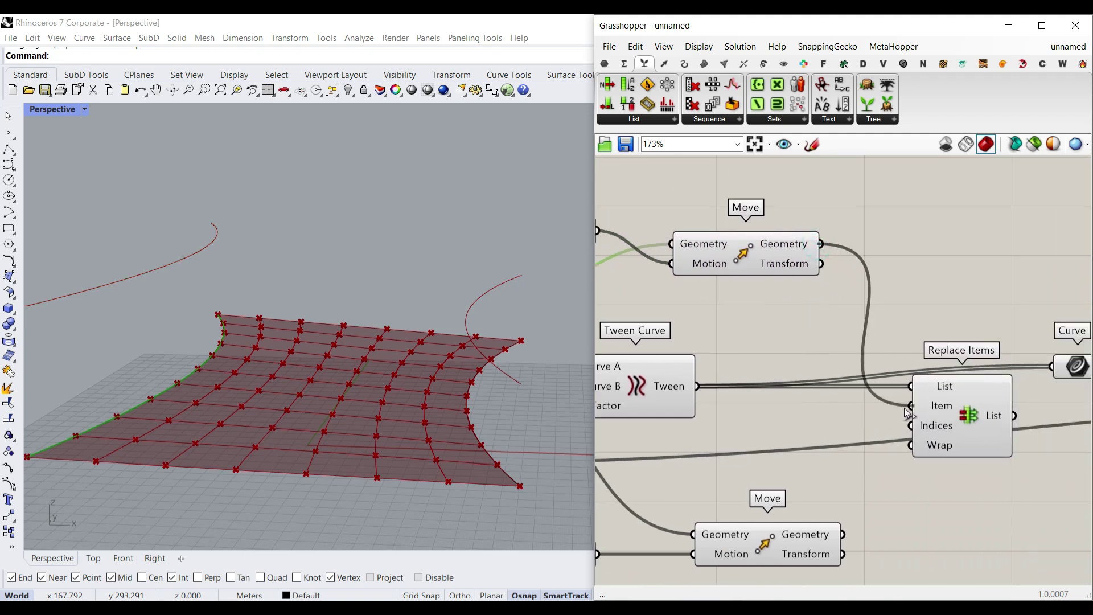
Step: Add a Panel containing 0 and connect it to the Indices input of Replace Items
double_click(845, 430)
text(//)
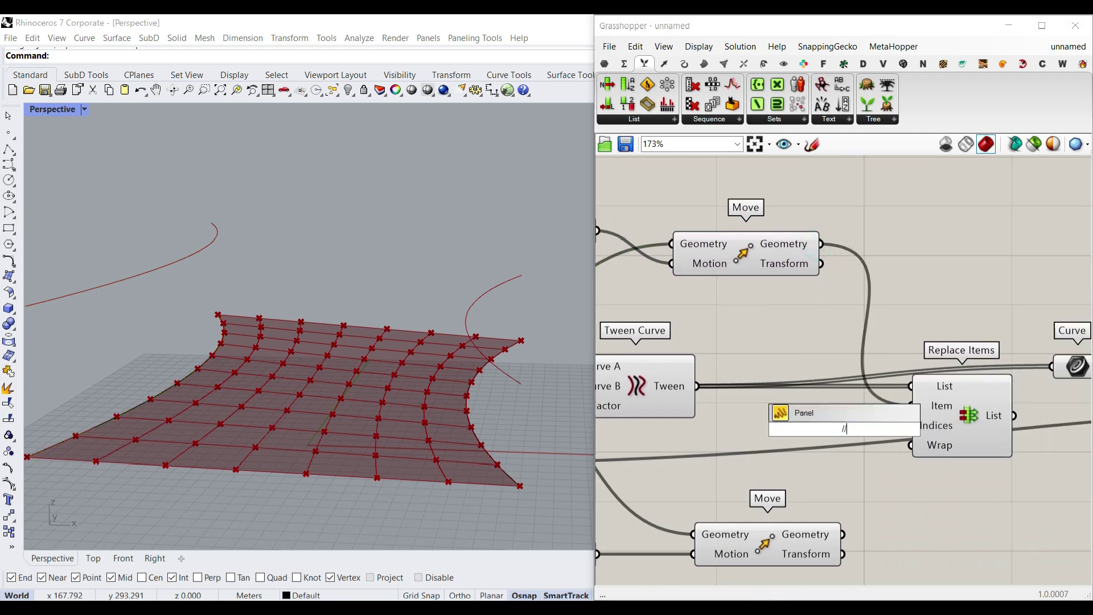
key(Return)
scroll(873, 430, up, 2)
drag(860, 430, 974, 422)
Step: Connect the List output of Replace Items to the downstream Curve parameter and inspect the raised edge of the mesh
scroll(323, 377, down, 7)
right_drag(322, 377, 233, 363)
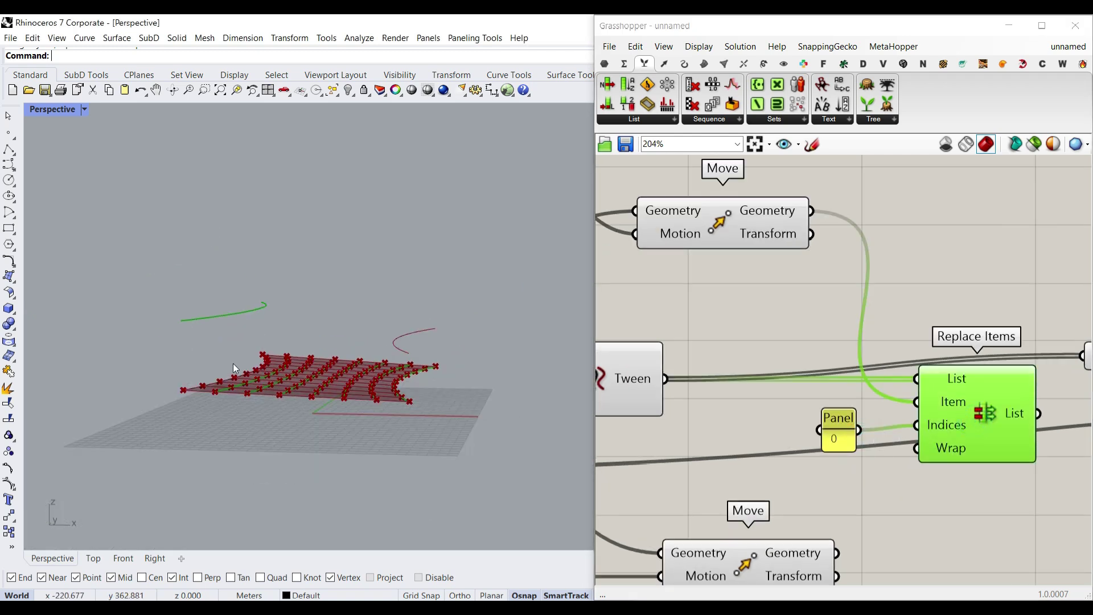
scroll(226, 347, up, 6)
scroll(729, 397, down, 5)
right_drag(861, 406, 732, 397)
scroll(732, 398, up, 3)
drag(760, 369, 727, 409)
right_drag(245, 364, 215, 406)
scroll(215, 404, down, 6)
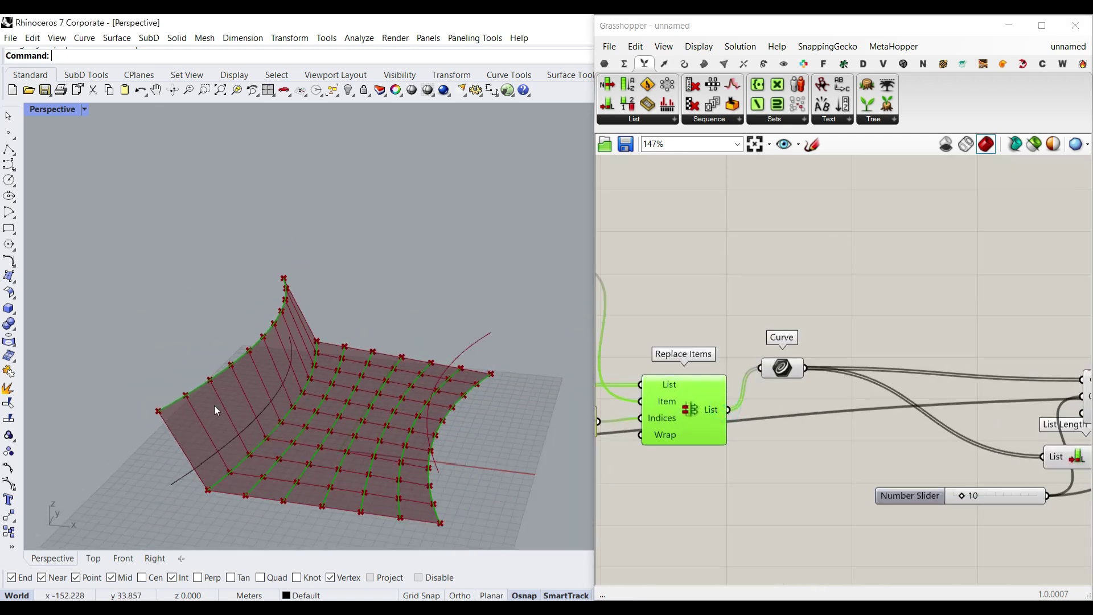
scroll(711, 437, down, 3)
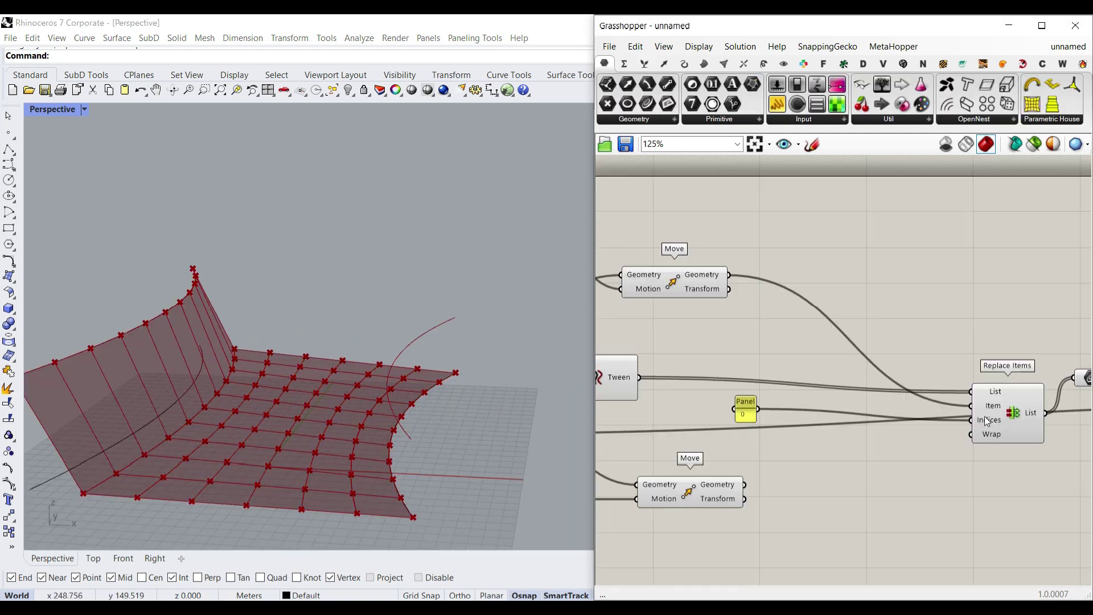
Step: Move Replace Items beside the index Panel and place a duplicate of it diagonally below
drag(1000, 408, 807, 400)
click(736, 538)
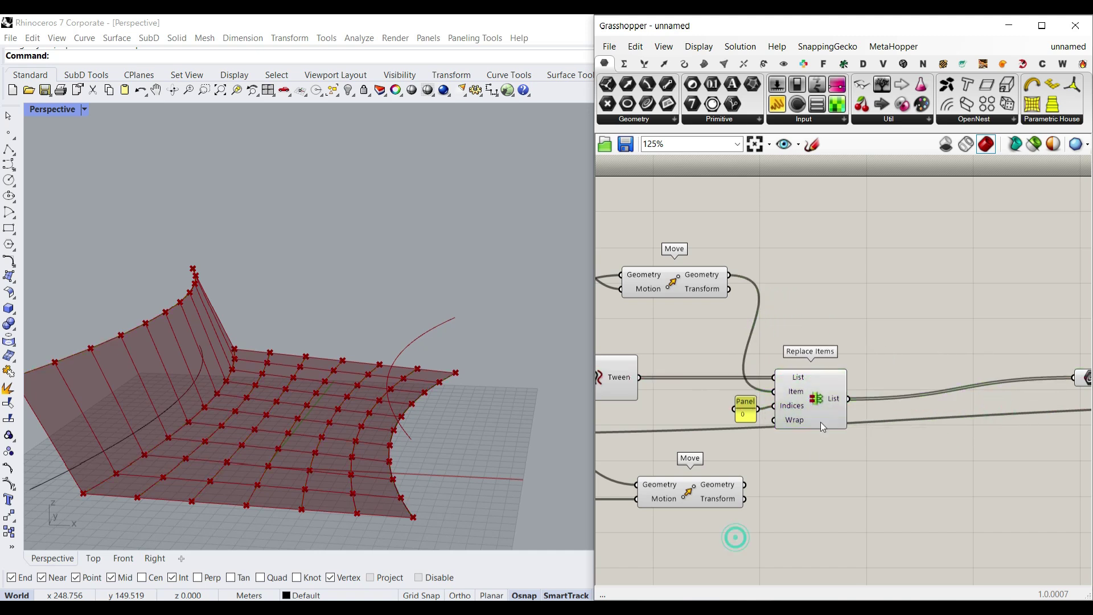
click(819, 394)
key(ctrl+c)
key(ctrl+v)
drag(818, 398, 897, 437)
Step: Connect the first Replace Items output to the copy's List input and the lower Move's Geometry to its Item input
scroll(843, 401, up, 2)
drag(850, 398, 872, 430)
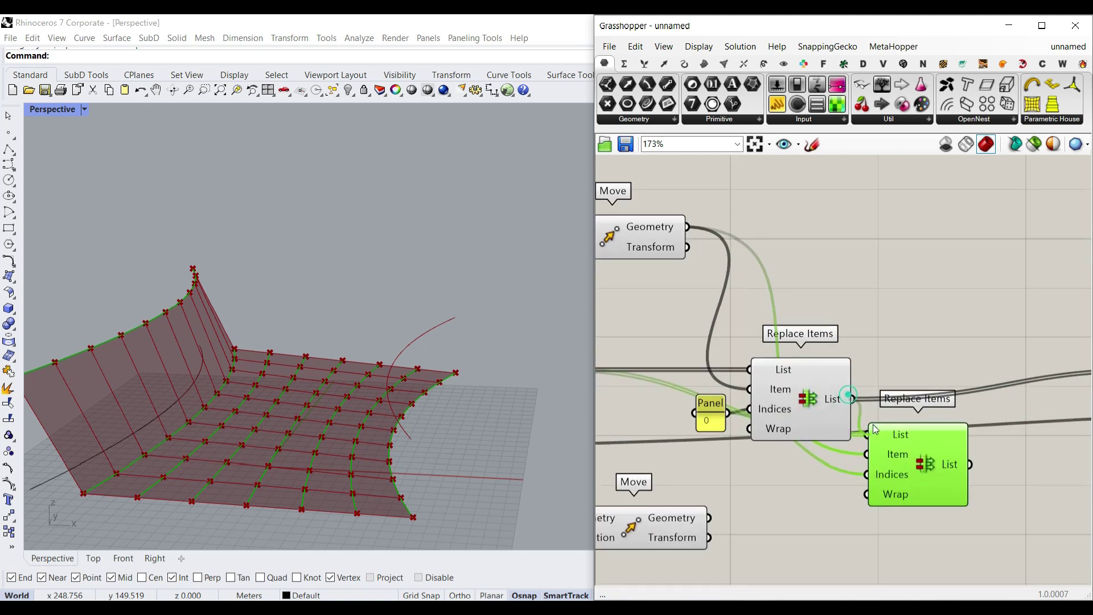
right_drag(836, 387, 942, 339)
click(769, 480)
drag(815, 468, 972, 405)
click(1025, 417)
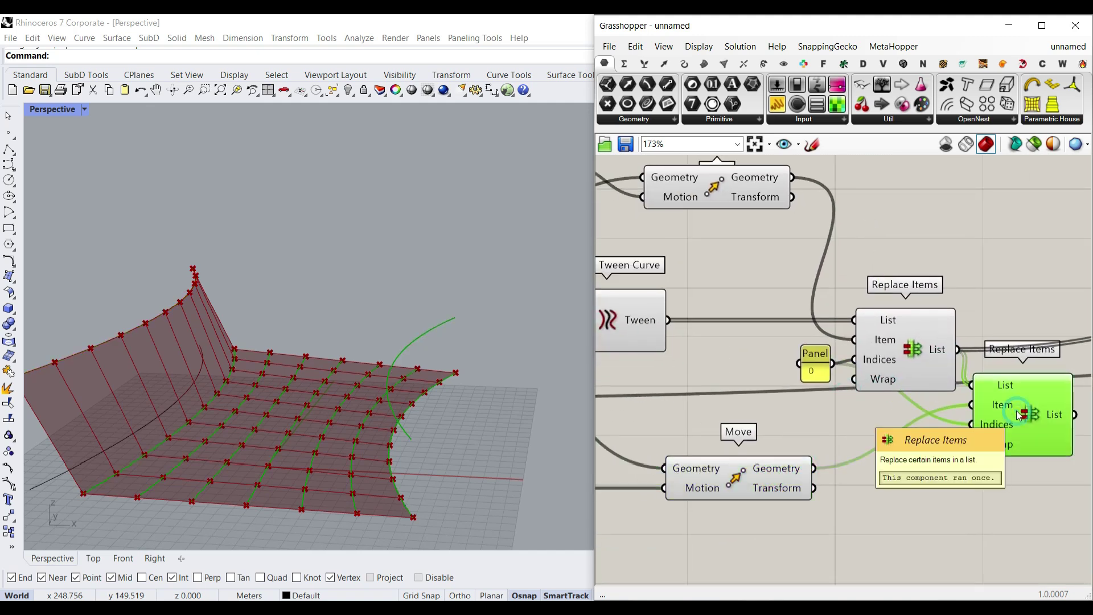
Step: Reposition the index Panel below the first Replace Items inputs and reverse the List input of the second Replace Items
scroll(455, 433, up, 3)
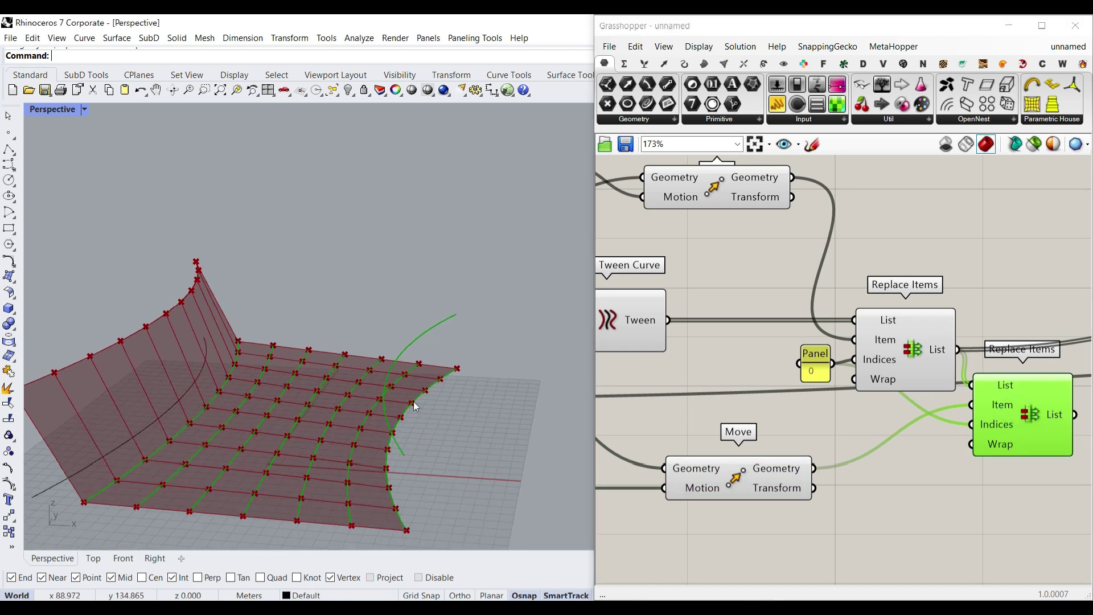
right_drag(983, 393, 894, 395)
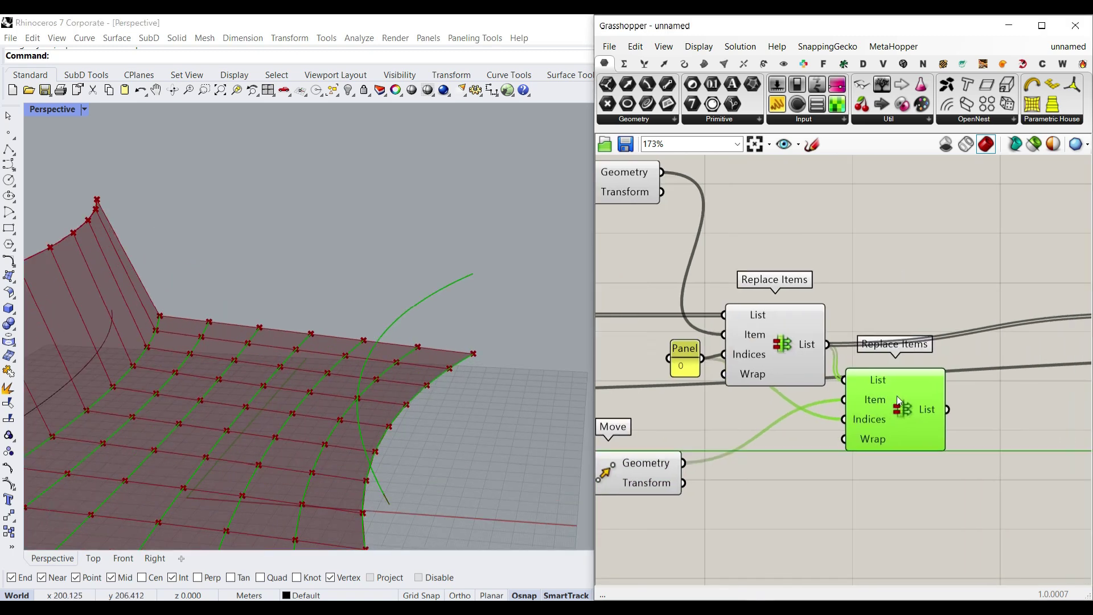
scroll(880, 401, up, 2)
right_drag(638, 406, 706, 396)
drag(679, 328, 652, 392)
right_click(952, 373)
click(957, 433)
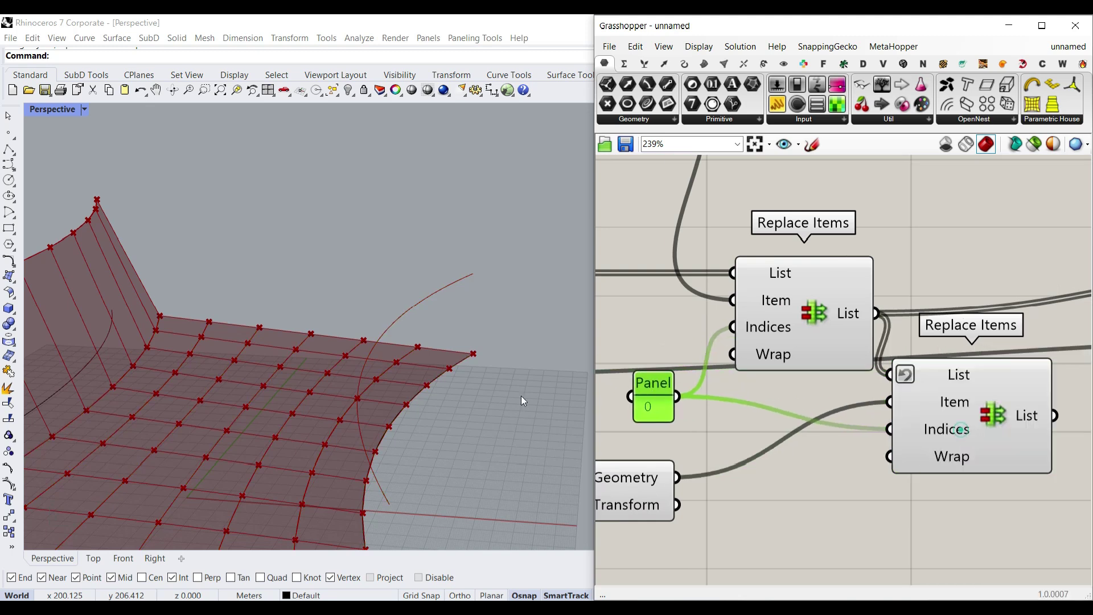
scroll(521, 395, down, 2)
Step: Reverse the List output of the second Replace Items and connect it to the downstream Curve parameter
click(959, 418)
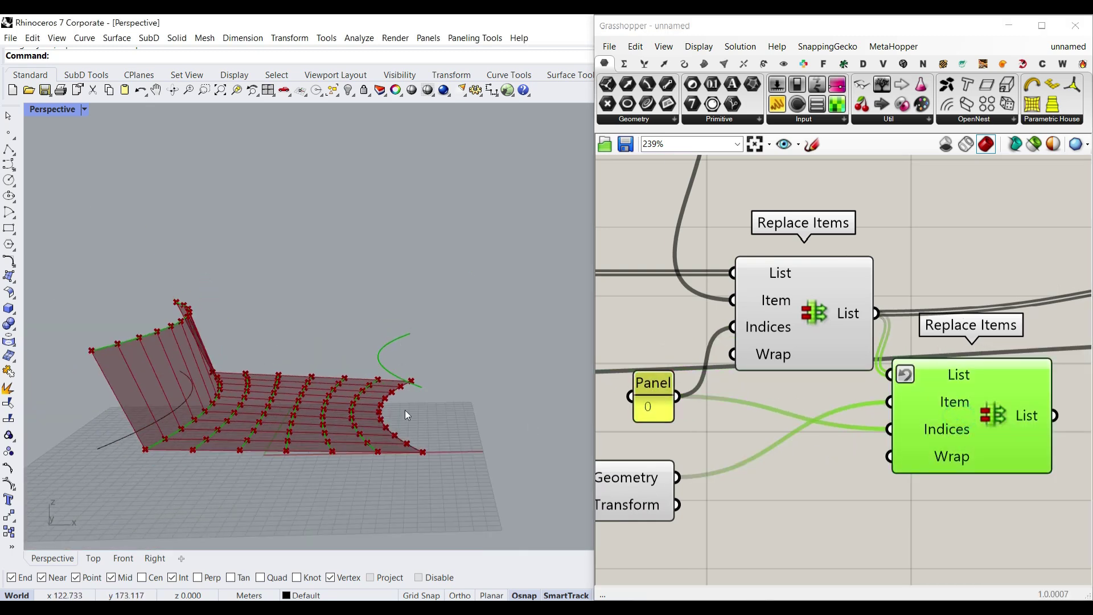
right_drag(918, 403, 732, 399)
right_click(845, 416)
click(899, 450)
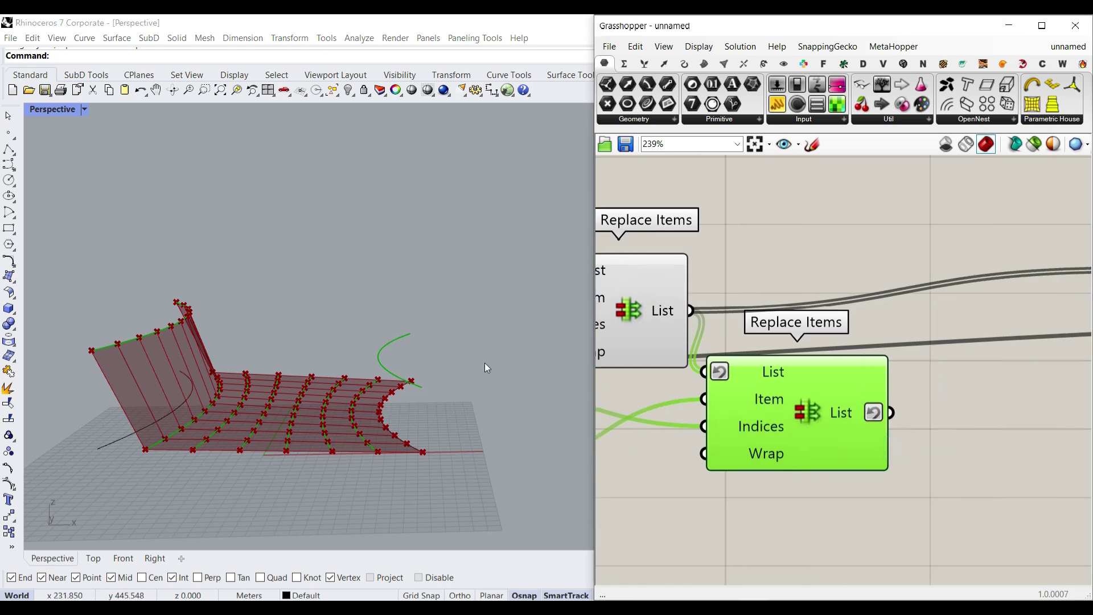
scroll(697, 439, down, 2)
drag(726, 444, 898, 341)
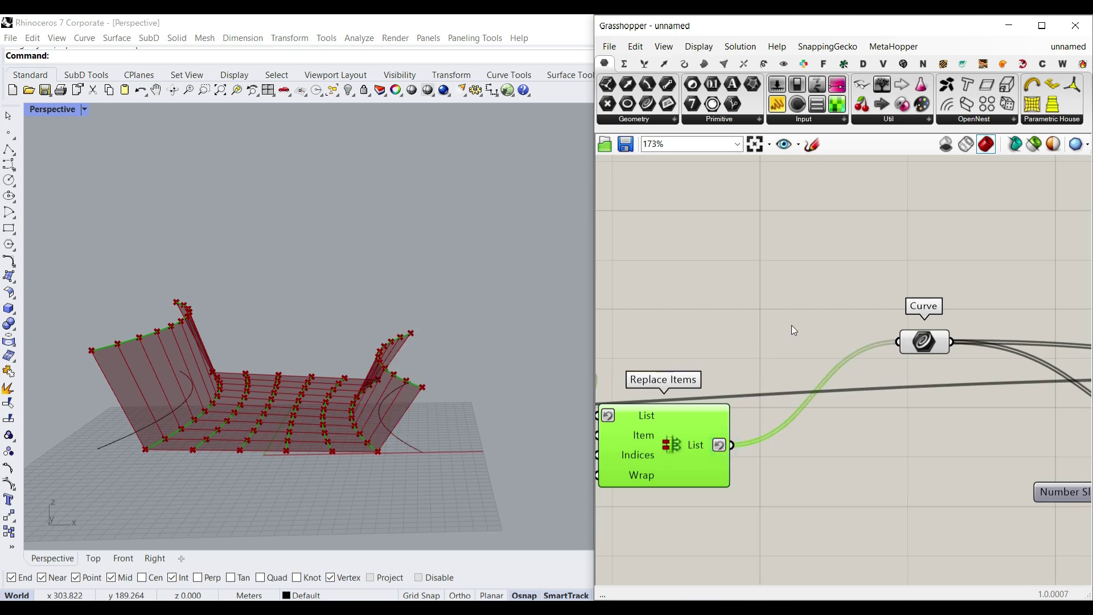
Step: Turn off the preview of both Replace Items components and the lower Move component
scroll(835, 433, down, 4)
right_drag(835, 431, 904, 438)
drag(928, 491, 769, 378)
right_click(876, 326)
click(895, 350)
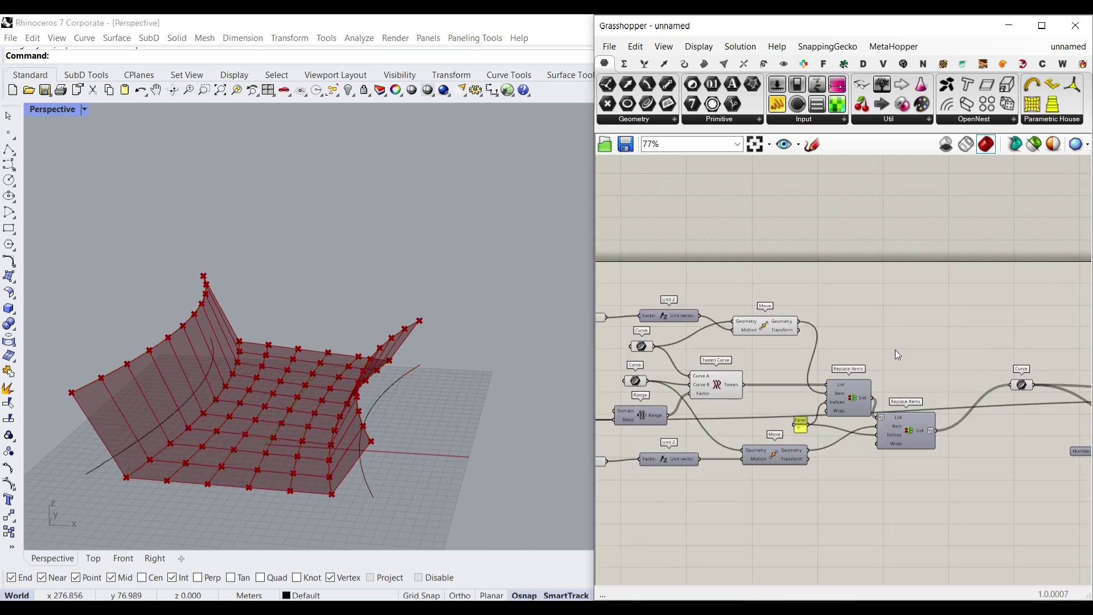
Step: Set the Range Steps slider to 8 and adjust the two Unit Z Factor sliders to change the edge heights
scroll(671, 411, up, 3)
mouse_move(630, 390)
mouse_down()
mouse_move(643, 389)
mouse_move(610, 387)
mouse_move(632, 391)
mouse_up()
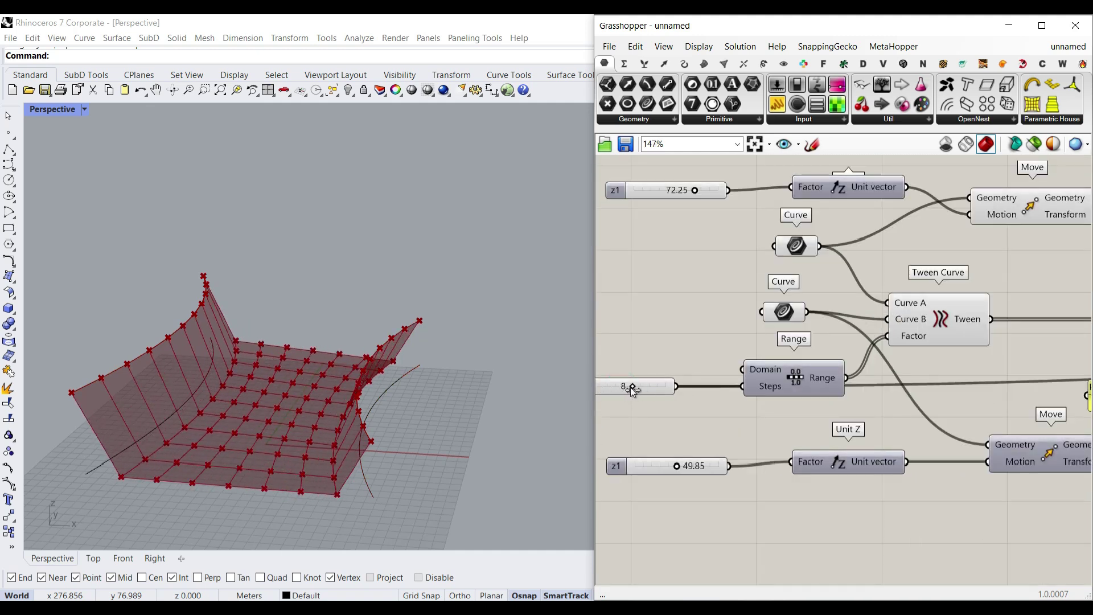
drag(678, 466, 684, 467)
right_drag(723, 283, 724, 362)
mouse_move(695, 272)
mouse_down()
mouse_move(672, 275)
mouse_move(699, 274)
mouse_move(682, 282)
mouse_up()
right_drag(490, 319, 427, 399)
Step: Set the number slider feeding Divide Curve's Count to 9
right_drag(857, 396, 643, 381)
scroll(644, 382, down, 5)
right_drag(1009, 385, 831, 393)
scroll(821, 471, up, 6)
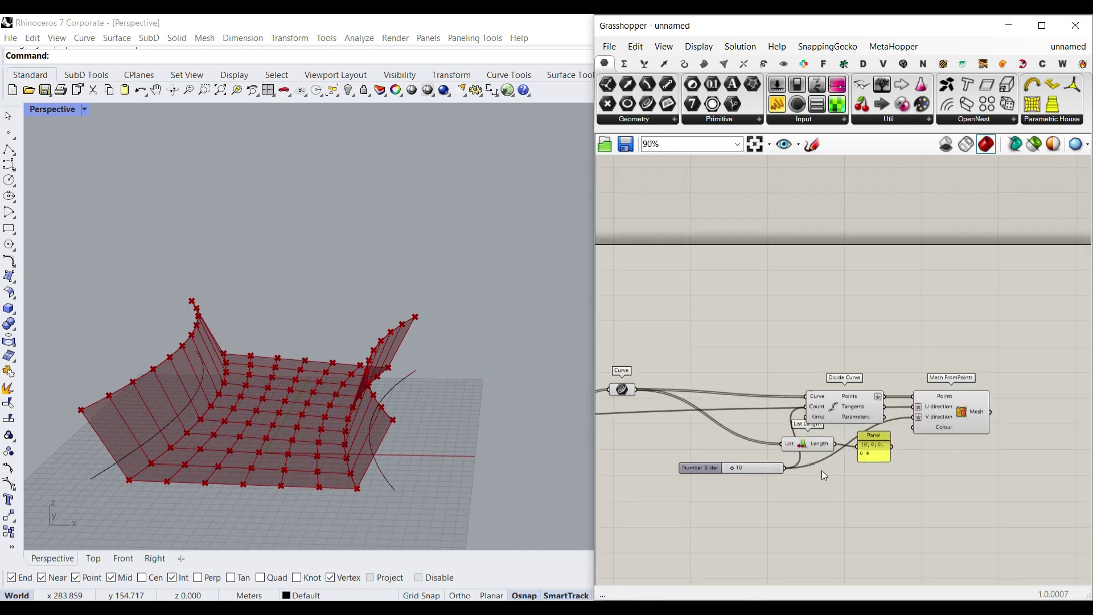
drag(715, 463, 729, 462)
drag(735, 464, 714, 464)
Step: Rename the Divide Curve Count slider as V
right_click(653, 462)
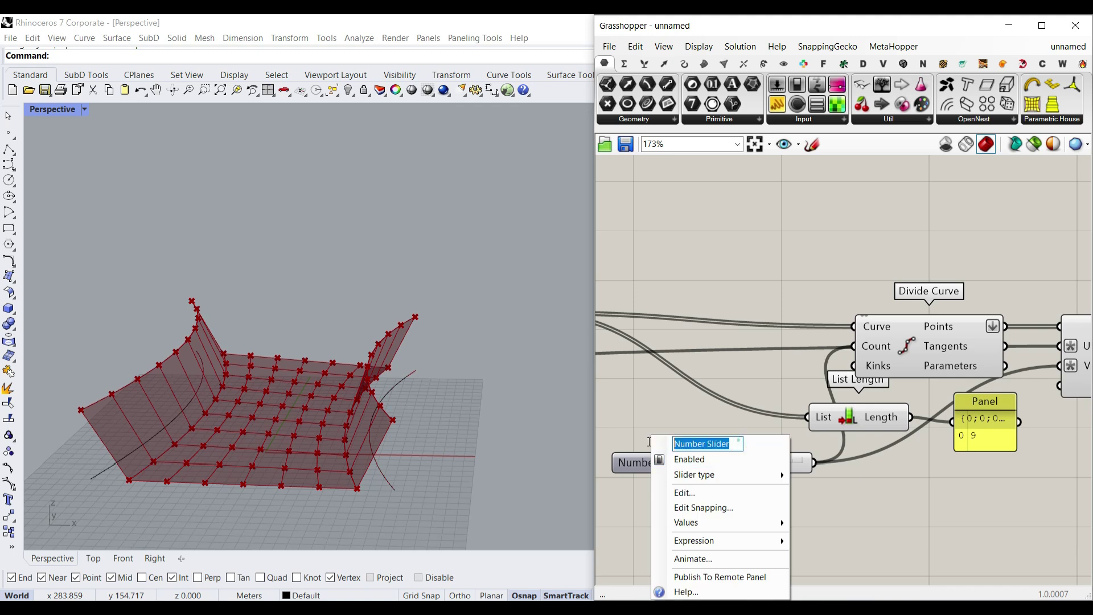
click(670, 414)
scroll(685, 418, down, 4)
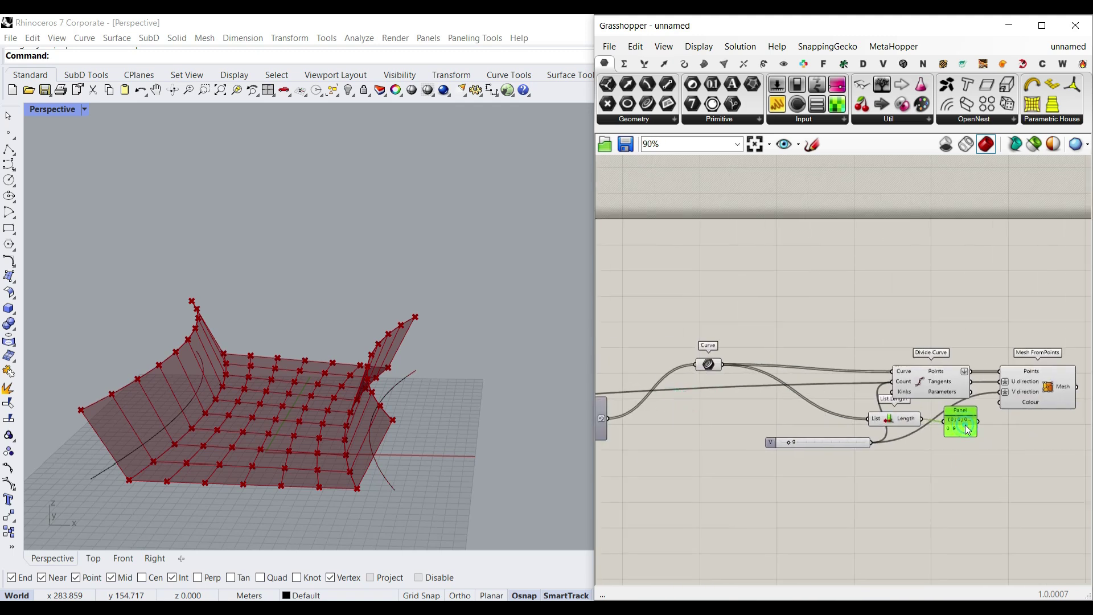
Step: Delete the List Length component and its Panel, and rearrange Divide Curve, the V slider and Mesh FromPoints
click(899, 419)
key(Delete)
drag(935, 378, 913, 371)
drag(842, 442, 742, 445)
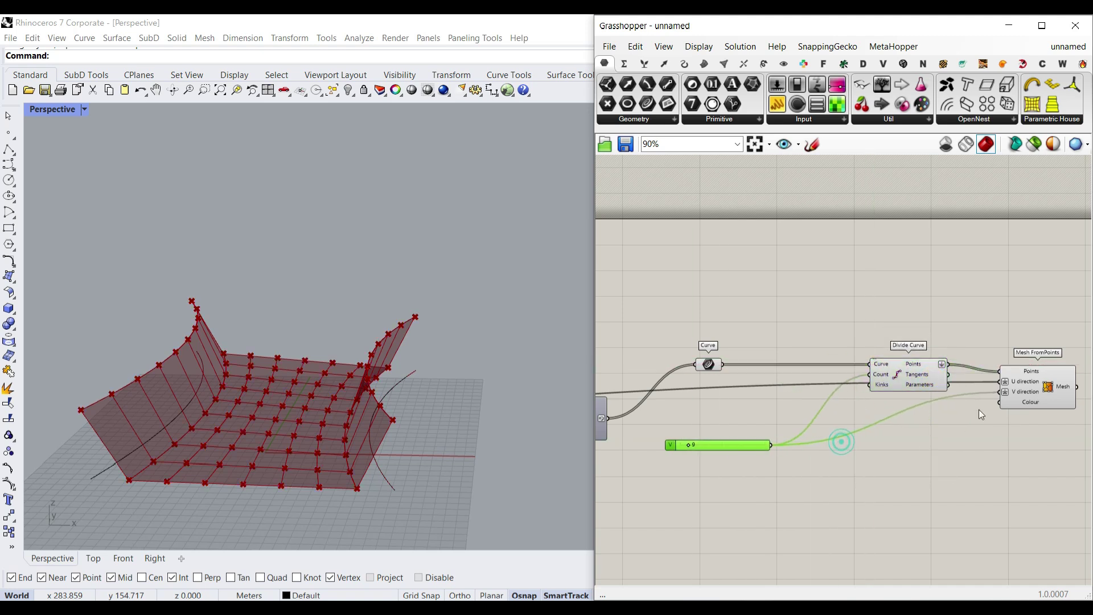
drag(1035, 394, 1034, 426)
right_drag(1012, 343, 811, 346)
click(897, 378)
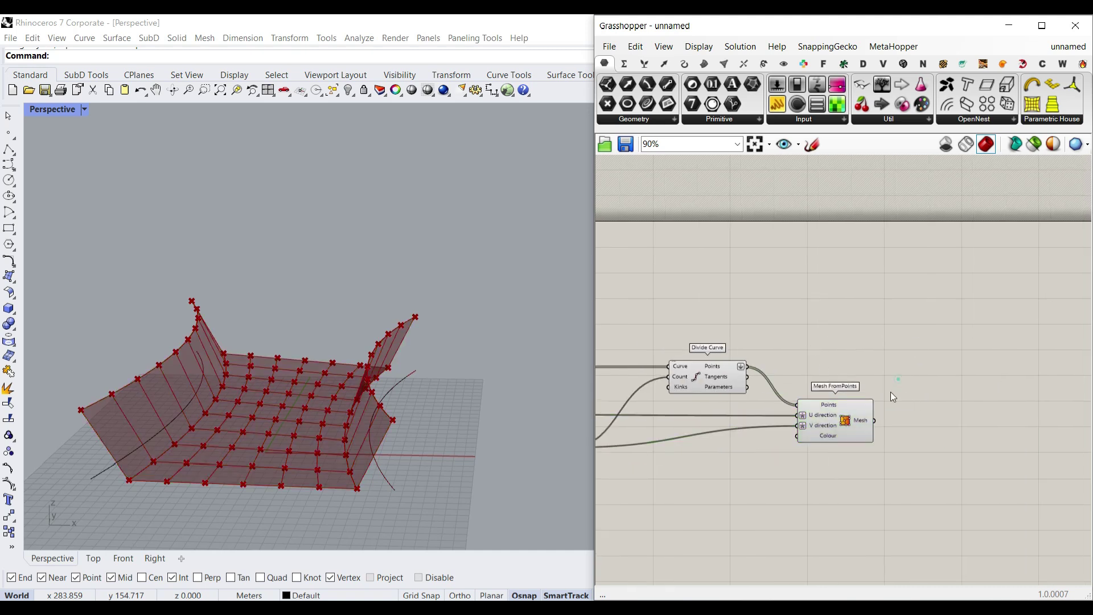
scroll(877, 424, up, 4)
right_drag(316, 343, 291, 360)
scroll(304, 386, down, 5)
scroll(307, 374, up, 6)
right_drag(833, 428, 749, 460)
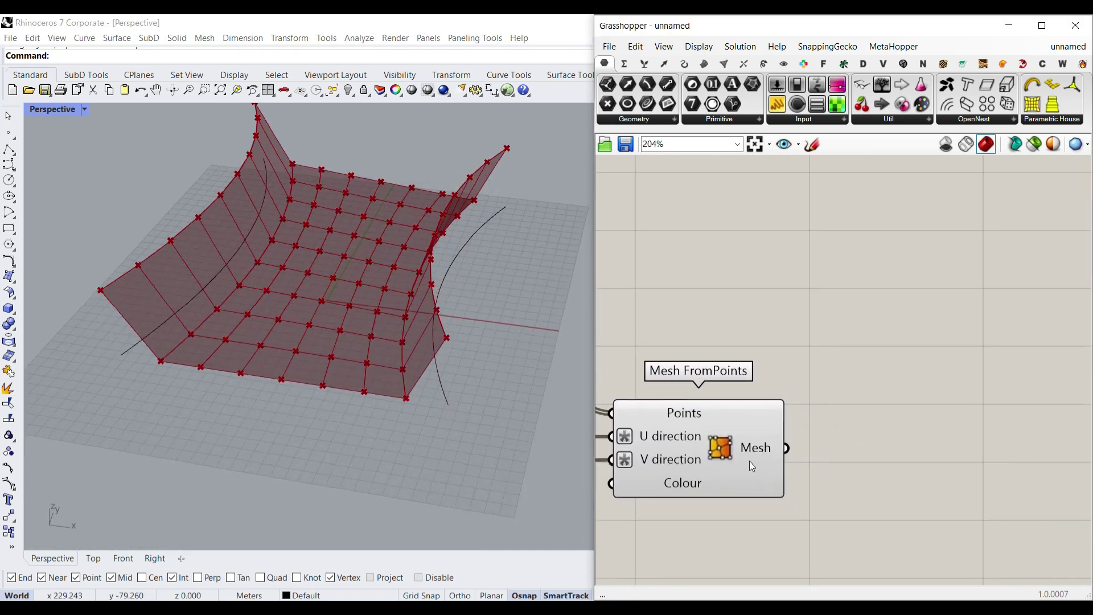
double_click(842, 380)
text(SOLV)
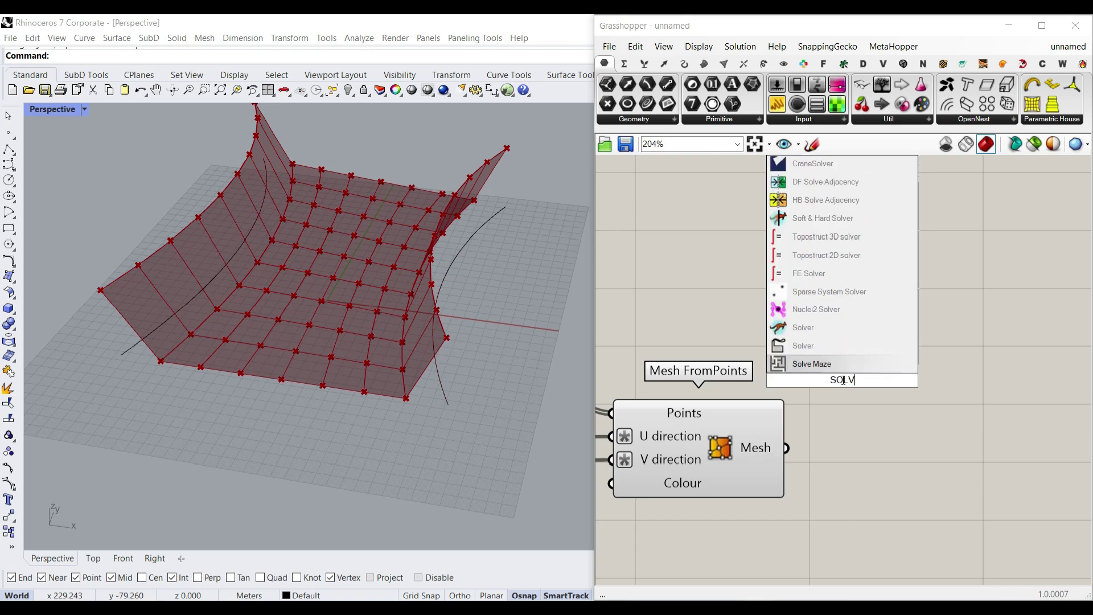
click(803, 327)
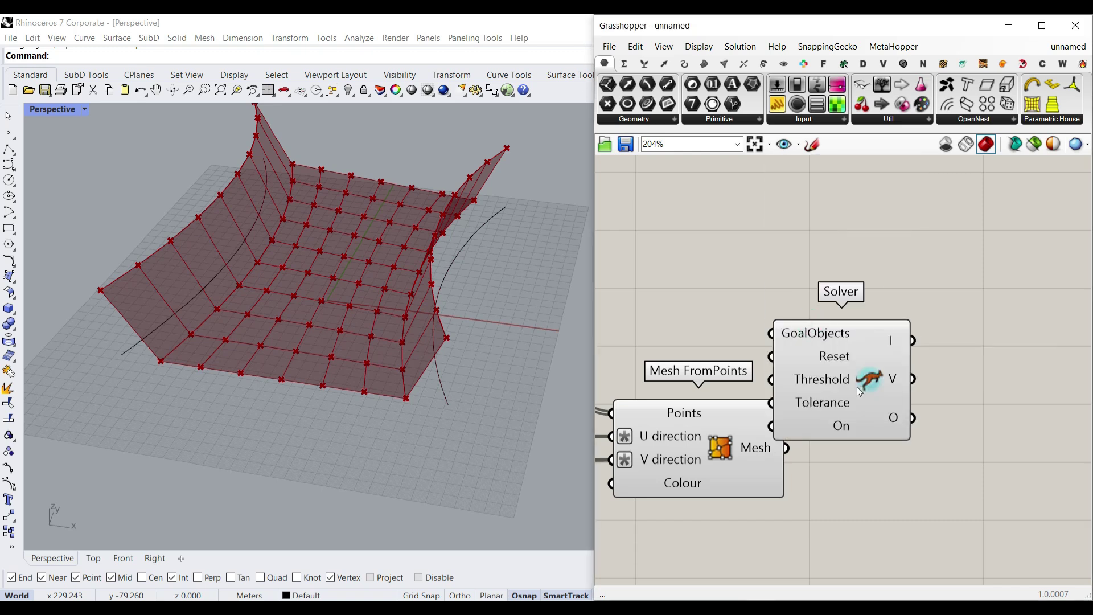
click(862, 383)
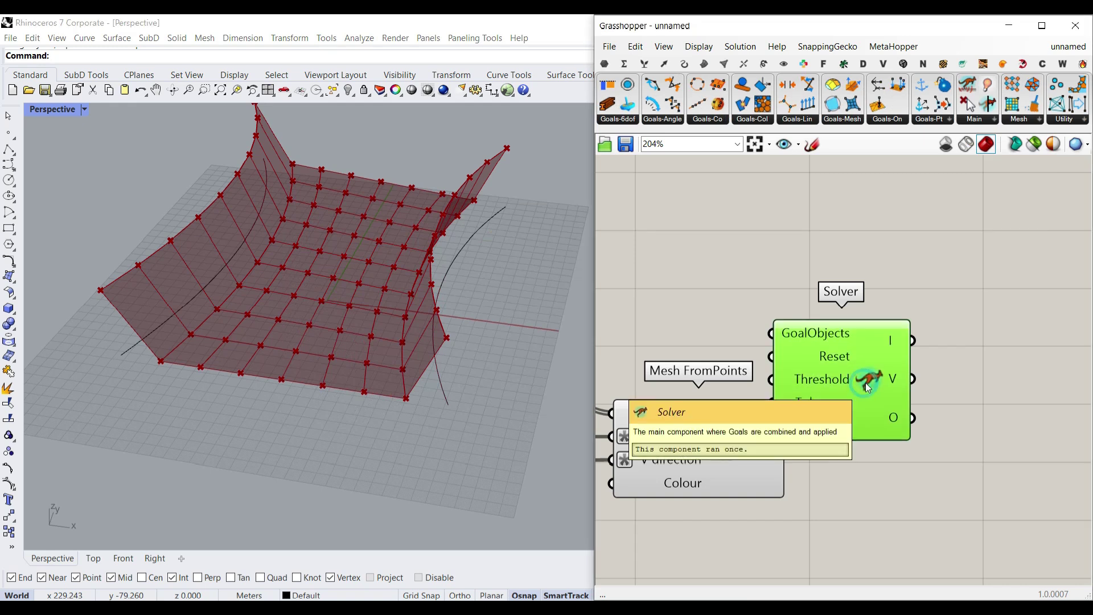
key(Delete)
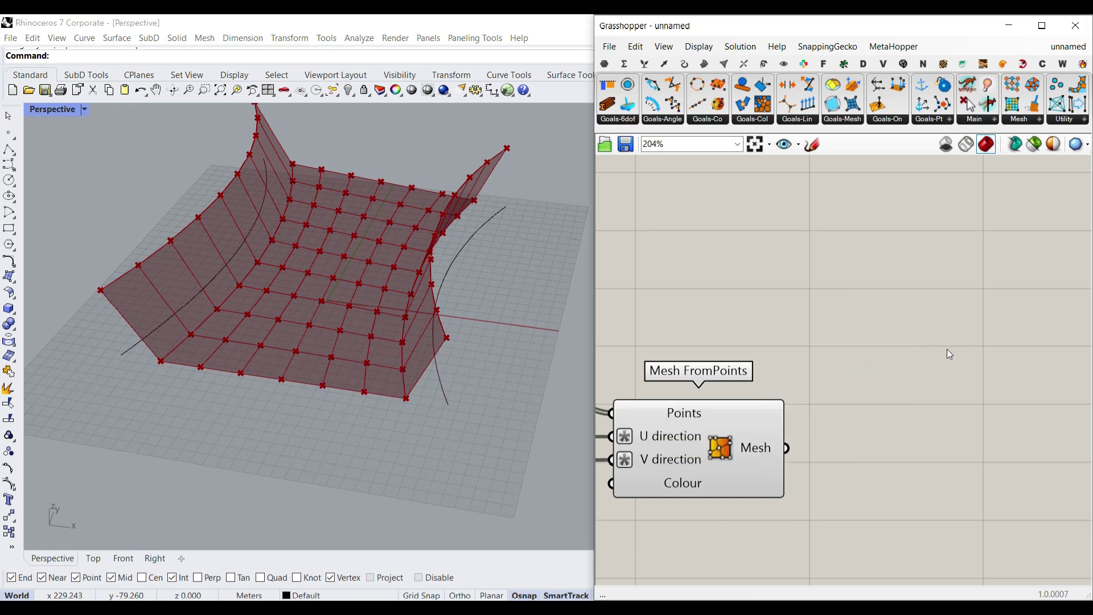
Step: Add a Kangaroo BouncySolver component and place it well beyond the Mesh FromPoints component, leaving space between them
click(984, 120)
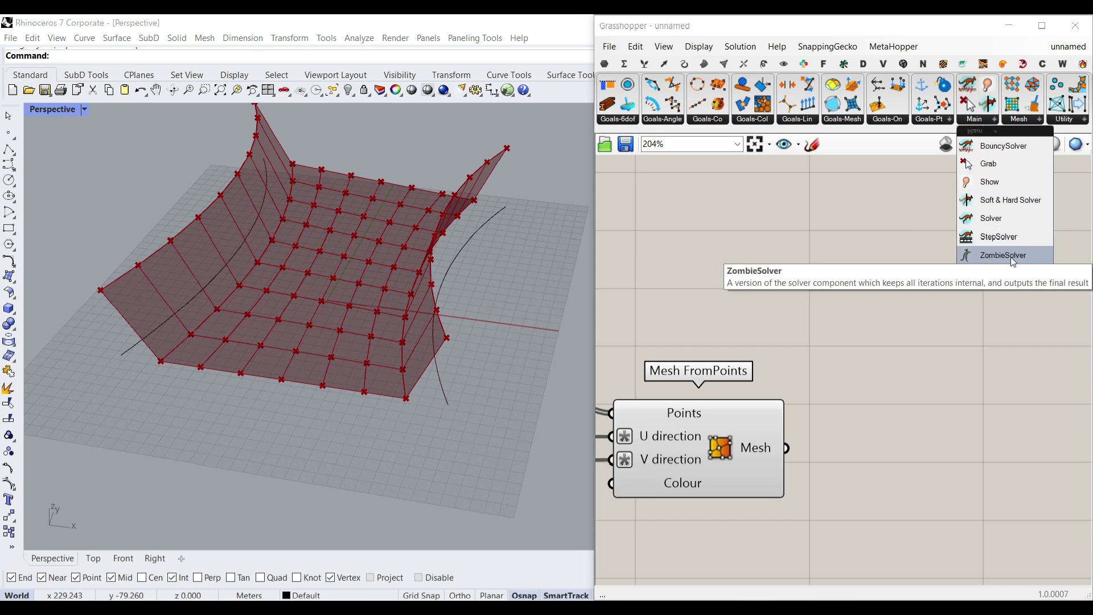
click(1004, 146)
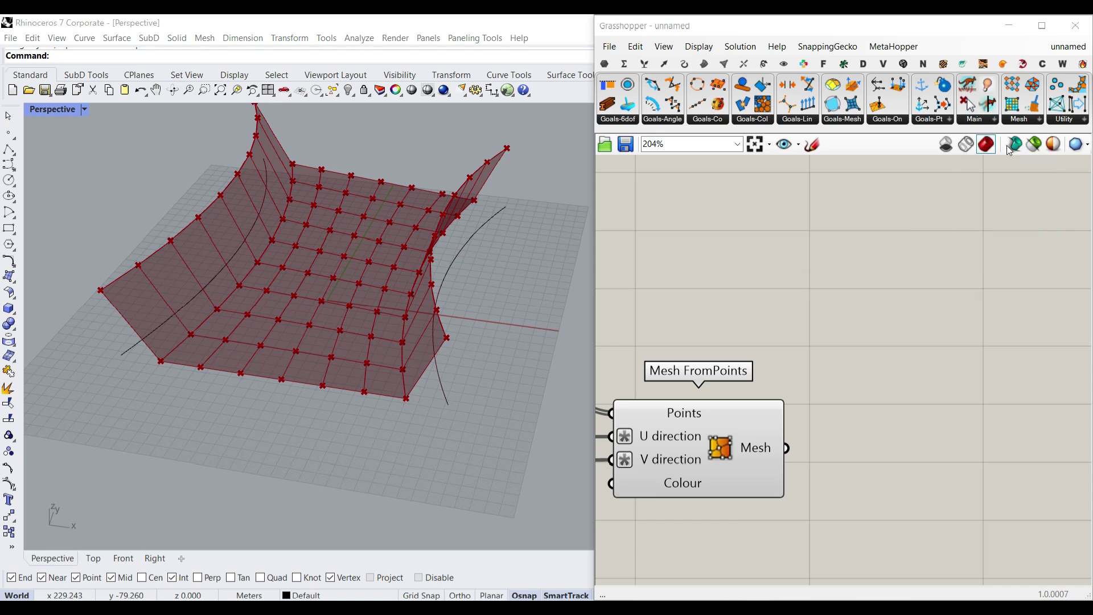
click(934, 391)
right_drag(853, 439, 779, 397)
drag(827, 367, 928, 405)
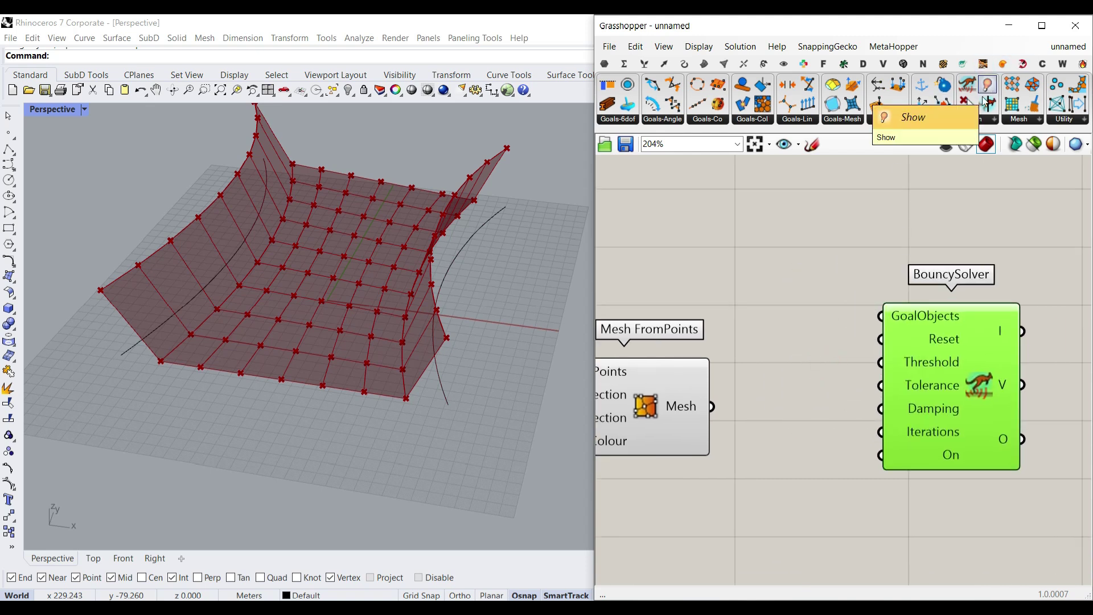
right_drag(960, 374, 926, 373)
drag(927, 373, 1019, 393)
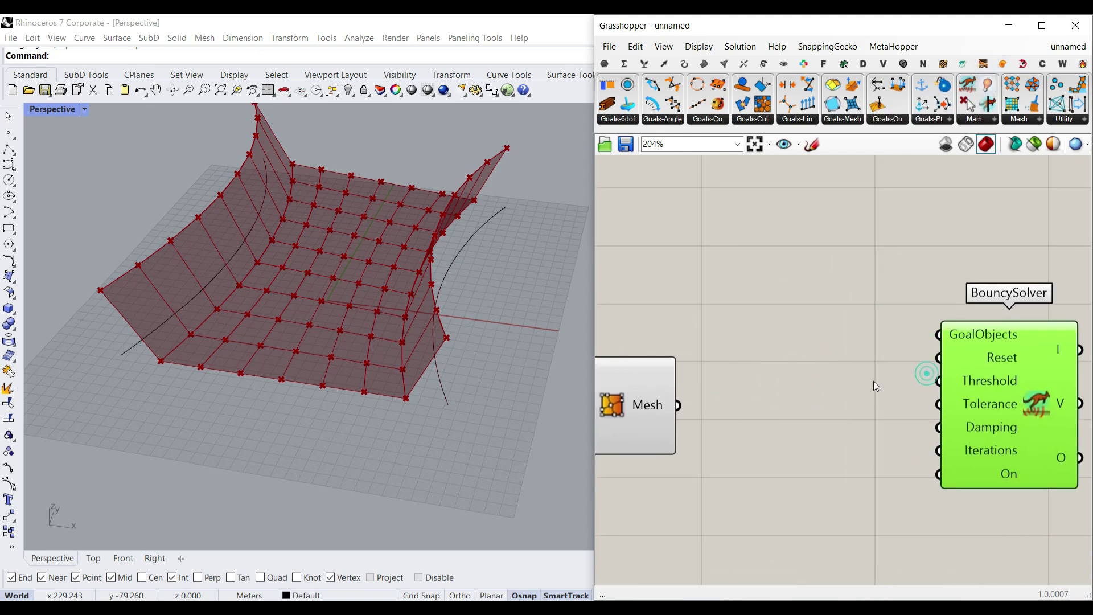
Step: Add a Merge component between Mesh FromPoints and BouncySolver and extend it to four inputs, D1 to D4
double_click(843, 365)
text(MERG)
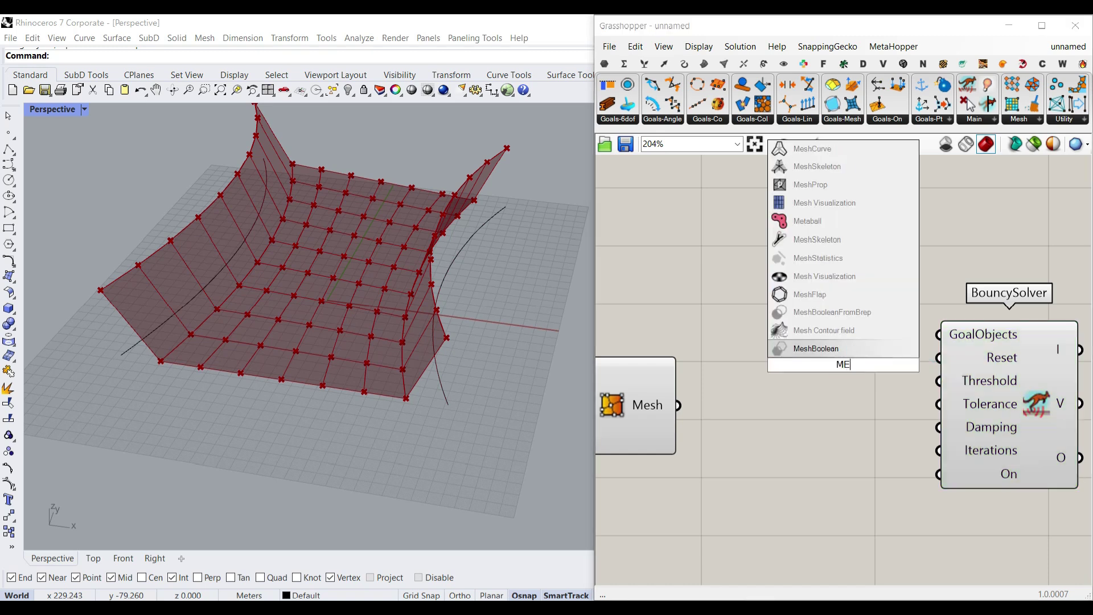
click(803, 313)
drag(797, 374, 768, 325)
scroll(769, 326, up, 3)
click(802, 385)
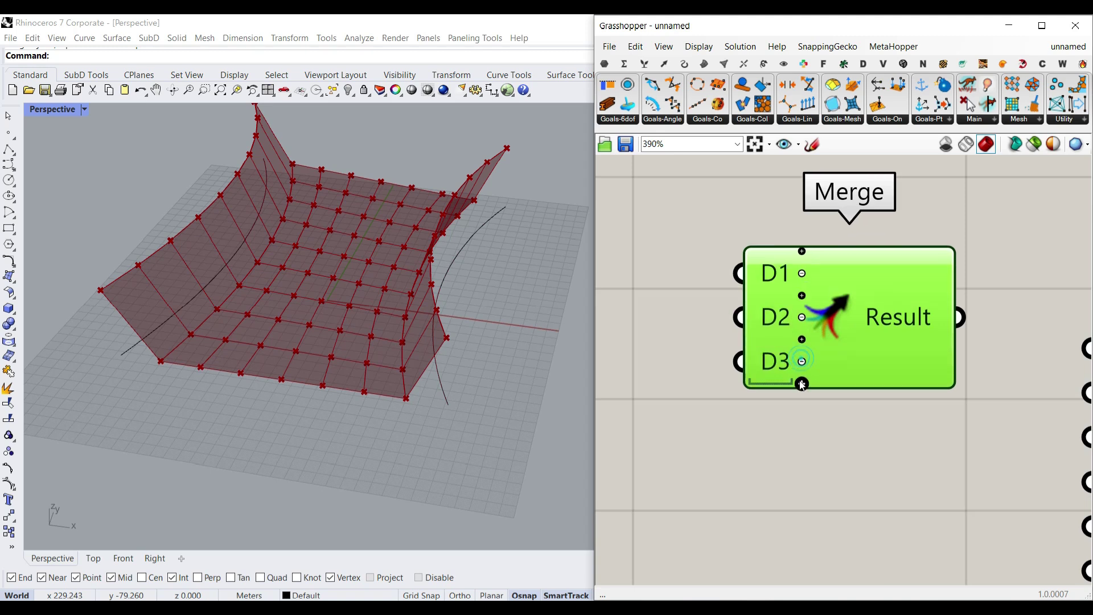
click(802, 385)
scroll(803, 385, down, 4)
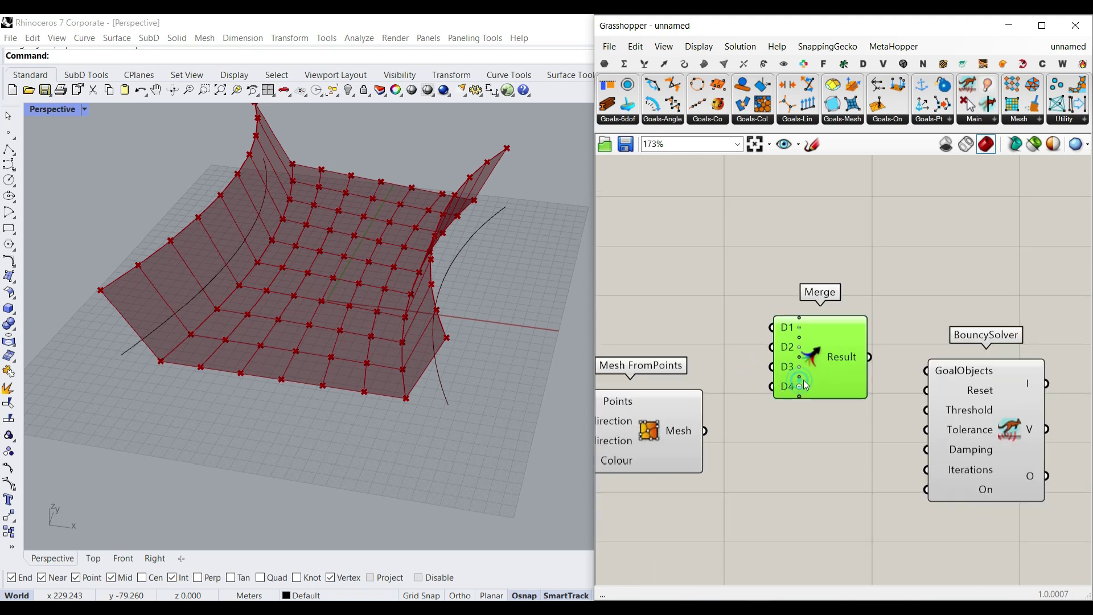
Step: Connect the Merge Result to BouncySolver's GoalObjects and flatten the Result output
drag(930, 369, 932, 370)
right_drag(894, 399, 921, 404)
drag(838, 388, 833, 402)
right_click(868, 370)
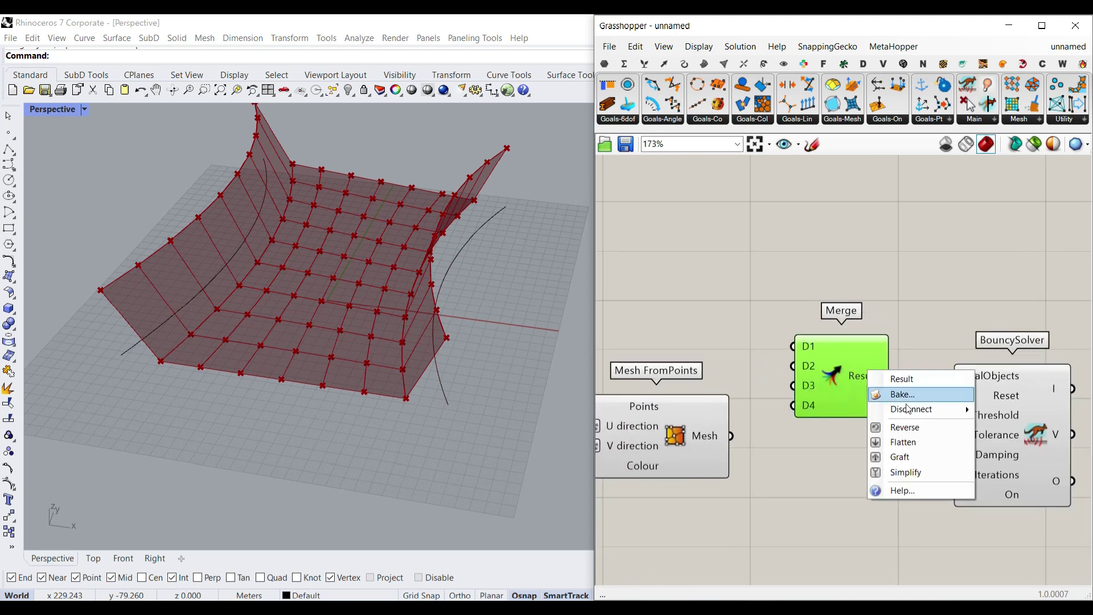
click(905, 442)
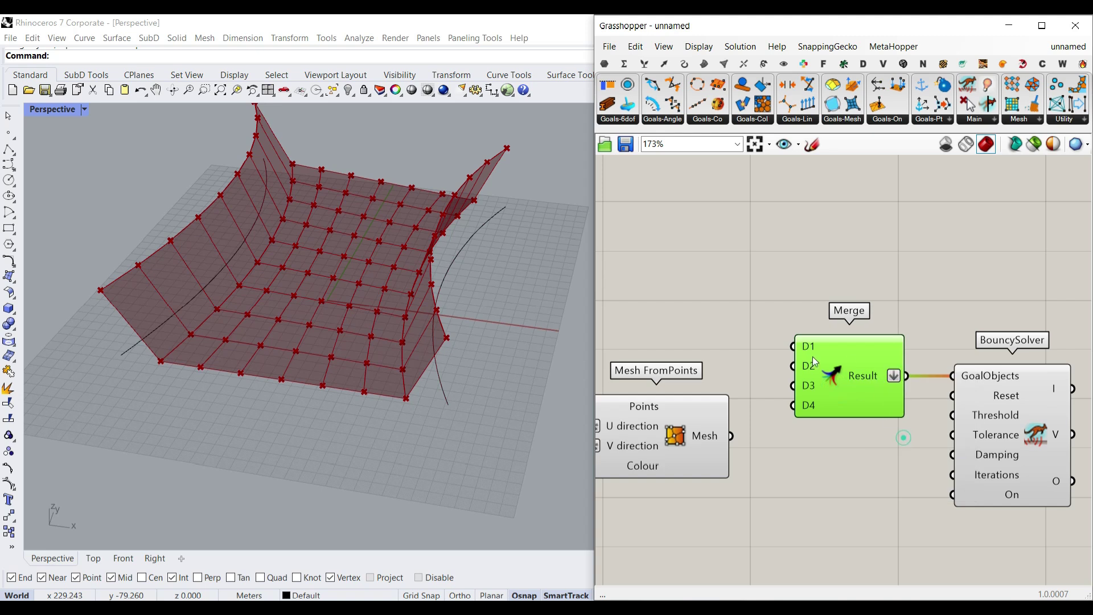
Step: Add a Kangaroo Show component, feed it the Mesh FromPoints output, and connect it to Merge D1
click(988, 87)
click(691, 321)
right_drag(692, 322, 850, 330)
right_drag(884, 404, 729, 375)
scroll(729, 374, down, 4)
drag(913, 449, 784, 329)
drag(796, 357, 876, 366)
click(760, 336)
scroll(760, 336, up, 3)
drag(697, 325, 755, 358)
drag(869, 369, 925, 365)
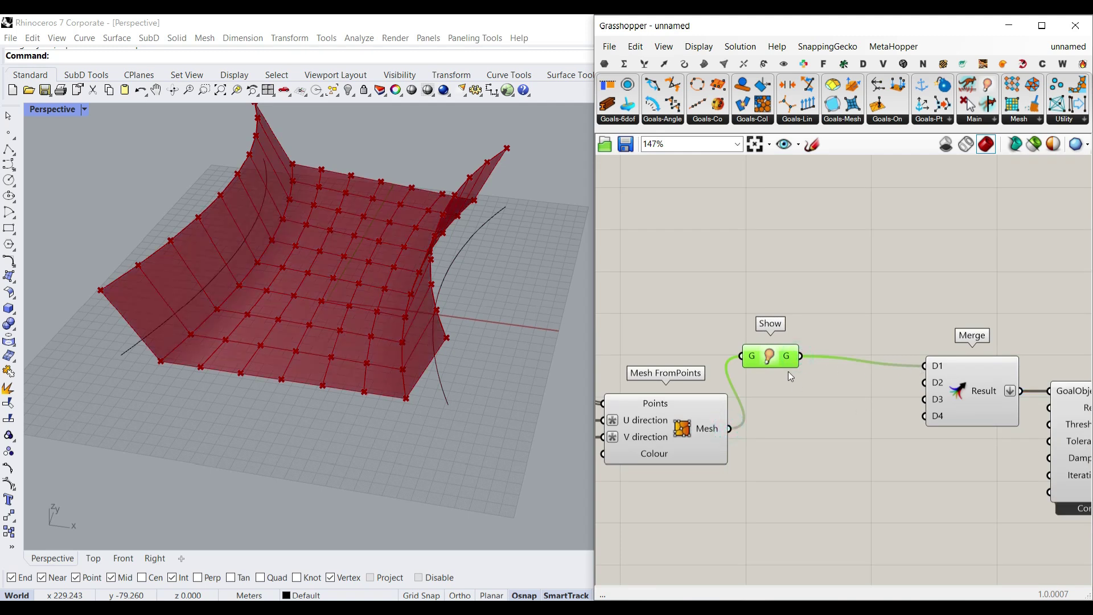
Step: Add an EdgeLengths goal below Show, connect the mesh to its Mesh input, and wire EL into Merge D2
scroll(856, 464, up, 2)
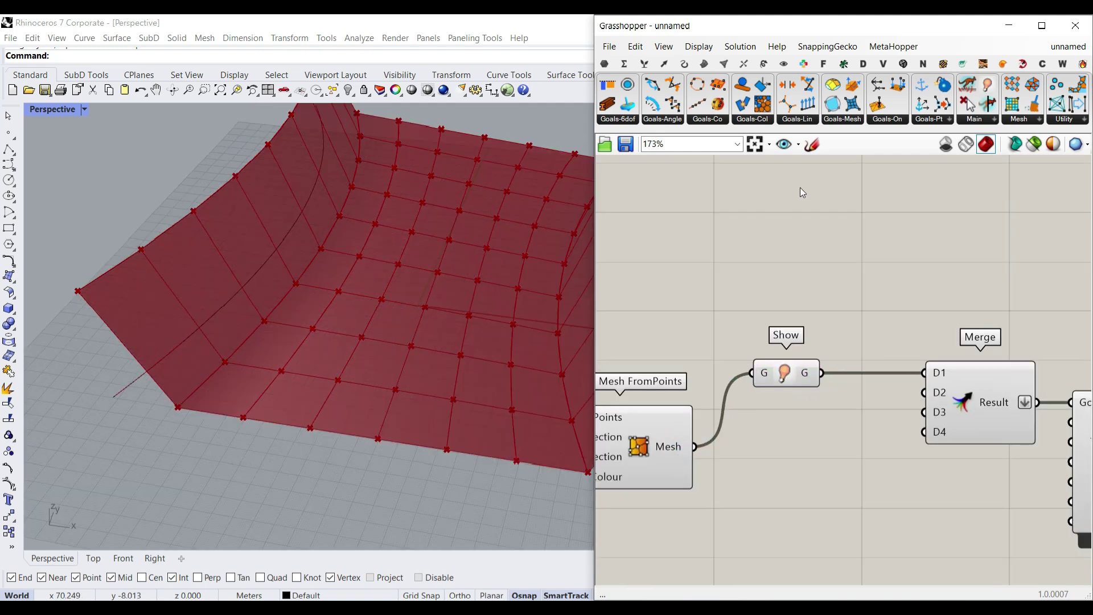
drag(852, 112, 839, 490)
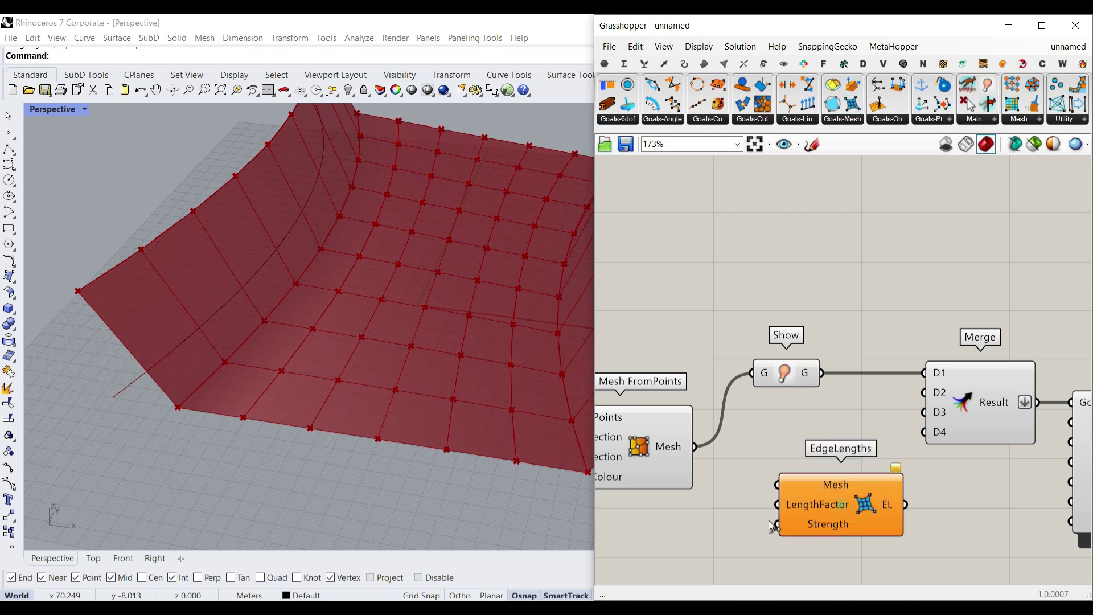
scroll(703, 430, up, 2)
drag(766, 442, 810, 459)
right_drag(976, 491, 866, 463)
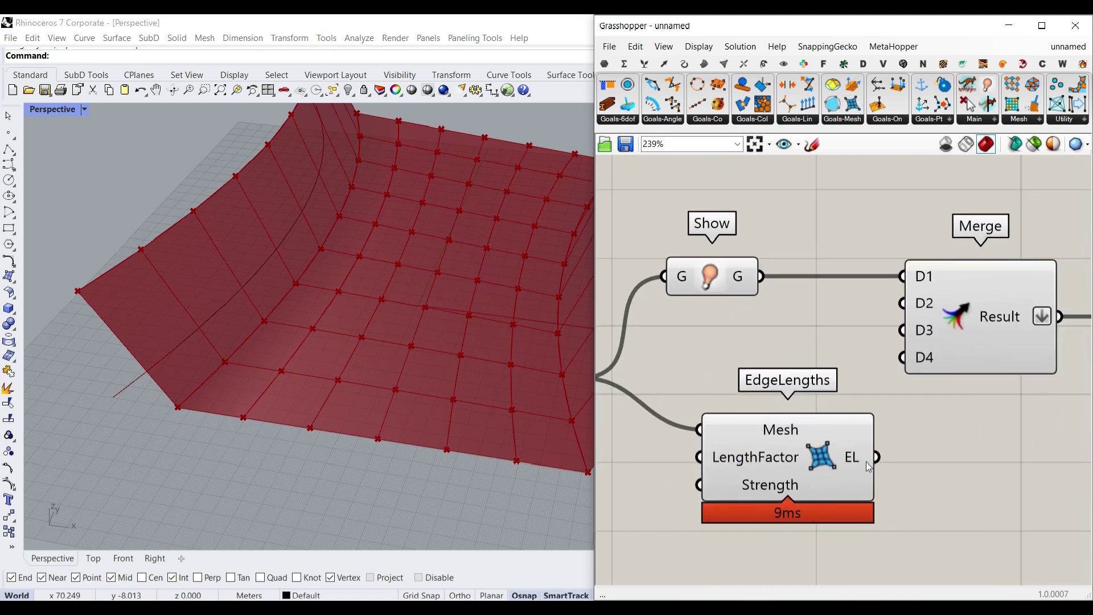
drag(858, 340, 899, 306)
right_drag(852, 373, 873, 348)
scroll(880, 344, down, 3)
right_drag(815, 392, 844, 405)
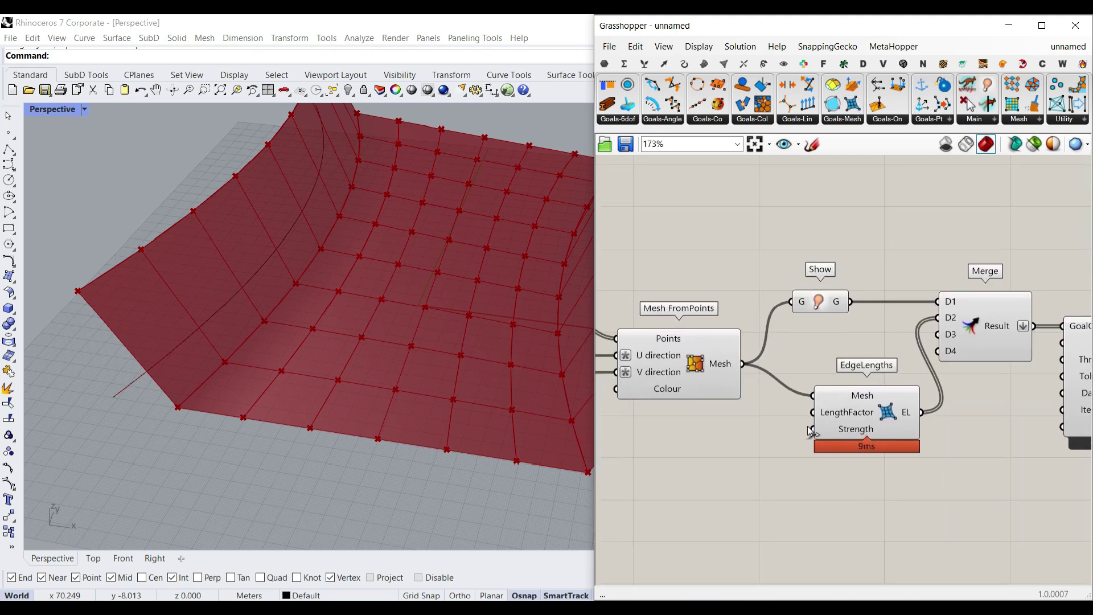
Step: Create a two-decimal number slider starting at 0.00 and connect it to the LengthFactor input of EdgeLengths
scroll(807, 428, up, 1)
double_click(679, 431)
text(0)
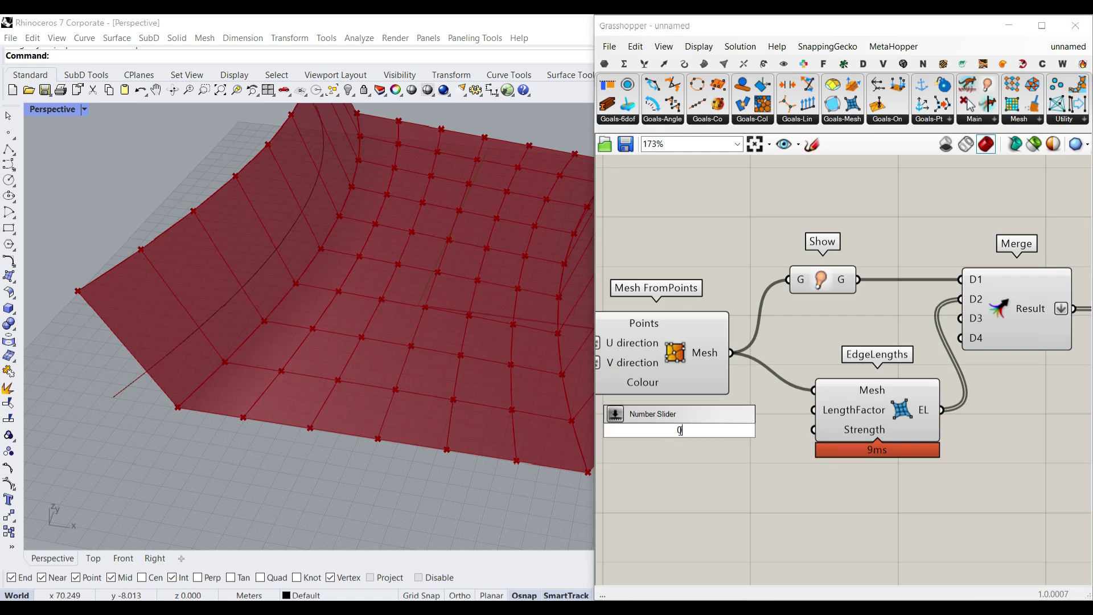
text(..100)
key(Return)
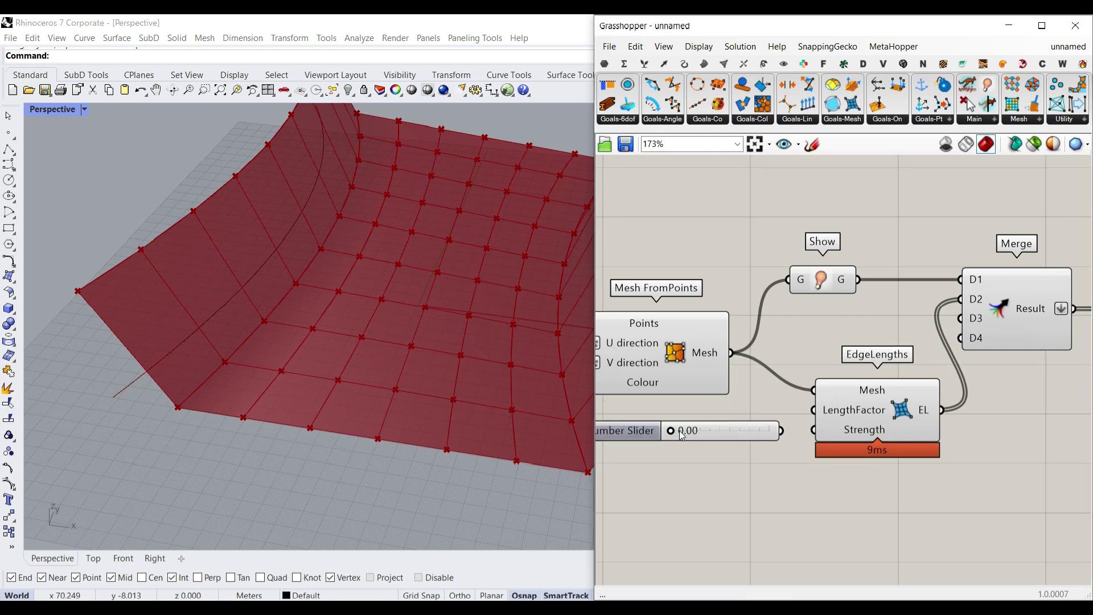
scroll(803, 431, up, 1)
drag(823, 409, 823, 410)
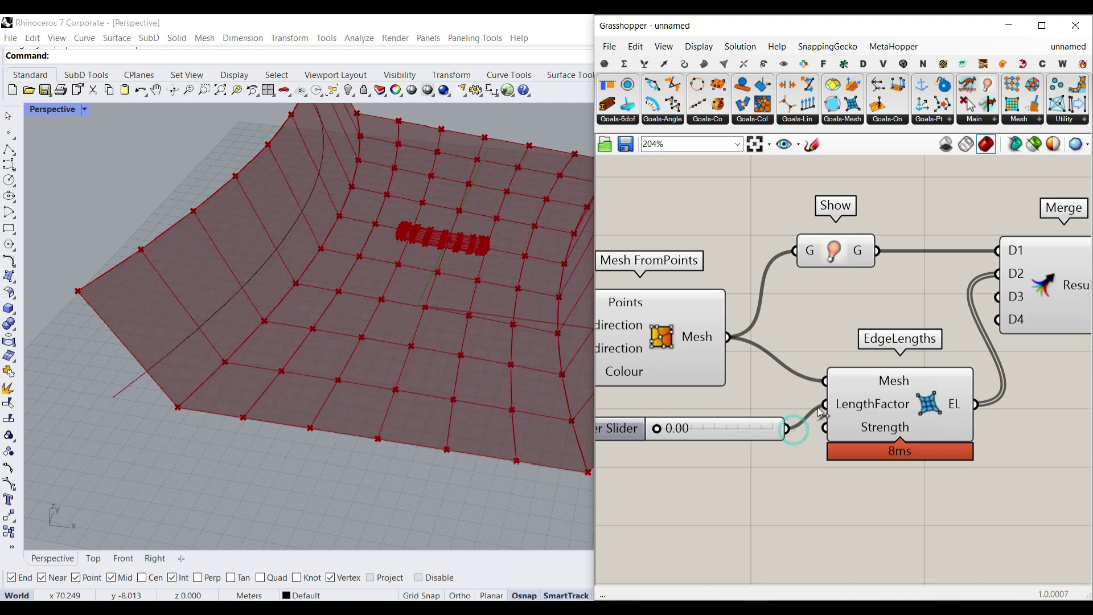
right_drag(739, 449, 882, 474)
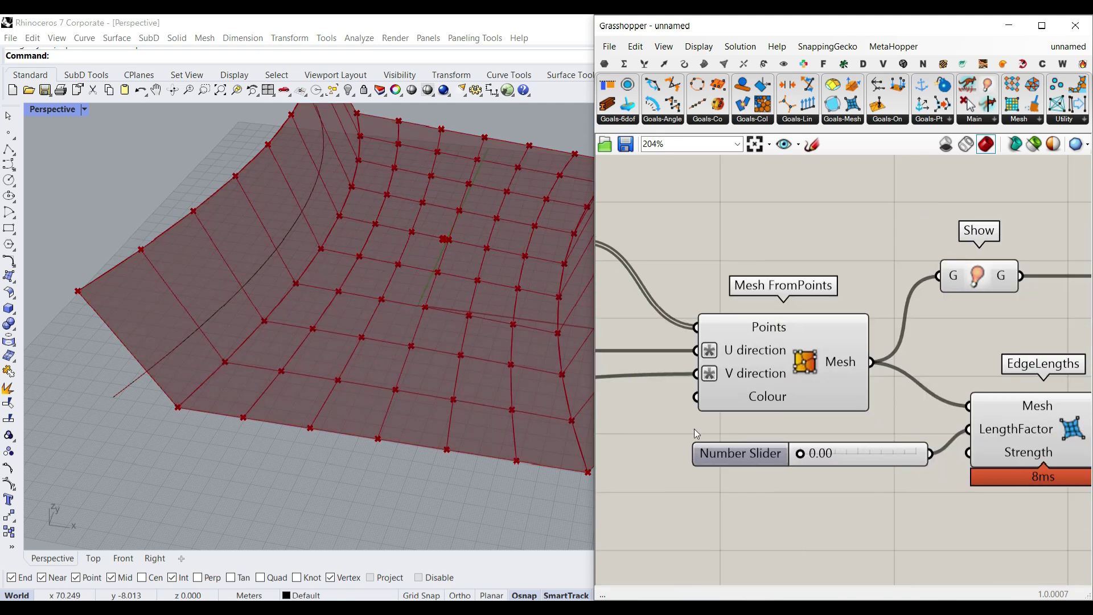
Step: Rename the LengthFactor slider as "Length multi." and set it to 0.25
right_click(763, 456)
text(Length m)
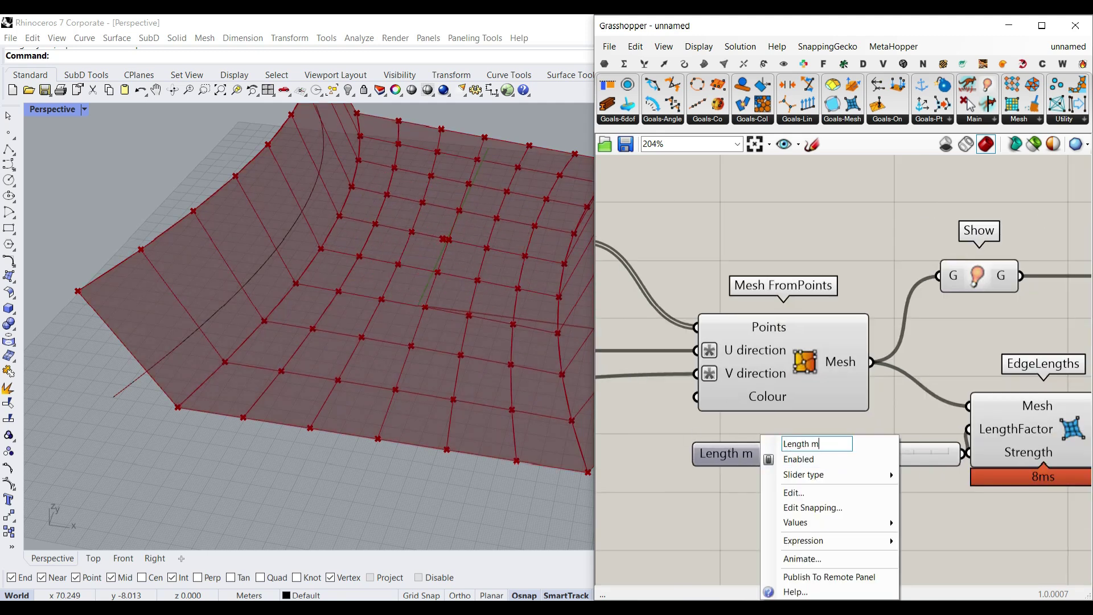
text(ulti.)
click(743, 498)
click(812, 455)
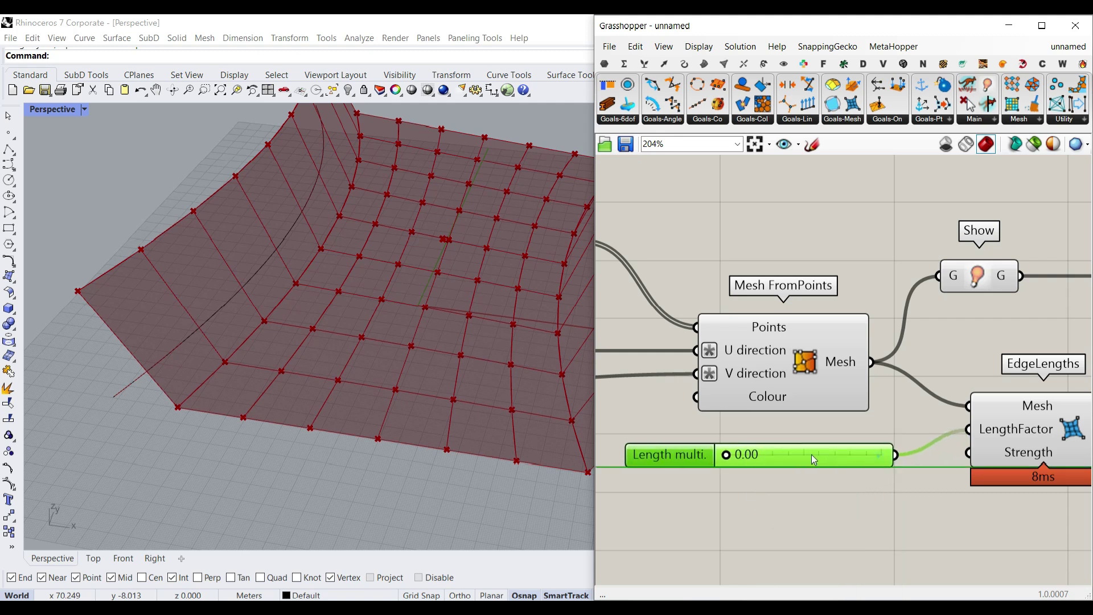
drag(731, 457, 764, 473)
Step: Add a Button component beside BouncySolver and connect it to the solver's Reset input
scroll(764, 472, down, 5)
scroll(909, 425, up, 4)
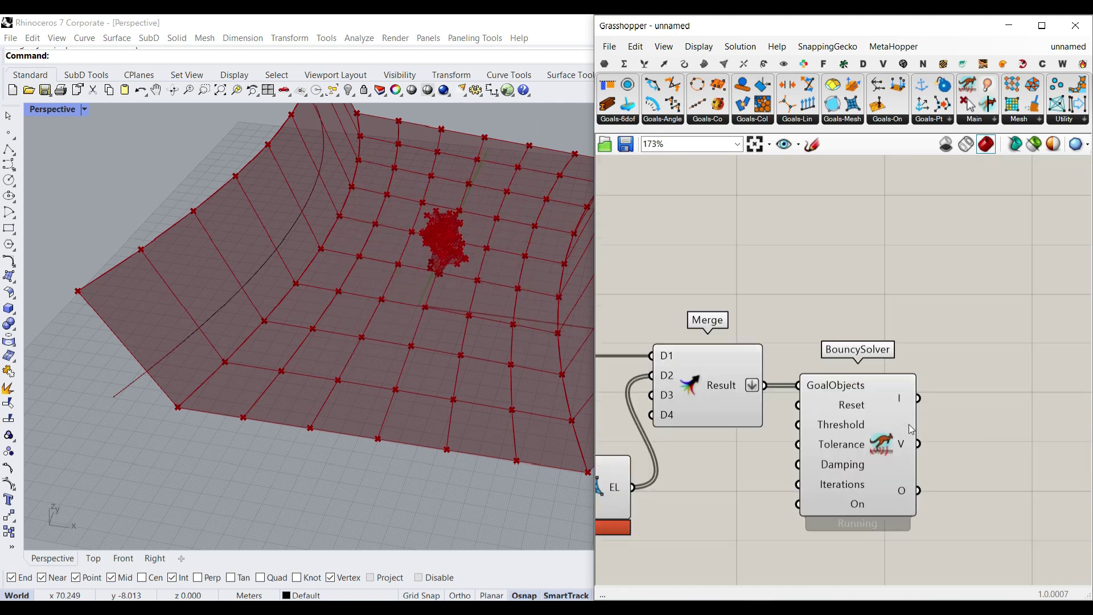
click(1013, 437)
scroll(911, 444, up, 2)
double_click(795, 445)
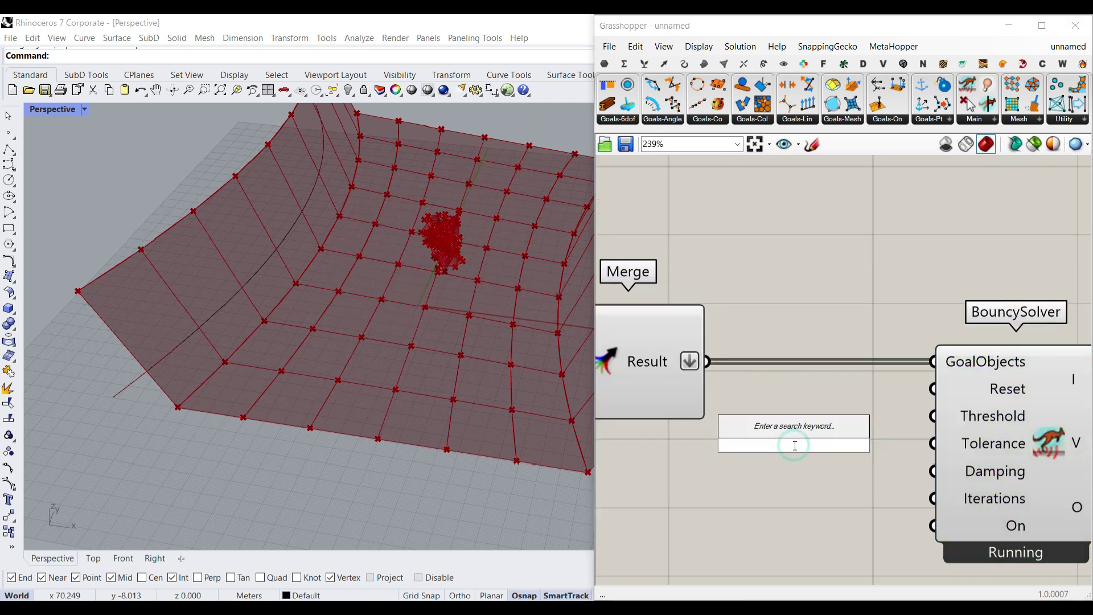
text(but)
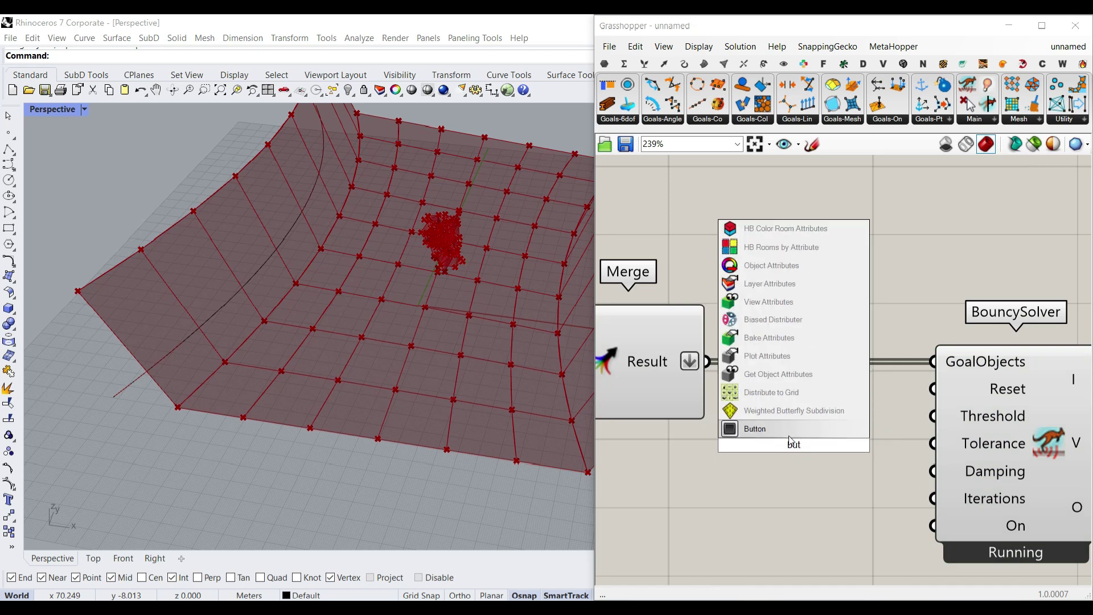
click(789, 435)
click(814, 444)
scroll(310, 442, down, 3)
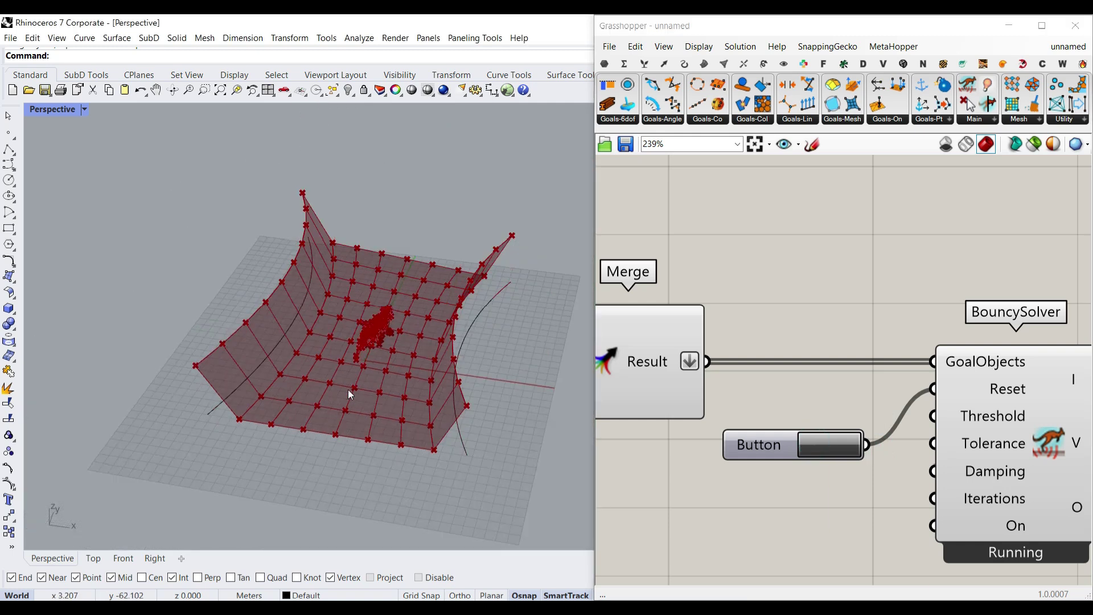
Step: Add a NakedVertices component below EdgeLengths and connect the Mesh FromPoints output to its Mesh input
scroll(727, 435, down, 3)
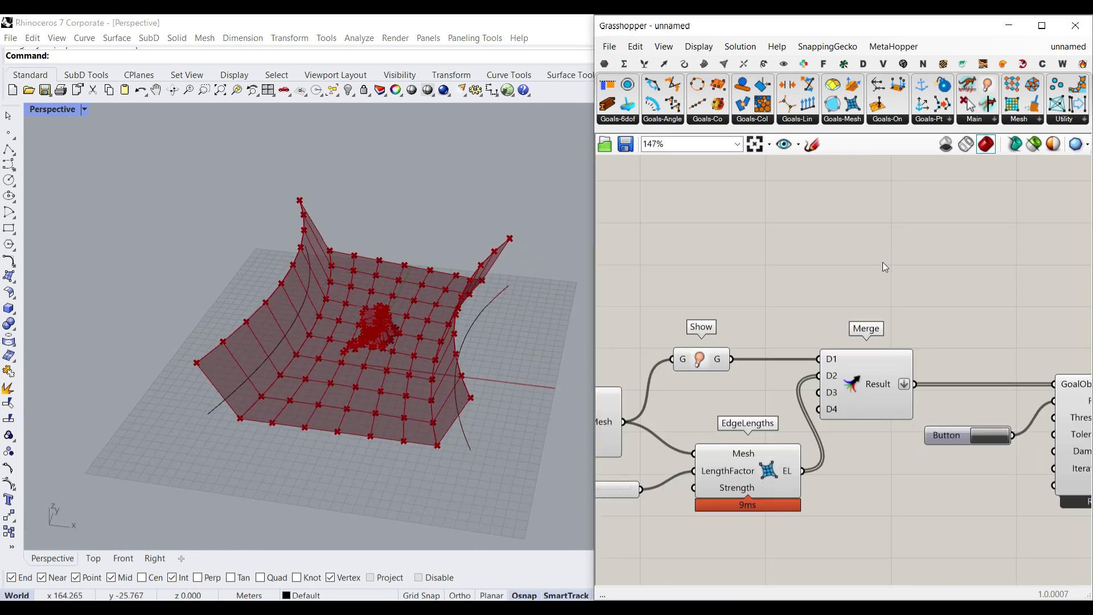
click(1019, 123)
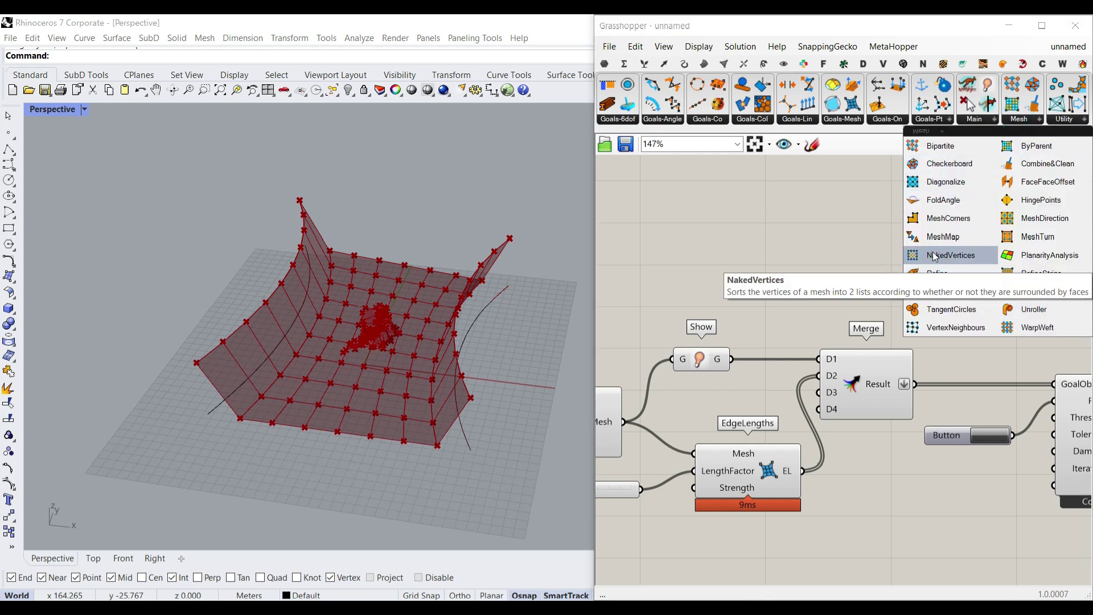
click(951, 255)
click(761, 555)
right_drag(761, 555, 849, 437)
drag(737, 325, 816, 460)
drag(869, 460, 823, 464)
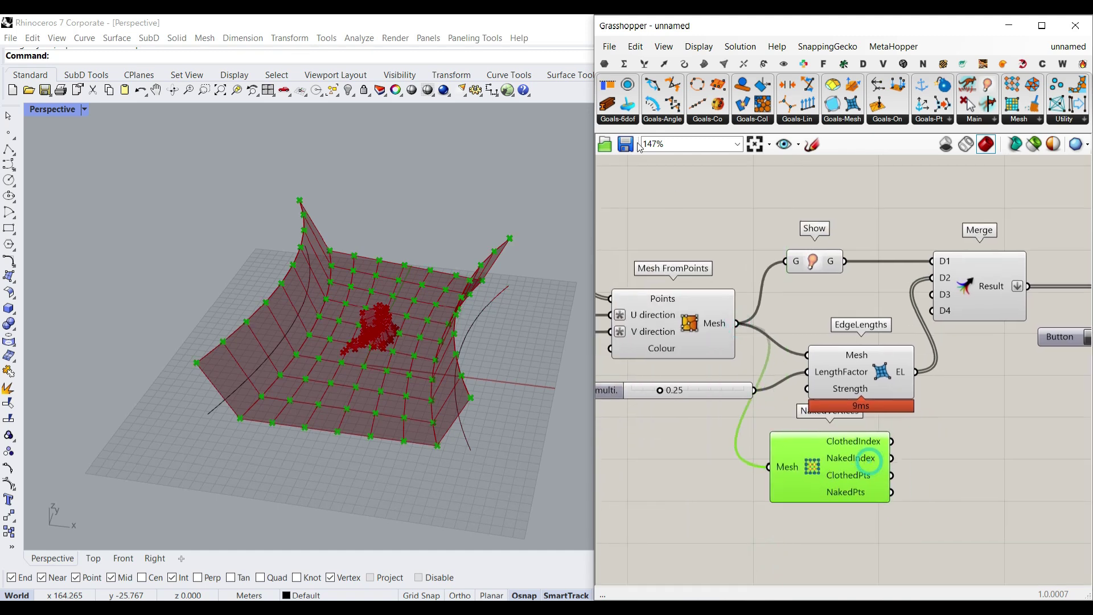
Step: Add a Point parameter fed by NakedPts of NakedVertices and check the mesh boundary points in the Rhino viewport
click(604, 63)
scroll(878, 508, up, 3)
click(955, 483)
drag(919, 483, 900, 483)
drag(953, 483, 960, 483)
right_drag(260, 448, 242, 292)
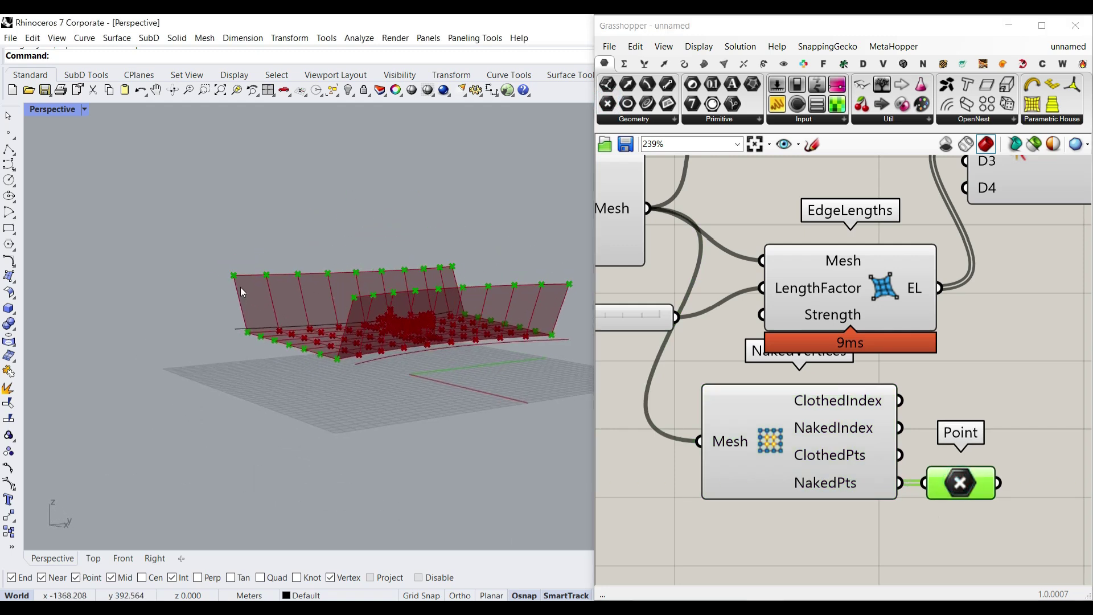
right_drag(364, 347, 506, 464)
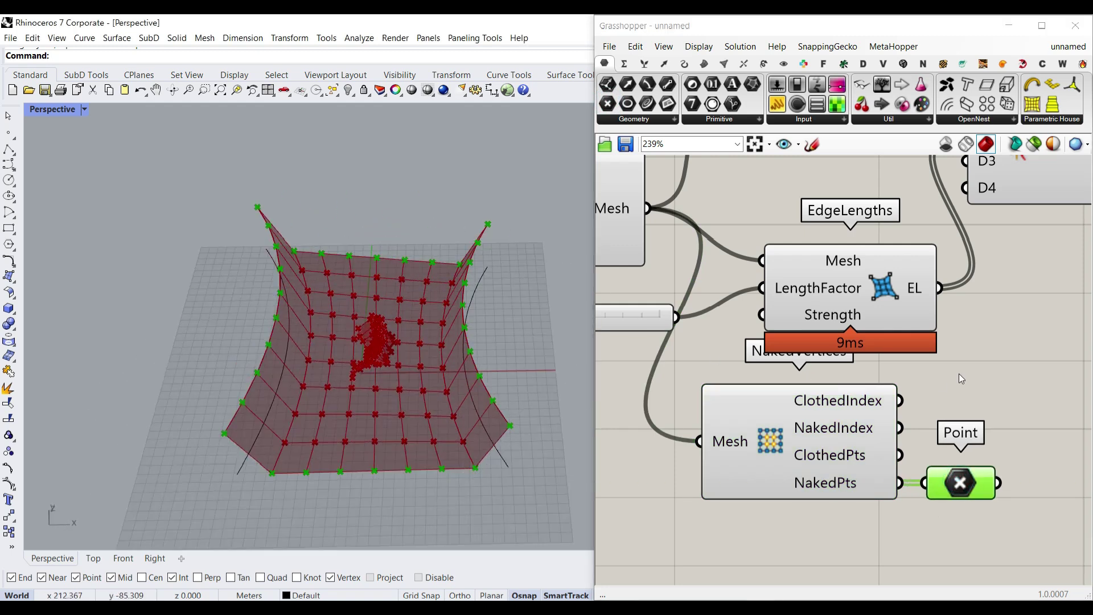
Step: Add a Kangaroo Anchor goal and connect the Point parameter of naked vertices to its Point input
right_drag(960, 378, 830, 380)
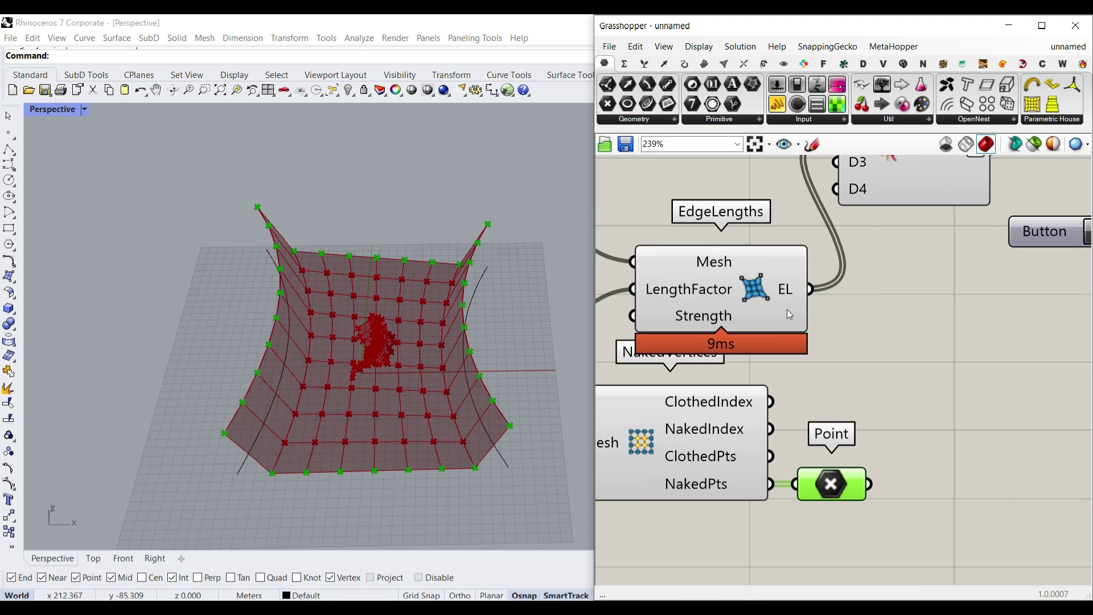
ctrl+alt+click(755, 287)
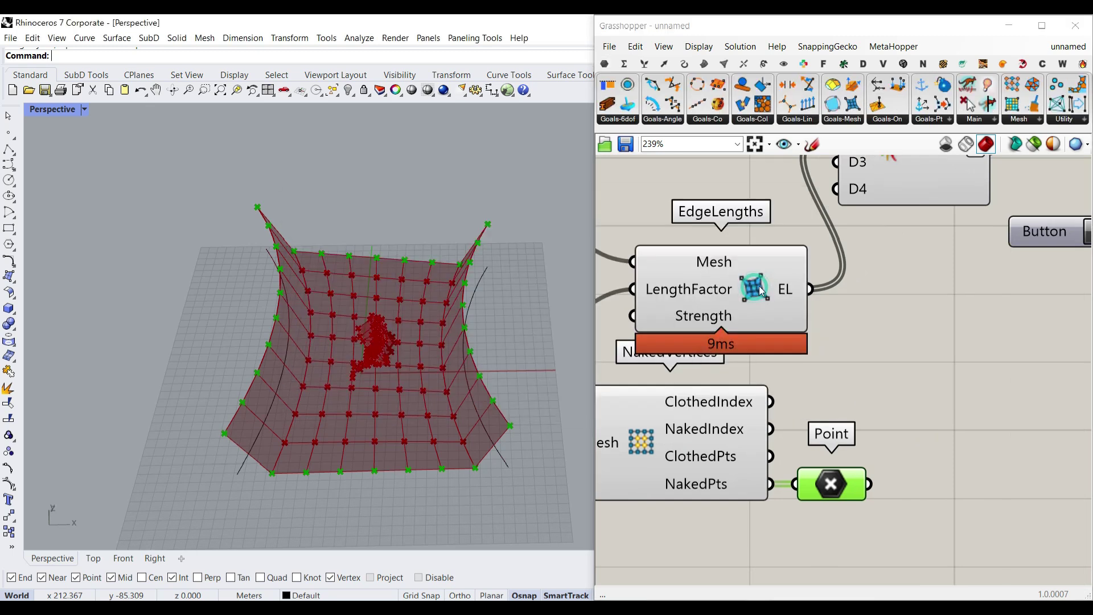
click(949, 120)
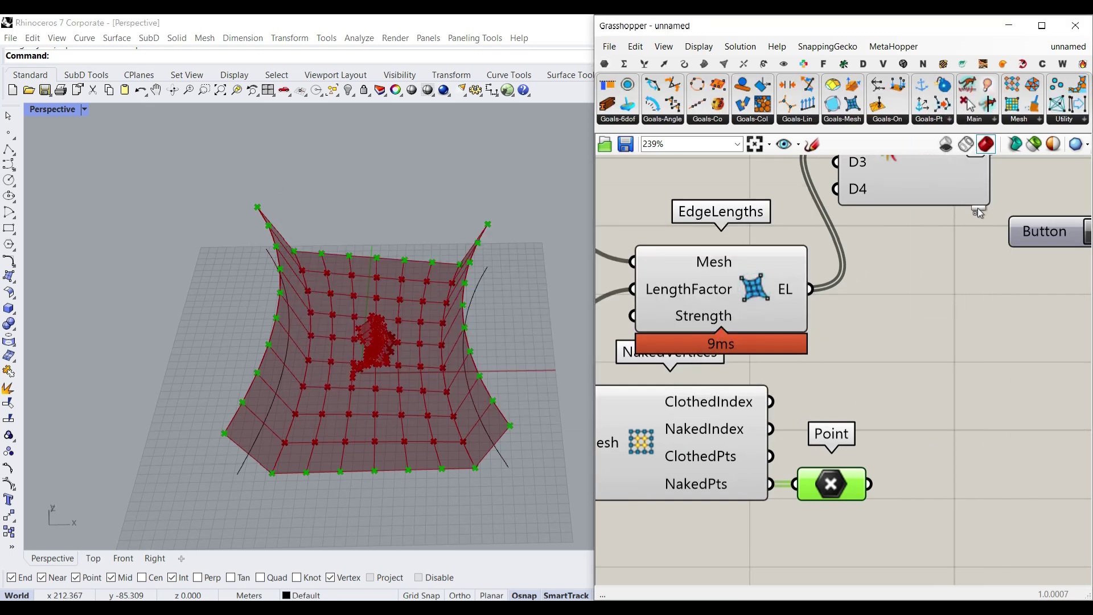
drag(945, 148, 937, 507)
scroll(816, 487, down, 4)
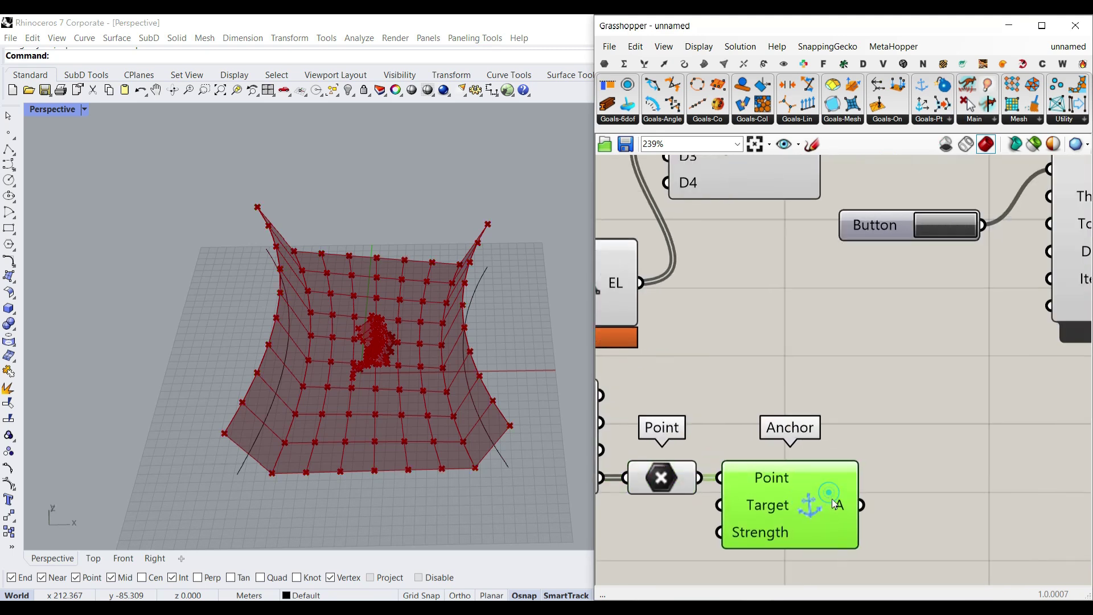
Step: Connect the Anchor output to Merge D3 and shift Merge, Button and BouncySolver farther from the goal components
drag(848, 502, 740, 305)
scroll(785, 332, down, 3)
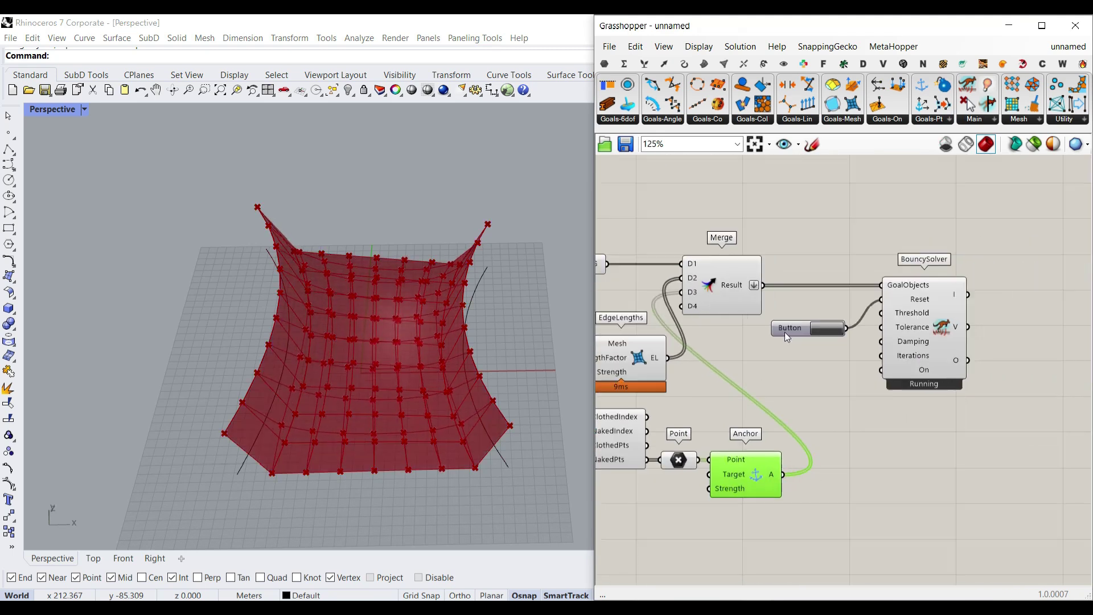
drag(960, 384, 747, 281)
click(850, 224)
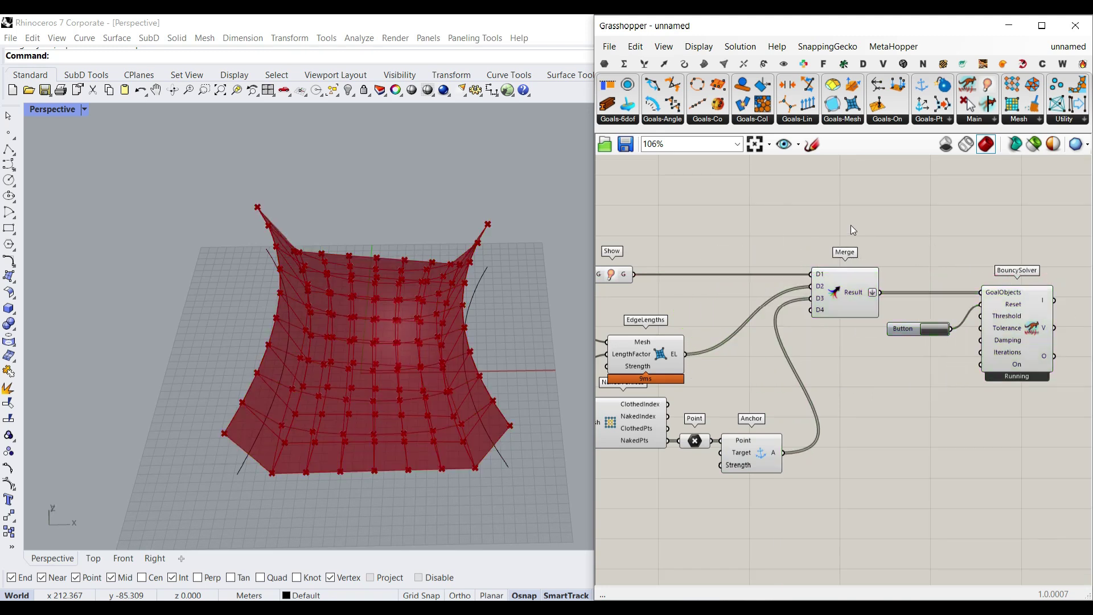
Step: Select all the definition's components and turn off their geometry preview, leaving only the two base curves displayed
scroll(886, 358, down, 4)
scroll(896, 379, down, 1)
drag(951, 427, 638, 296)
click(695, 279)
scroll(881, 396, down, 4)
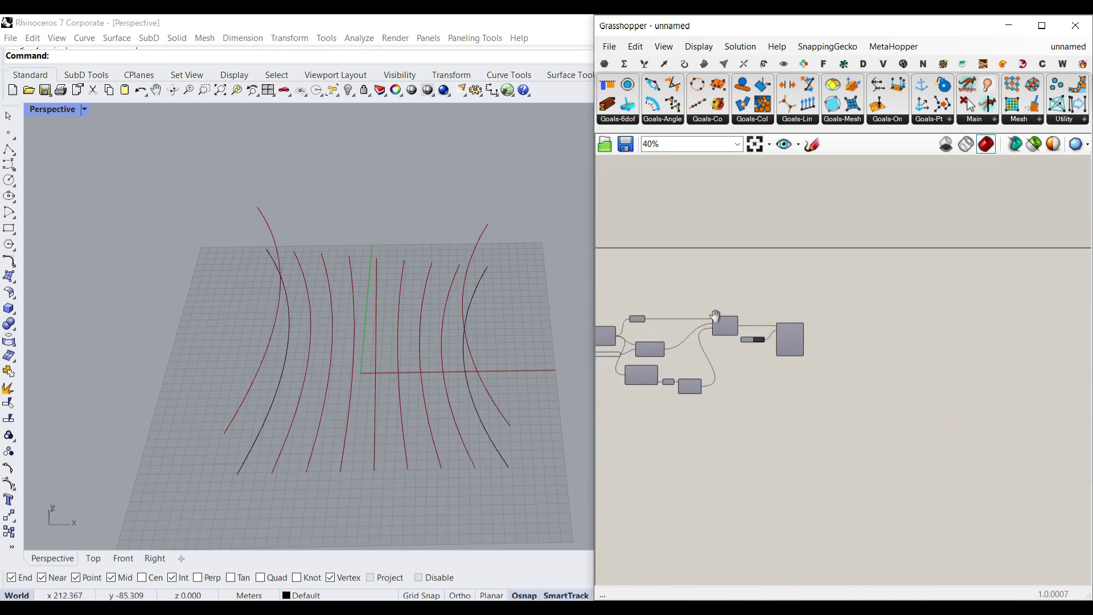
drag(880, 396, 676, 291)
right_click(713, 259)
click(749, 281)
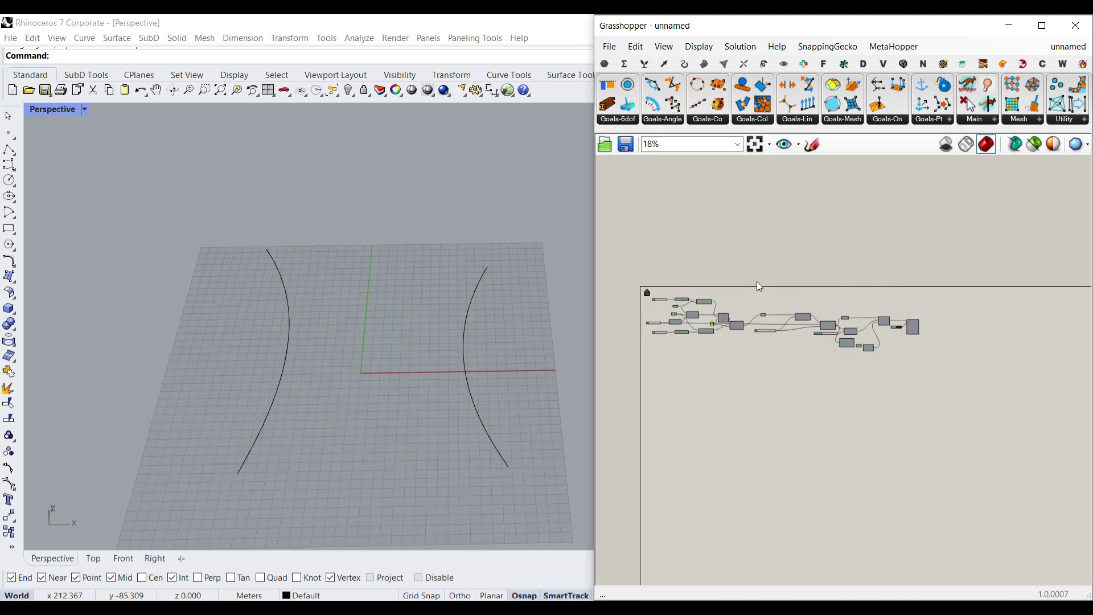
Step: Add a List Item component fed by the O output of BouncySolver and reset the simulation
scroll(808, 346, up, 9)
scroll(844, 297, up, 4)
mouse_move(834, 310)
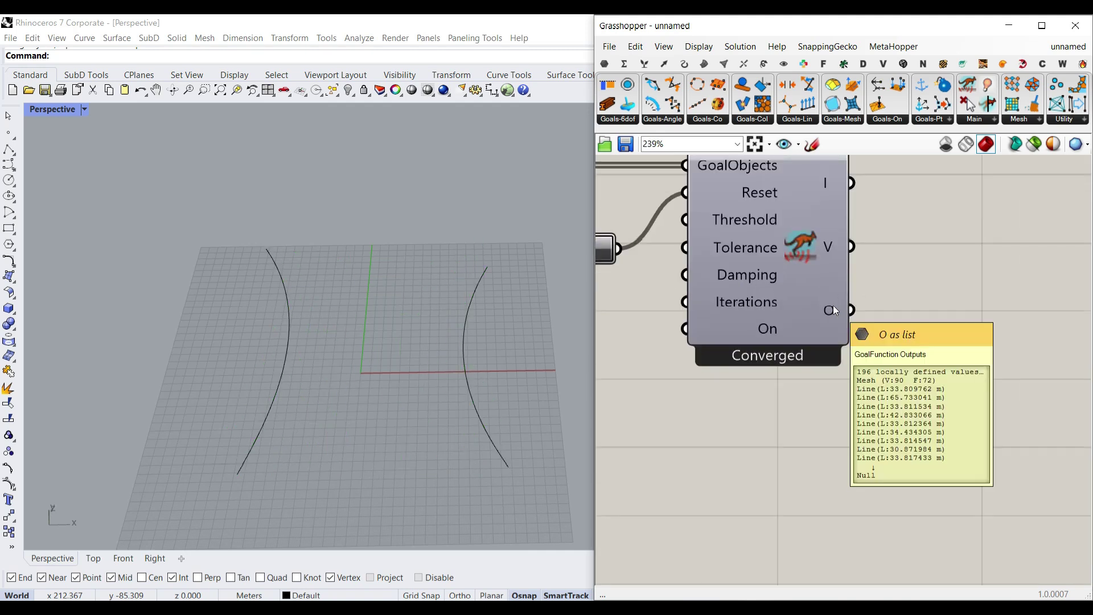
click(644, 63)
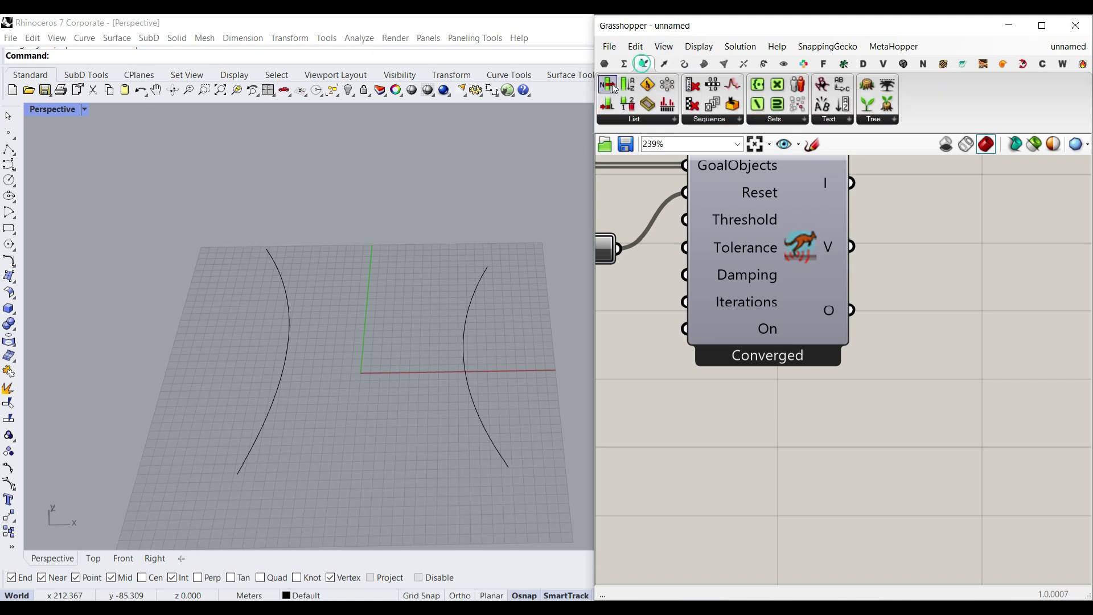
click(928, 338)
drag(930, 340, 944, 339)
click(877, 429)
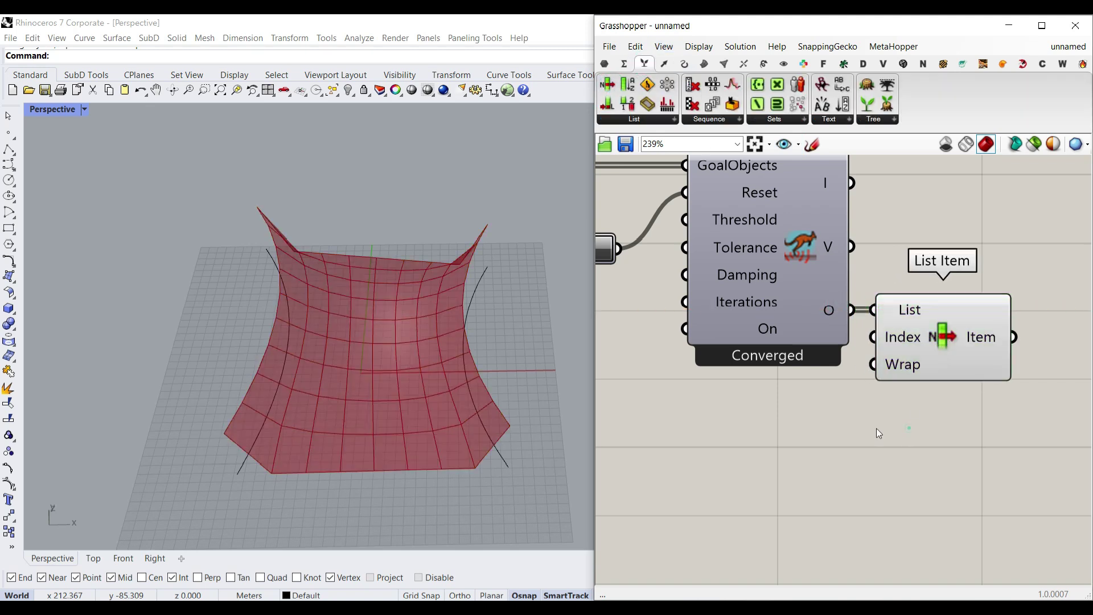
right_drag(840, 464, 910, 428)
scroll(910, 428, down, 3)
click(747, 293)
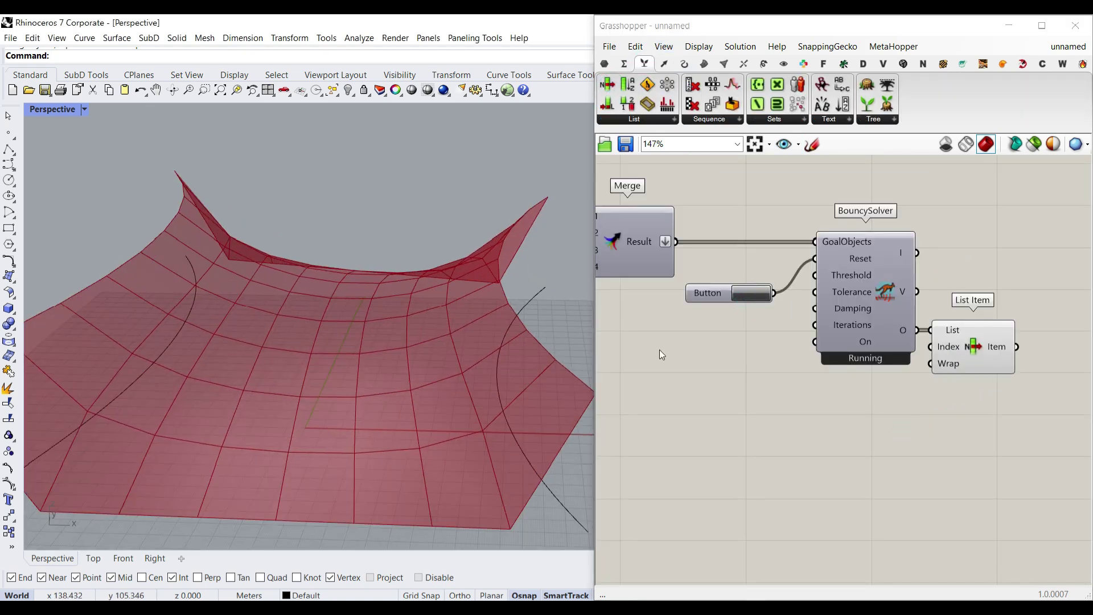
Step: Test the relaxed mesh by raising one base curve vertically and lowering it back to the ground plane
right_drag(464, 401, 512, 374)
scroll(394, 392, down, 5)
drag(486, 386, 480, 344)
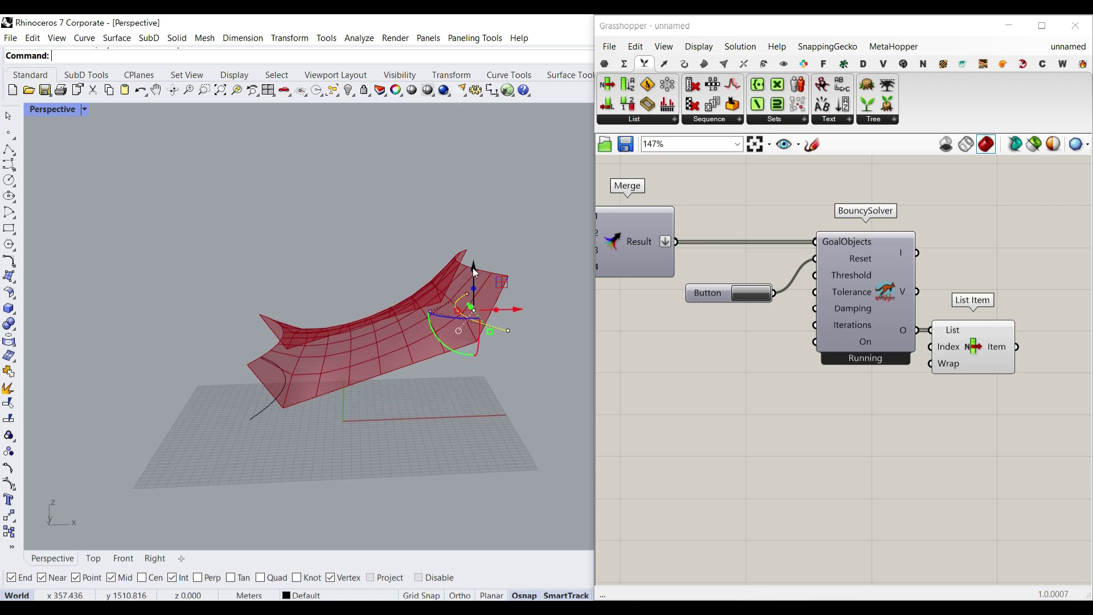
drag(473, 266, 474, 344)
click(520, 317)
Step: Raise the upper edge-height slider and set the z1 slider to 100.00
scroll(717, 388, down, 5)
right_drag(644, 388, 942, 391)
right_drag(780, 390, 937, 391)
right_drag(742, 366, 930, 369)
scroll(638, 285, up, 6)
drag(687, 275, 717, 276)
scroll(376, 358, up, 3)
right_drag(686, 436, 724, 353)
scroll(725, 353, down, 3)
scroll(689, 405, up, 5)
drag(750, 459, 831, 454)
scroll(268, 369, down, 4)
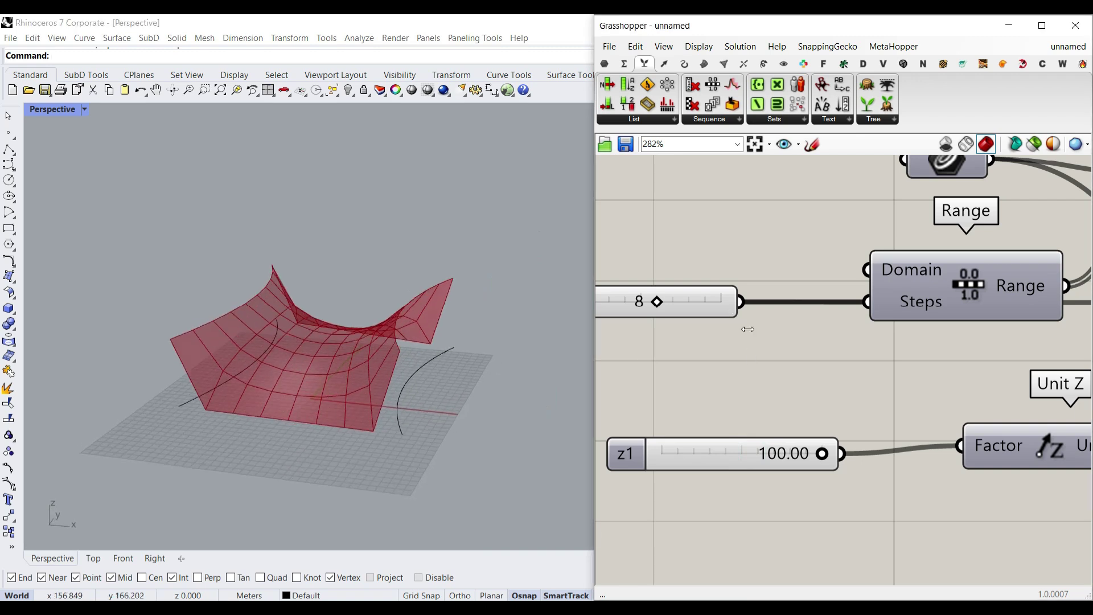
Step: Set the Range Steps slider to 12 and increase the division count feeding Divide Curve
right_drag(662, 307, 692, 344)
drag(689, 339, 750, 347)
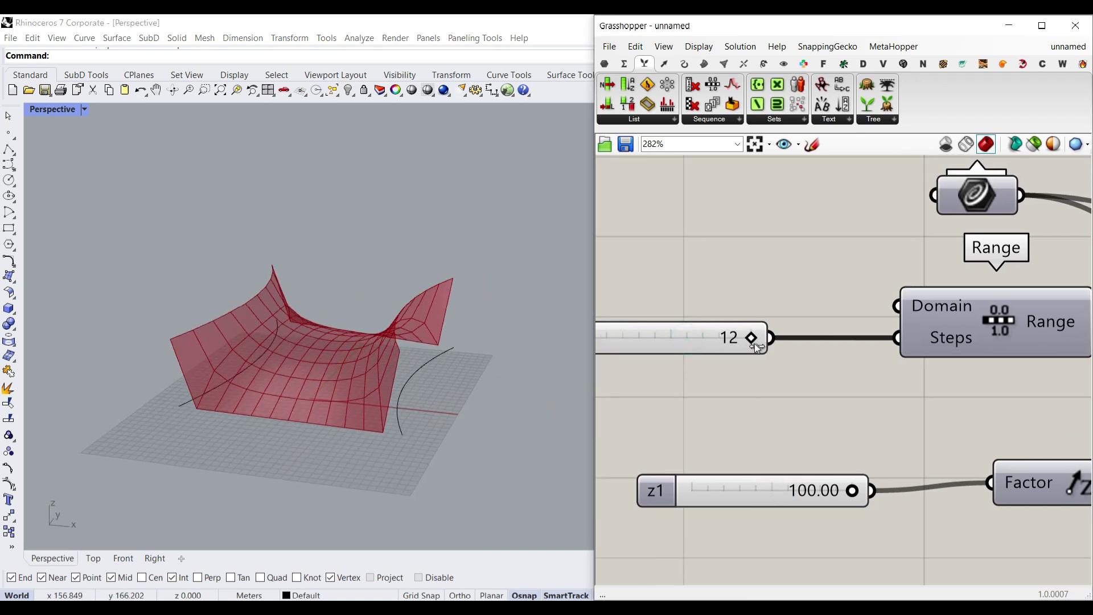
right_drag(366, 337, 450, 346)
scroll(633, 346, down, 4)
scroll(663, 351, down, 2)
right_drag(868, 371, 771, 378)
right_drag(1038, 370, 731, 375)
scroll(761, 394, up, 8)
drag(754, 397, 789, 395)
right_drag(427, 404, 376, 350)
scroll(860, 396, down, 7)
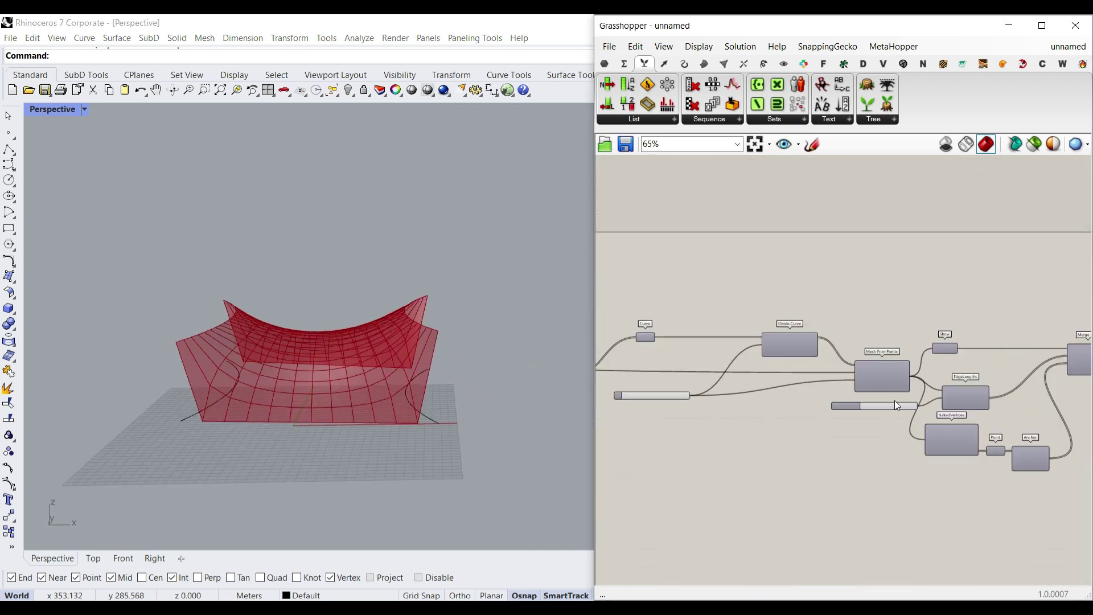
Step: Try the Length multi. slider of EdgeLengths at 1.00, and set it to 0.00
scroll(895, 405, up, 5)
drag(779, 395, 866, 394)
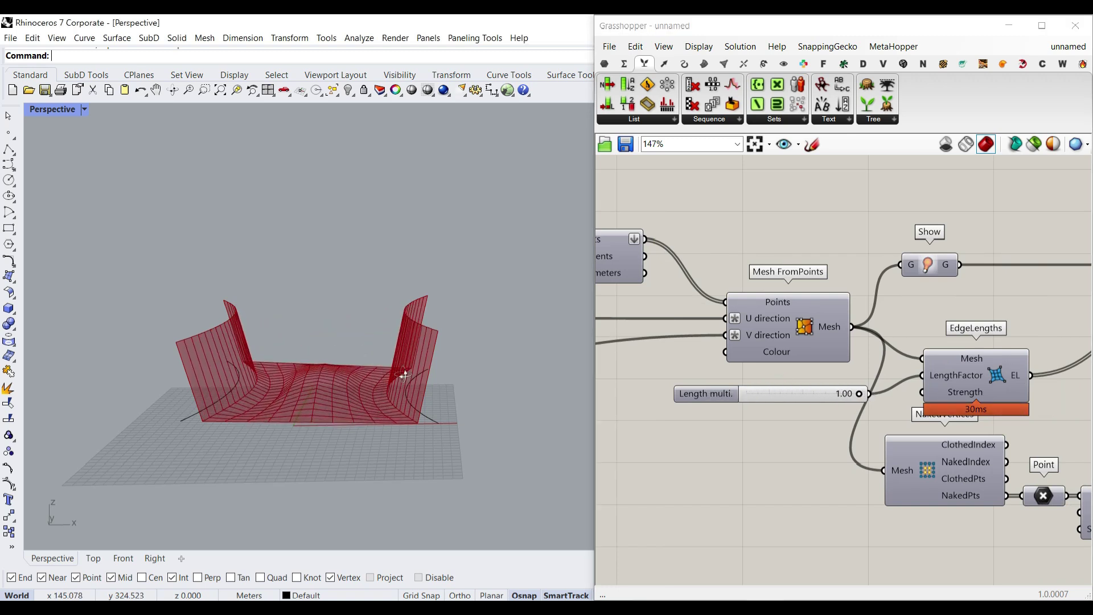
scroll(370, 387, up, 3)
drag(859, 393, 697, 404)
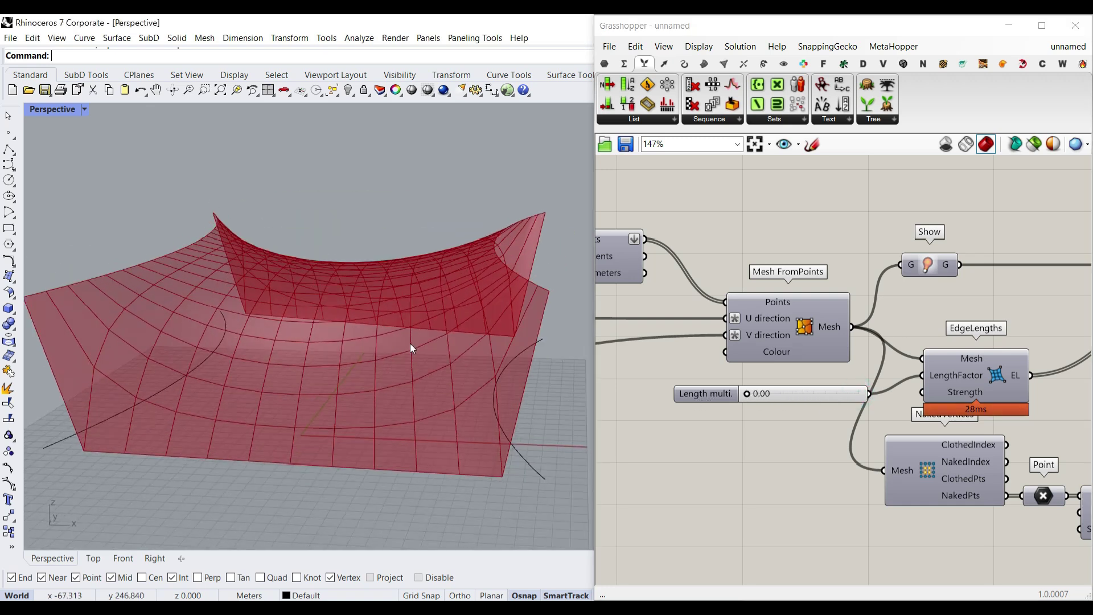
Step: Add a Kangaroo VertexLoads goal fed by the Mesh FromPoints output and connect it to Merge D4
scroll(784, 387, down, 3)
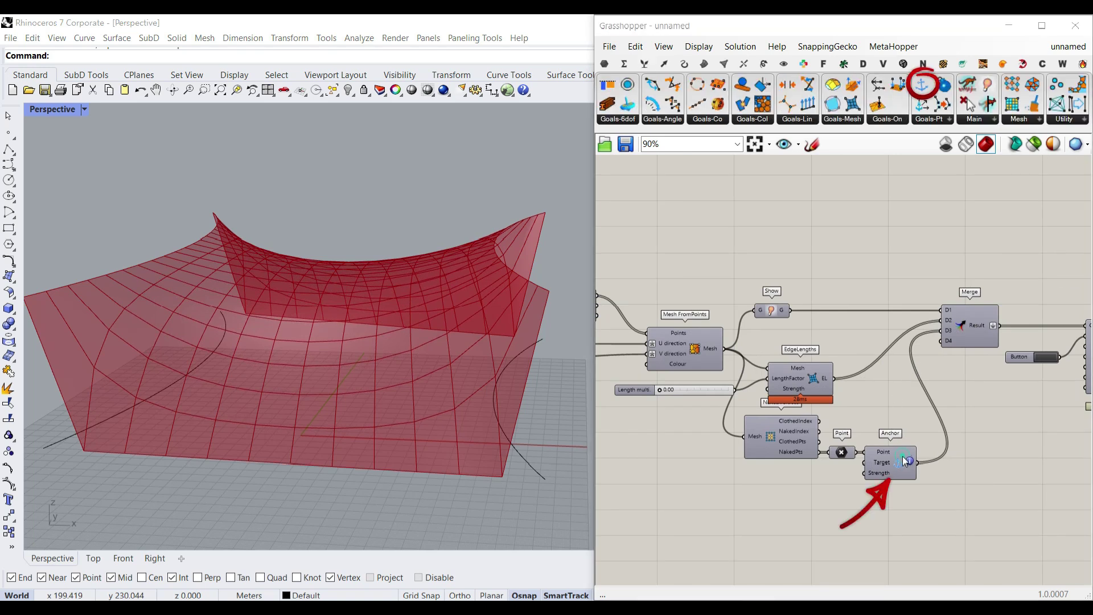
click(849, 120)
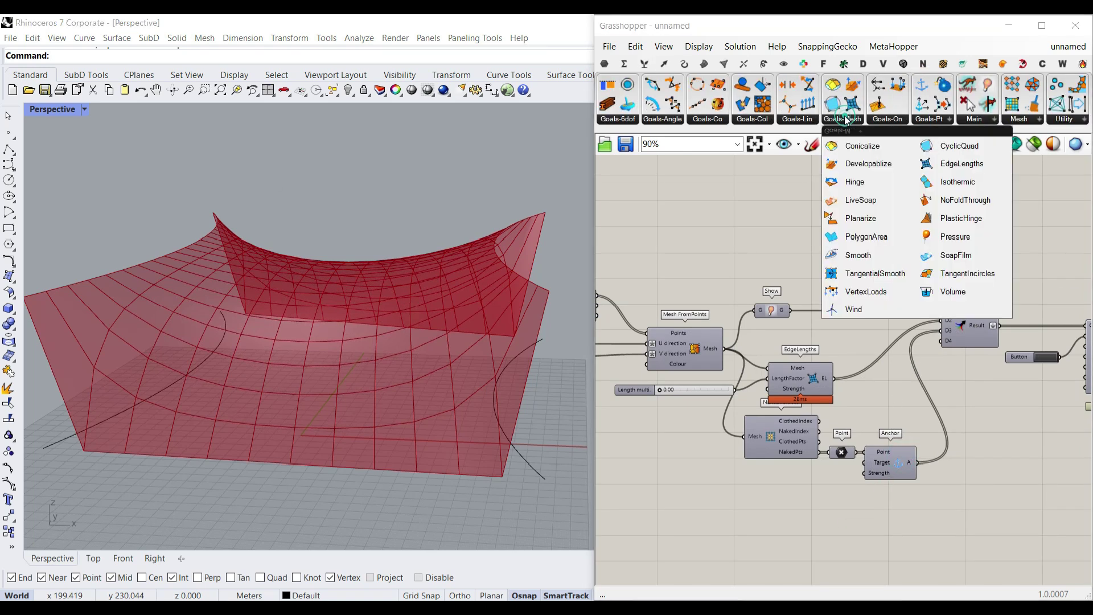
click(869, 293)
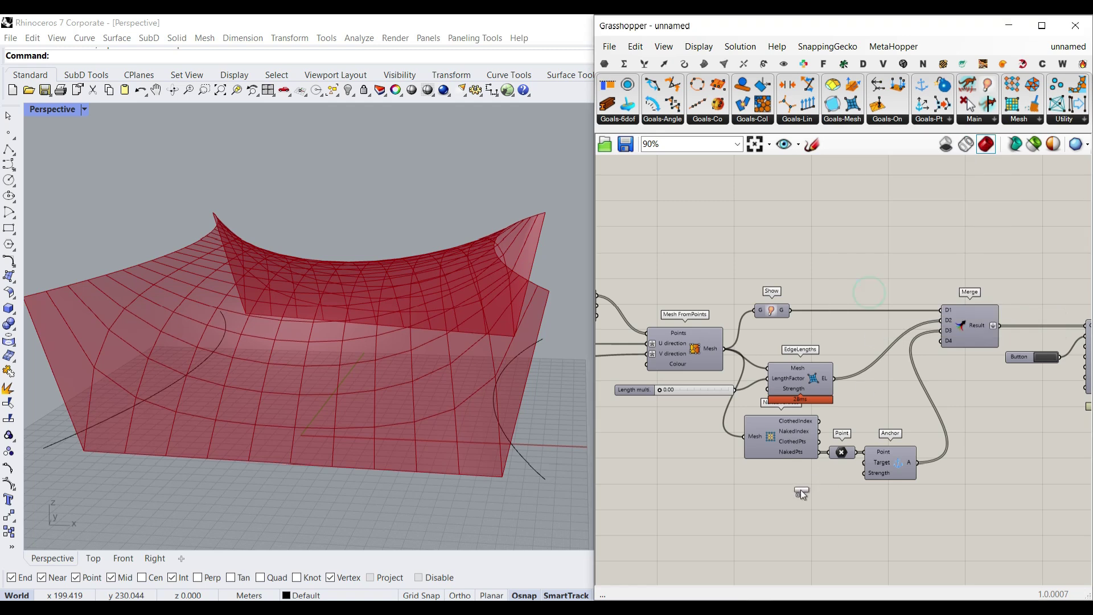
scroll(744, 436, up, 2)
drag(722, 312, 766, 535)
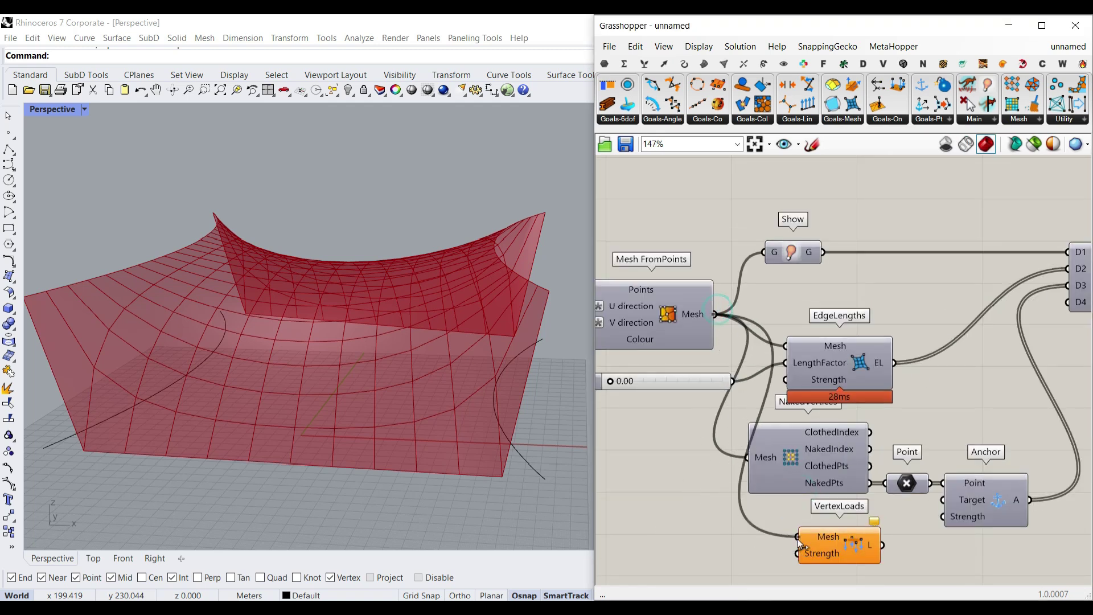
scroll(826, 537, up, 1)
drag(902, 419, 1021, 296)
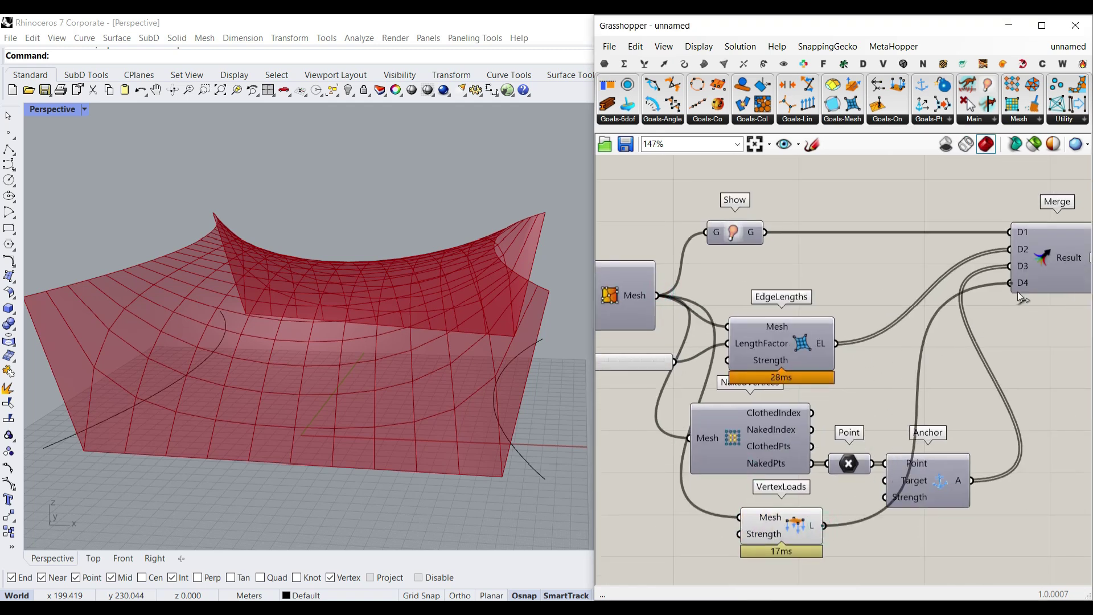
Step: Add a number slider ranging from -10 to 10.00, connect it to VertexLoads Strength and set it to -2.90
right_drag(655, 543, 727, 488)
scroll(727, 488, up, 3)
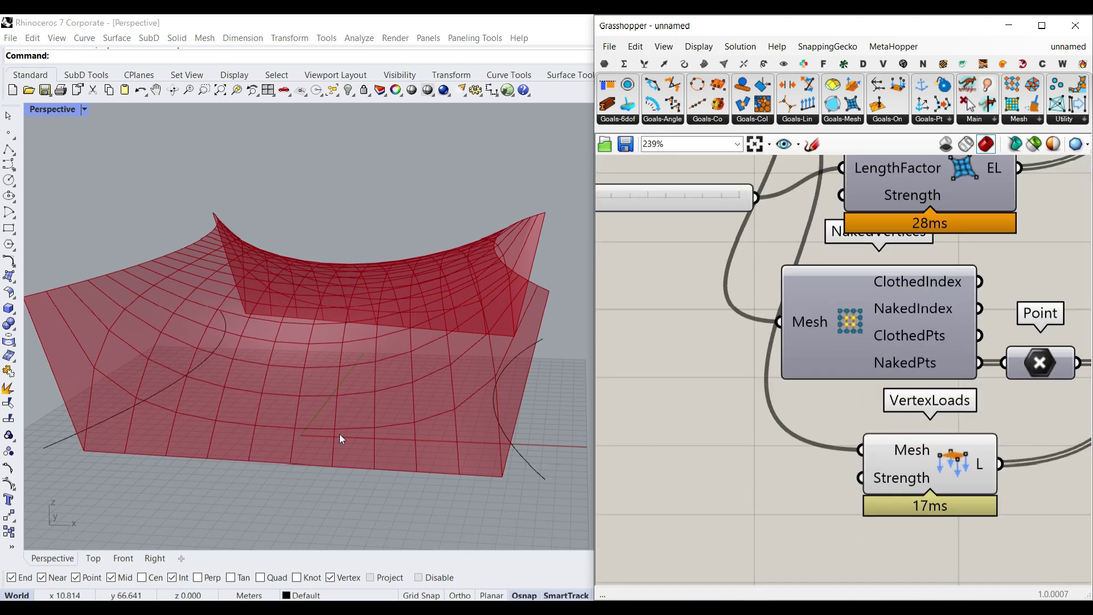
double_click(730, 486)
text(-10..10.00)
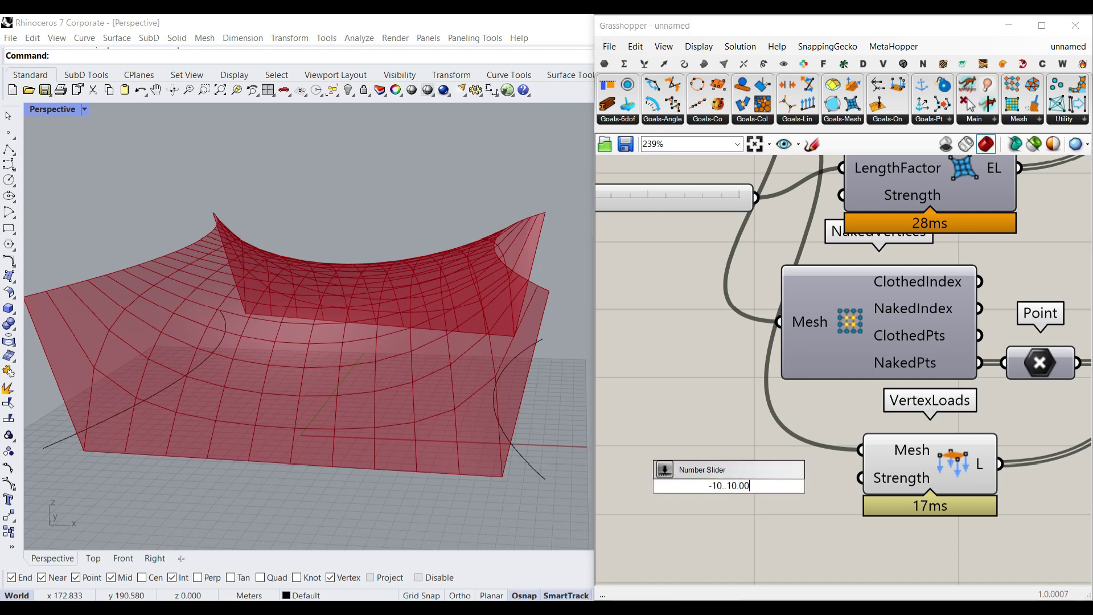
key(Return)
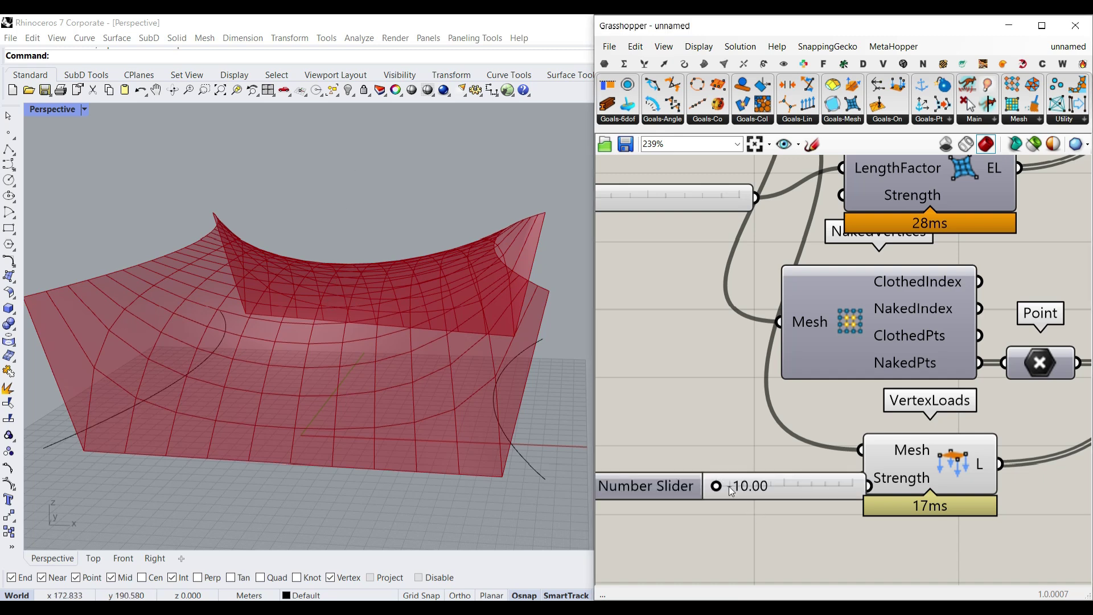
drag(800, 482, 861, 478)
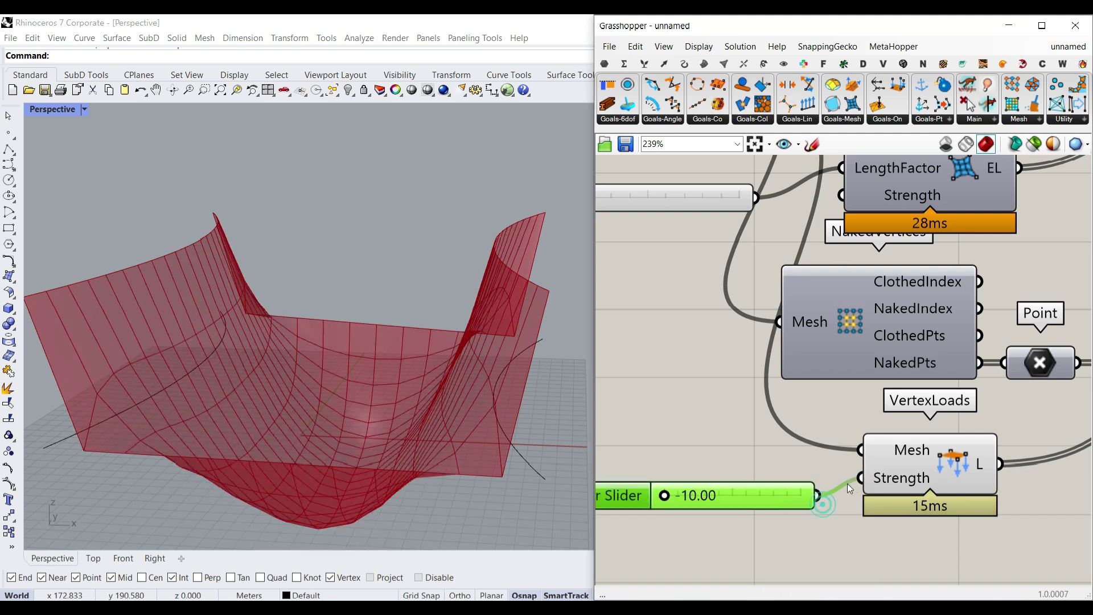
drag(668, 497, 711, 497)
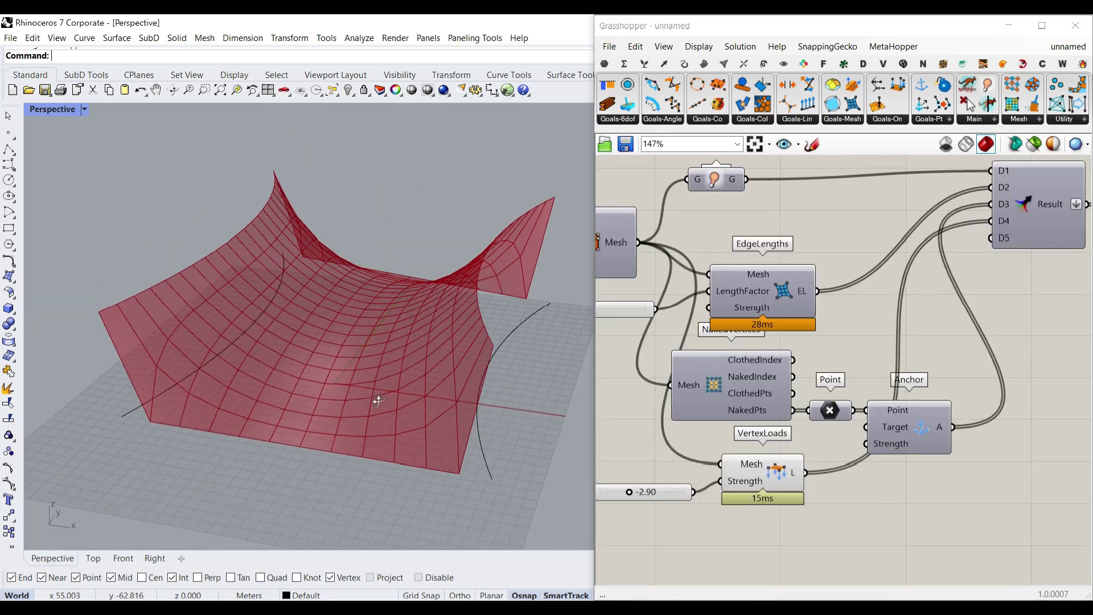
right_drag(378, 400, 378, 402)
Step: Add a Boolean Toggle below the Button and connect it to the On input of BouncySolver
right_drag(867, 364, 762, 370)
right_drag(1082, 297, 845, 368)
scroll(842, 369, up, 3)
double_click(748, 378)
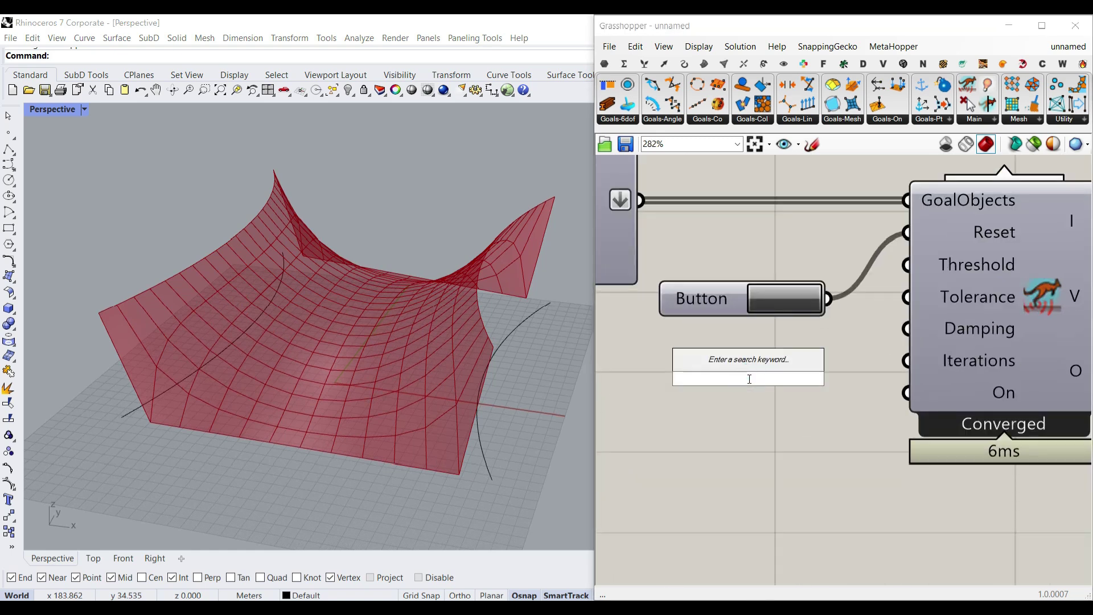
text(tog)
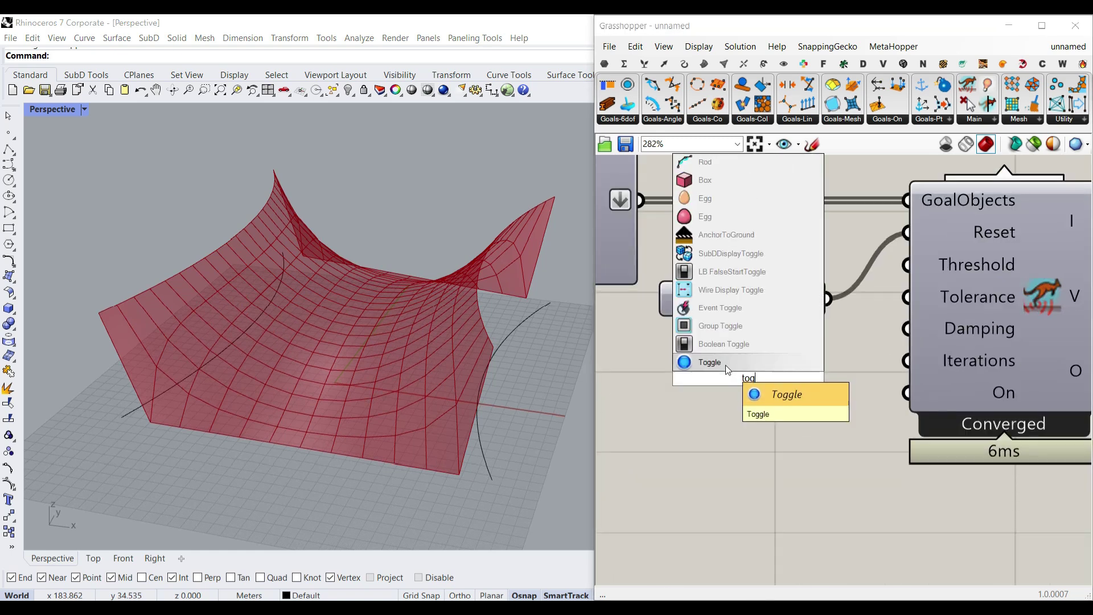
click(724, 345)
drag(870, 378, 815, 336)
drag(740, 380, 707, 383)
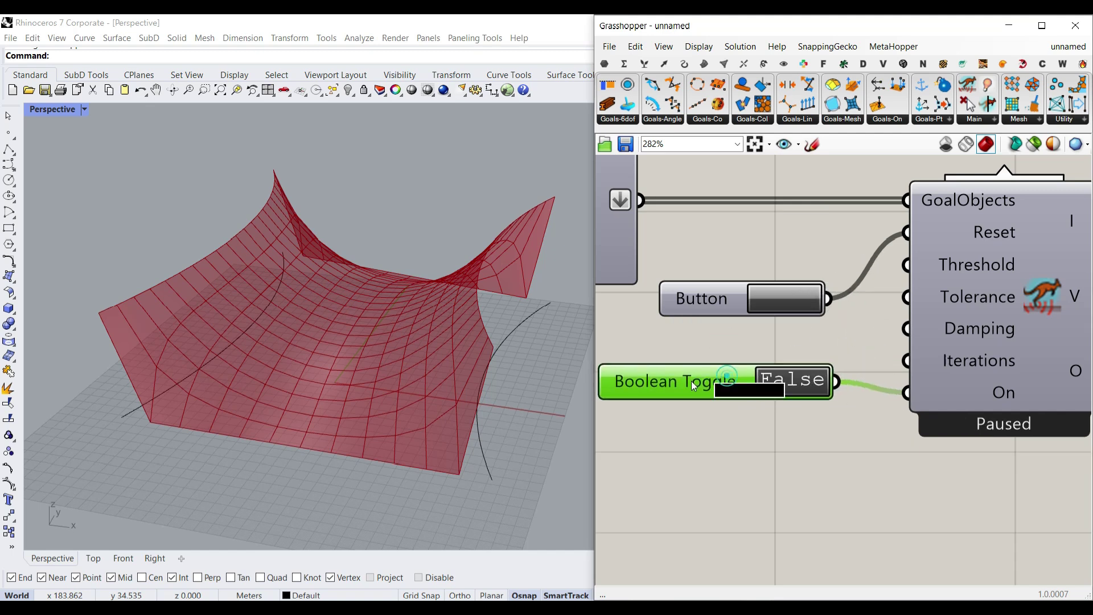
Step: Rename the Boolean Toggle as Run and the Button as Reset
right_click(750, 387)
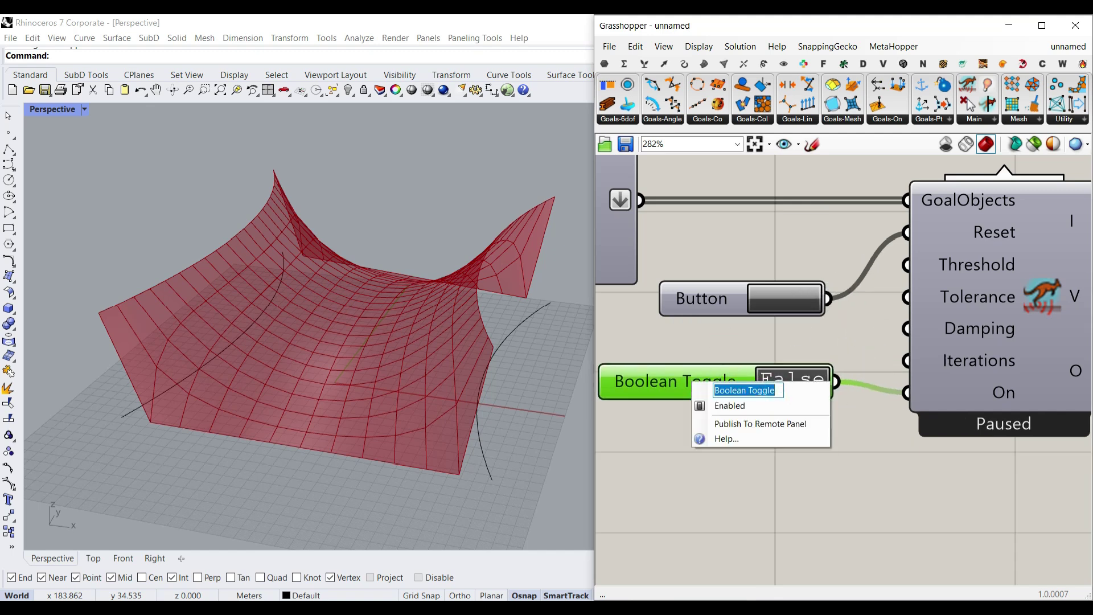
text(Run)
right_click(678, 290)
right_click(680, 290)
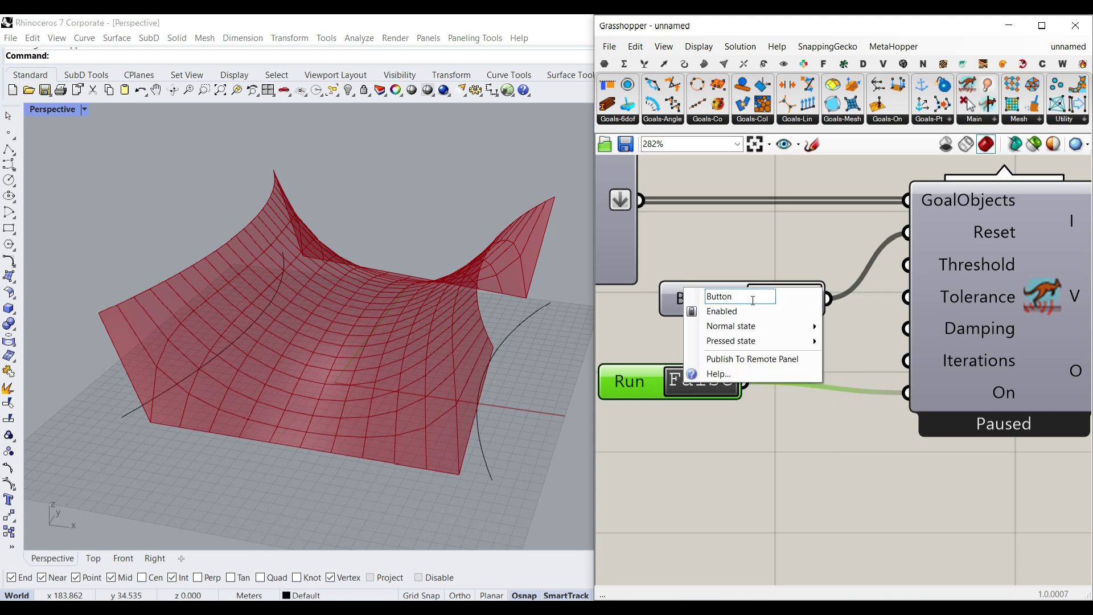
text(Reset)
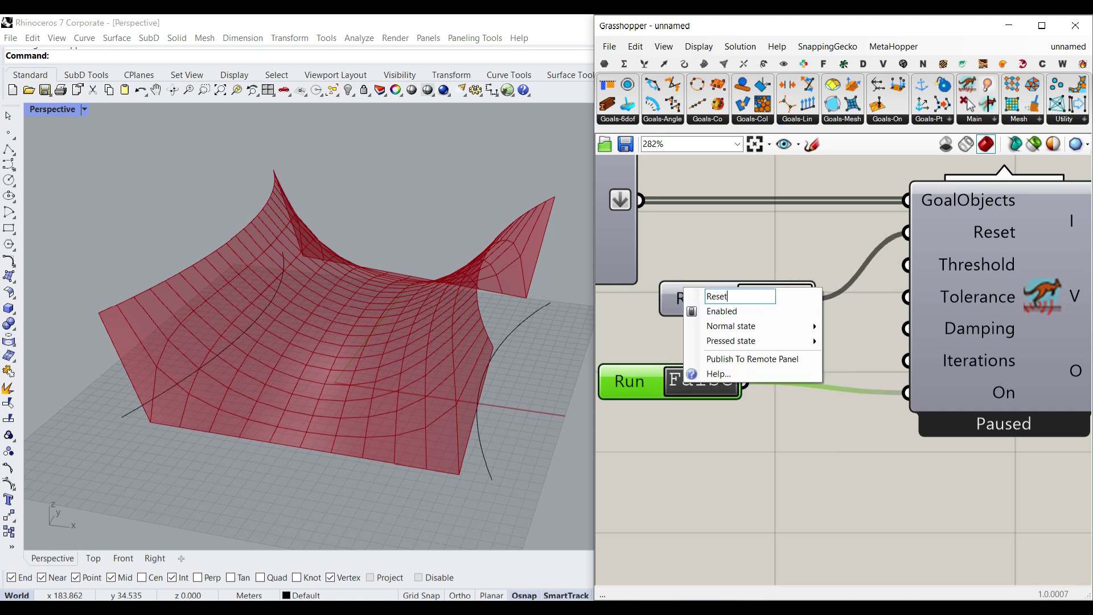
click(713, 247)
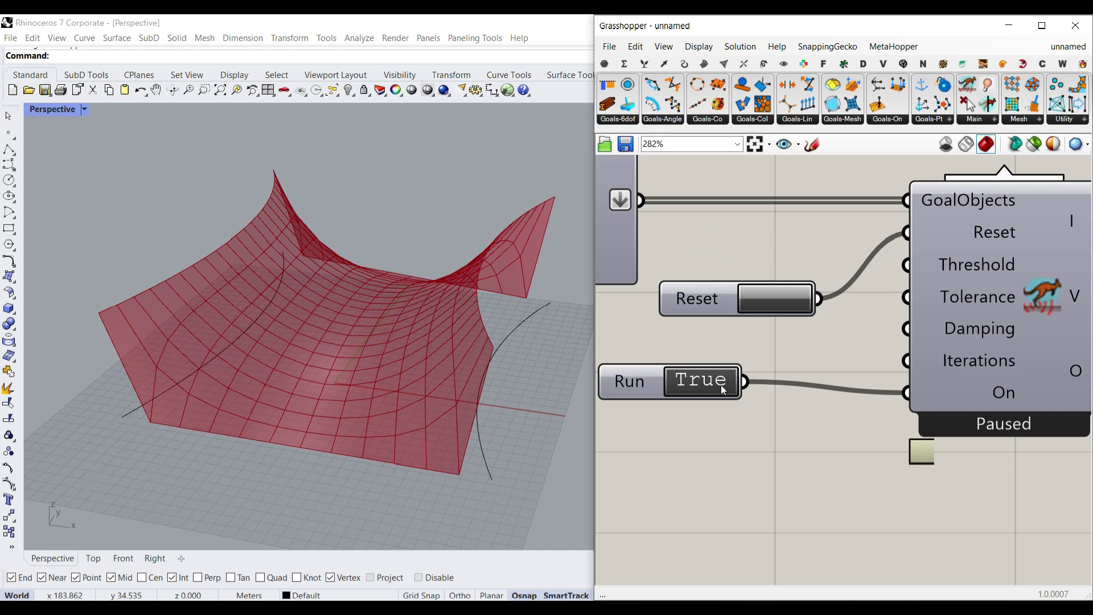
Step: Reset the simulation with Run set to True and inspect the relaxing mesh in the Rhino viewport
click(780, 299)
click(406, 412)
right_drag(406, 413, 536, 458)
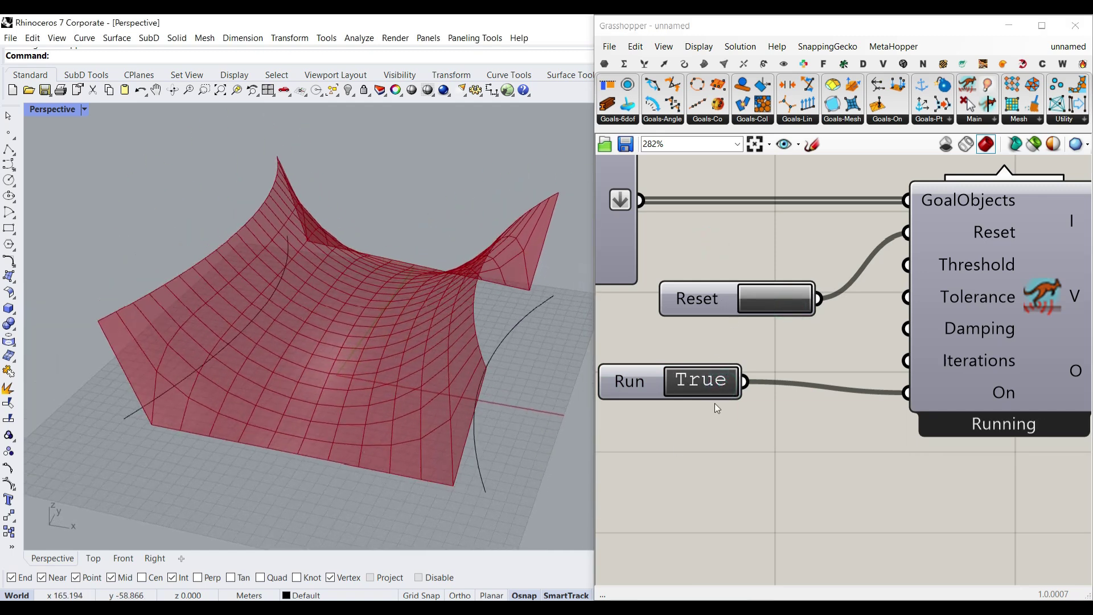
Step: Pause and resume the simulation by switching Run to False and back to True
click(719, 387)
double_click(718, 387)
double_click(719, 387)
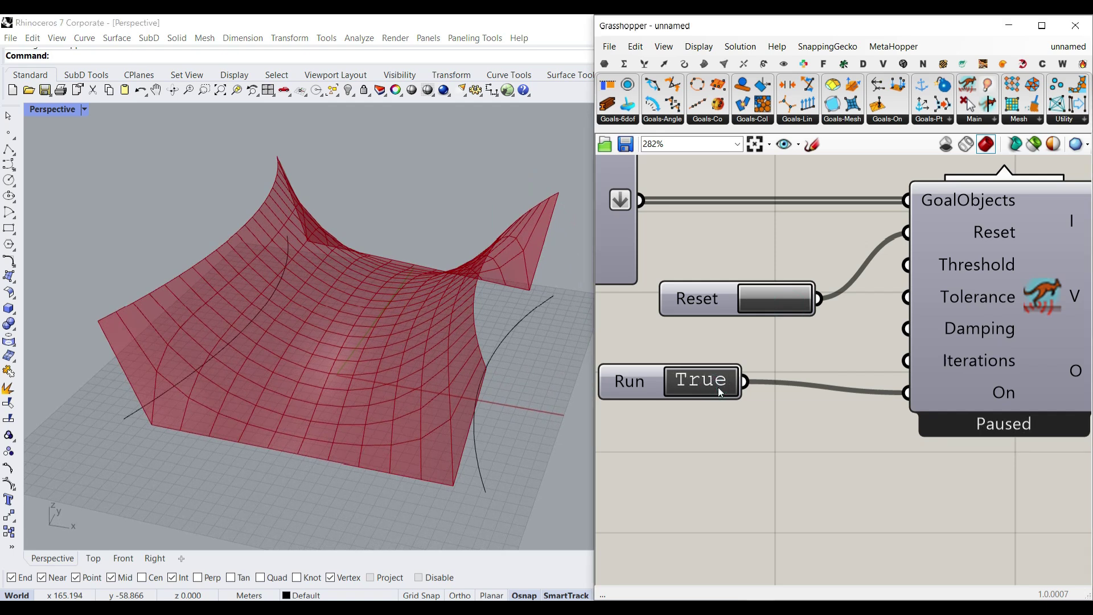
double_click(691, 383)
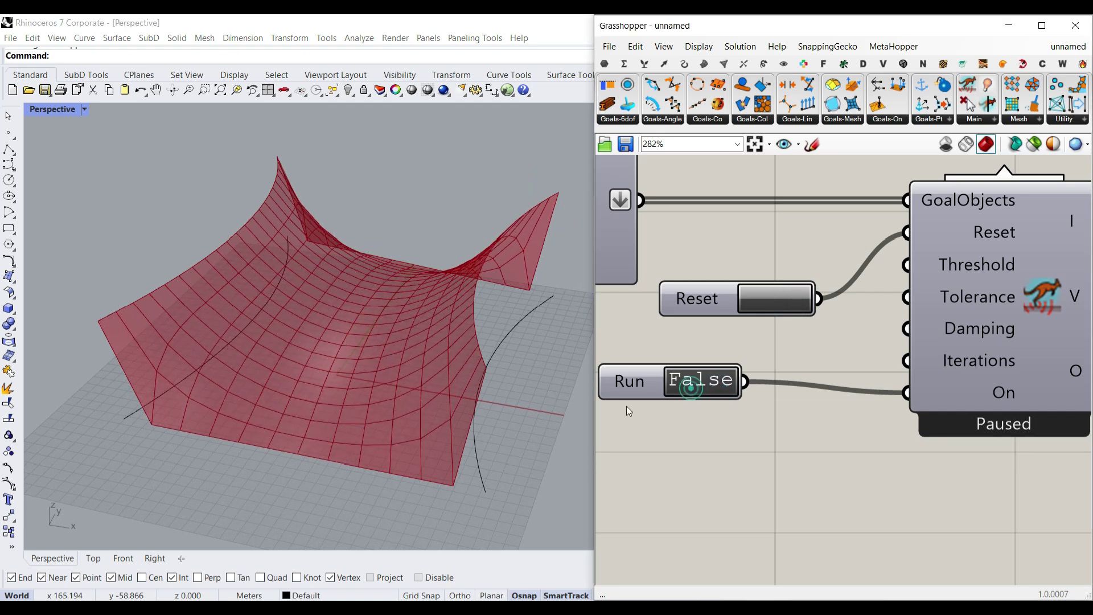
click(355, 379)
double_click(692, 383)
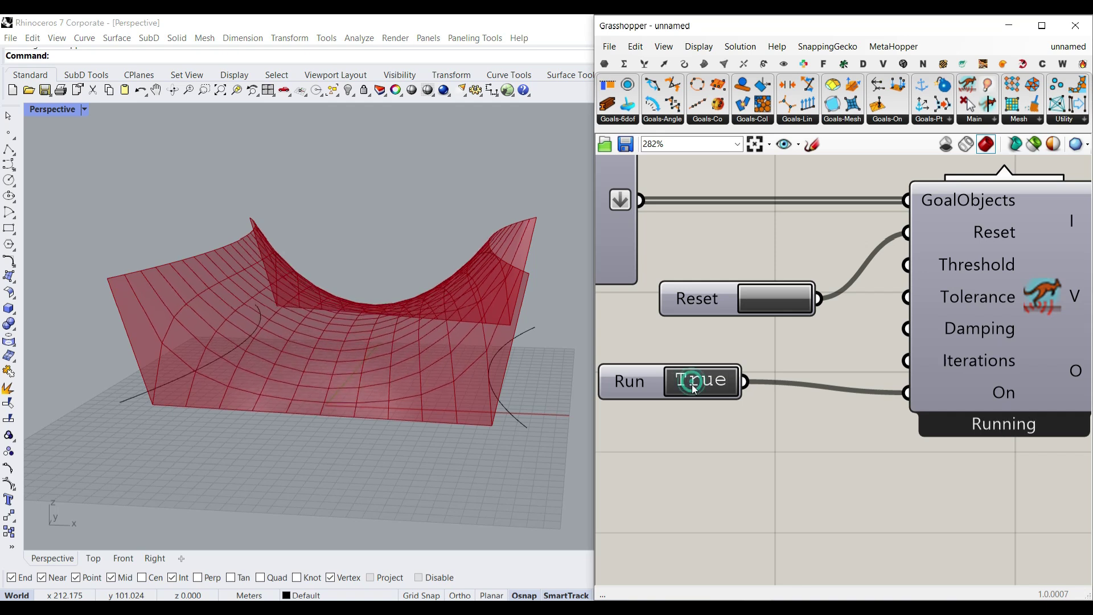
Step: Bake the relaxed mesh from the Item output of List Item into Rhino
scroll(667, 435, down, 4)
scroll(906, 429, up, 3)
right_click(925, 421)
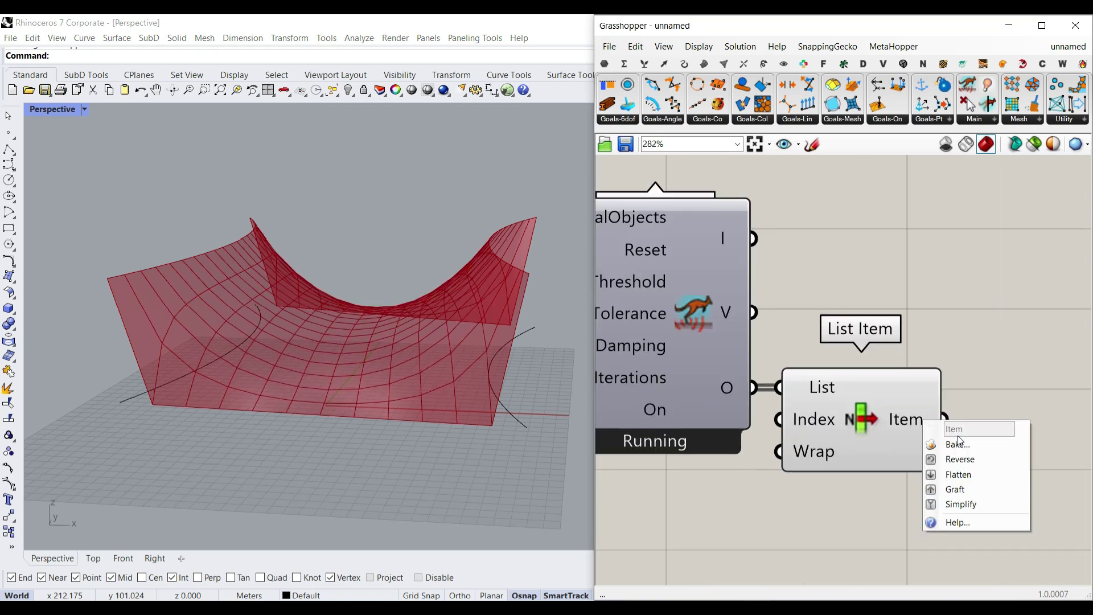
click(958, 441)
click(952, 571)
Step: Move the baked mesh away from the Grasshopper preview and inspect its surface up close
right_drag(413, 393, 293, 381)
scroll(293, 385, down, 6)
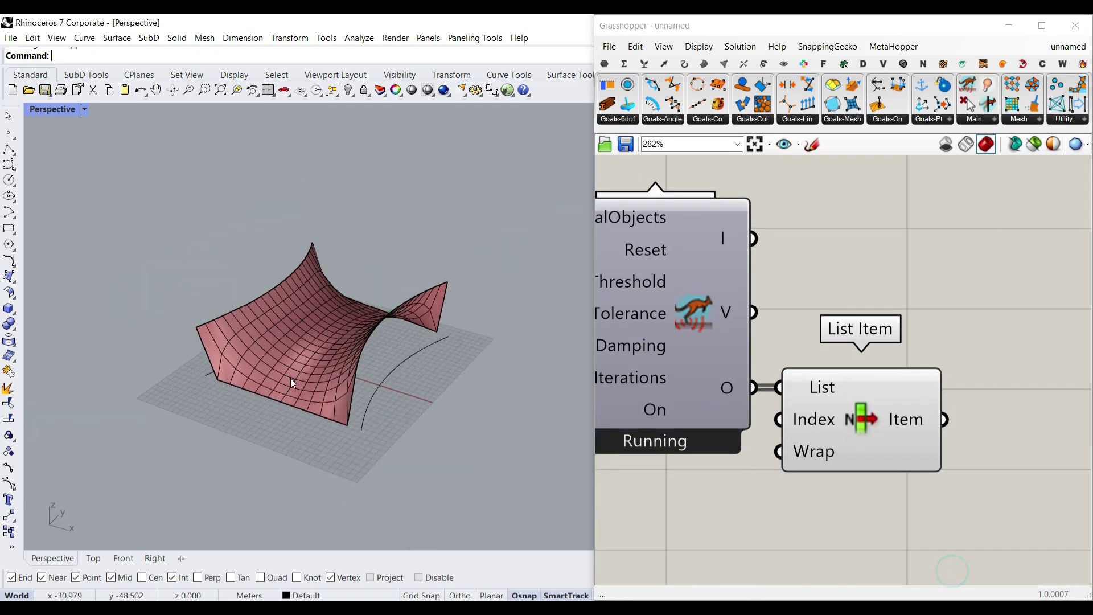
drag(294, 385, 465, 418)
click(525, 296)
scroll(523, 353, up, 8)
right_drag(517, 373, 487, 334)
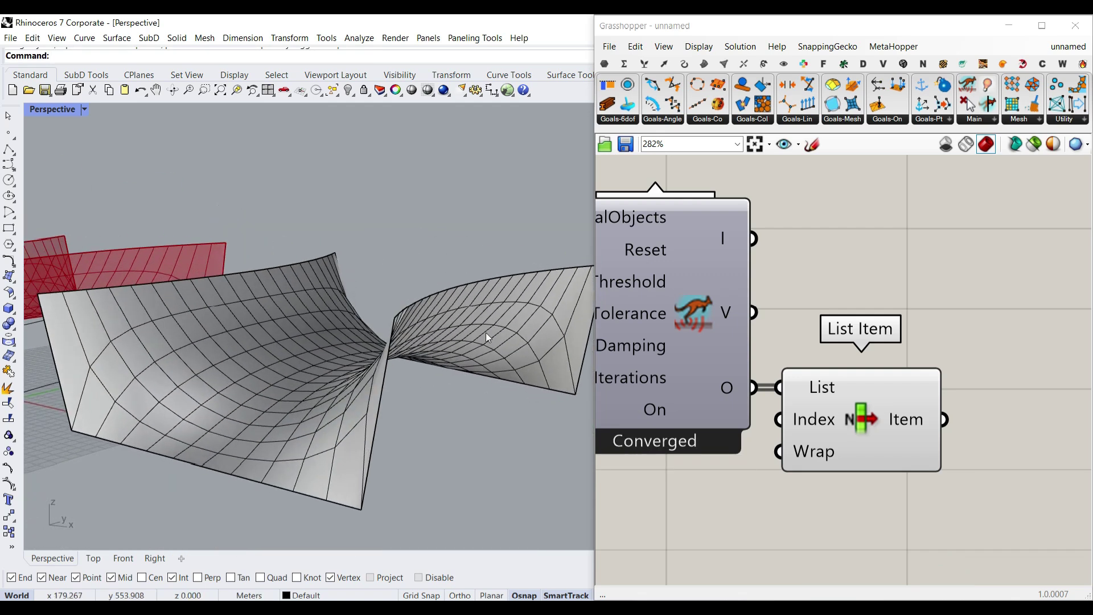